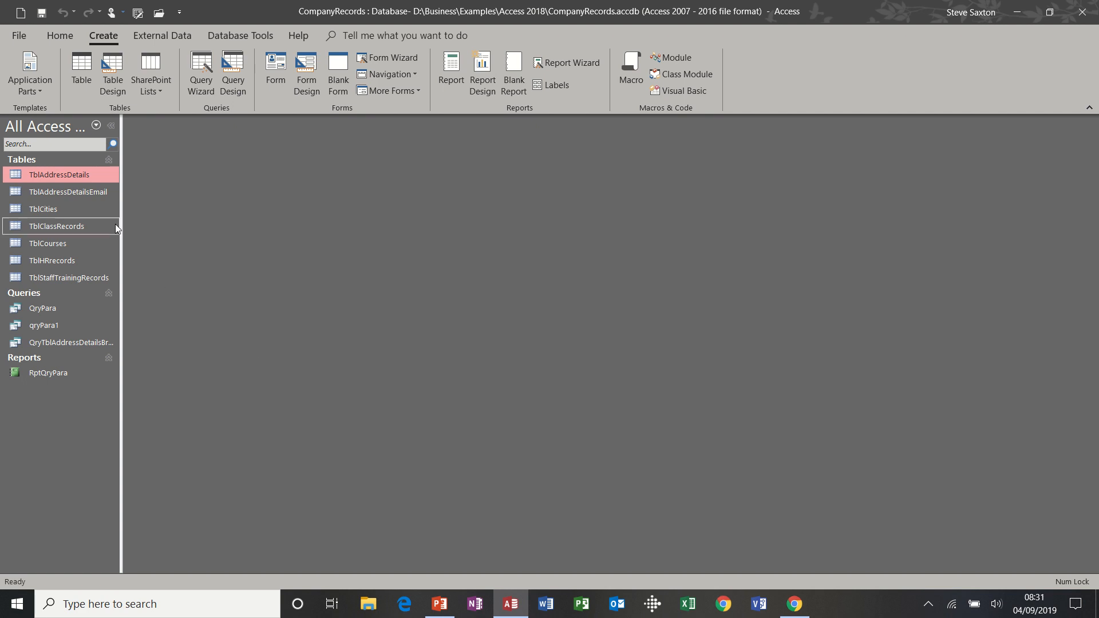
Open the TblAddressDetails table to inspect it, then close it, twice
{"action": "double_click", "coordinate": [82, 176]}
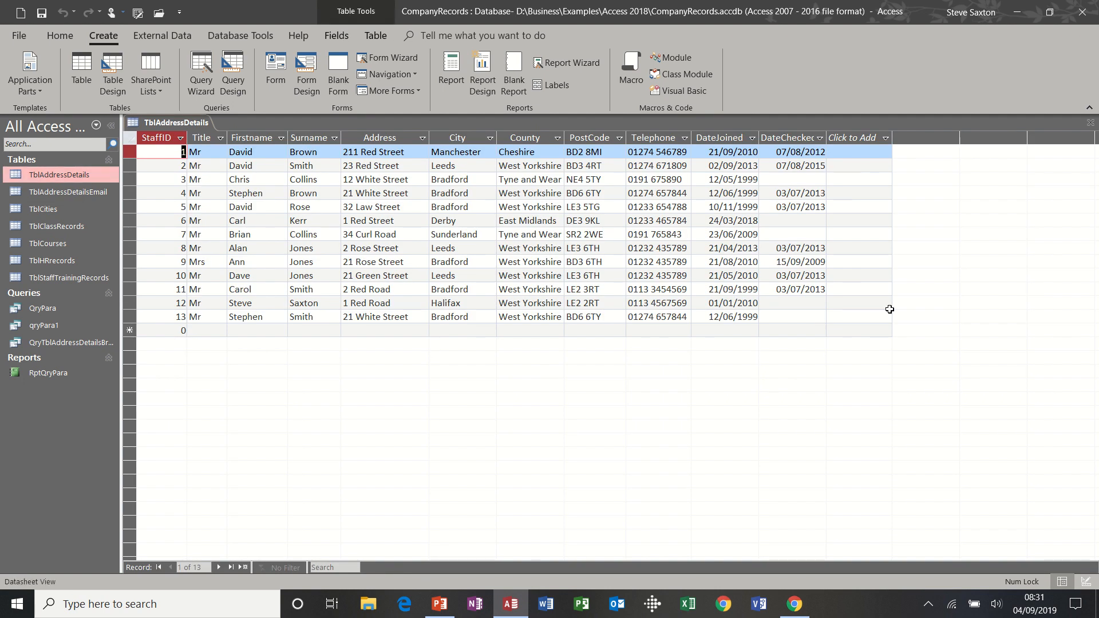
{"action": "left_click", "coordinate": [1090, 124]}
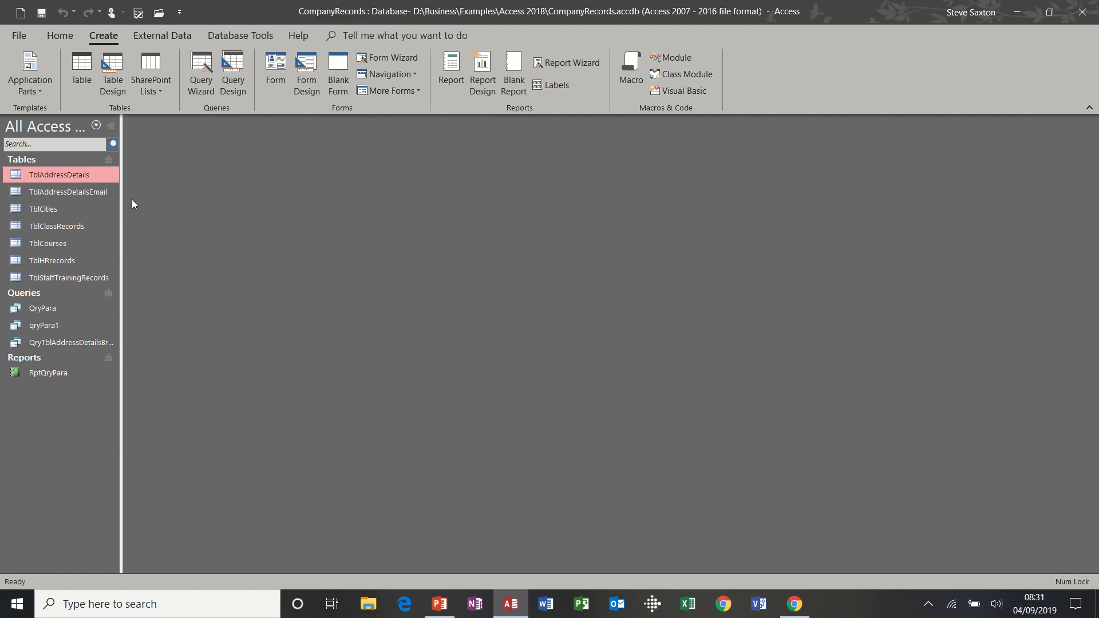
{"action": "double_click", "coordinate": [91, 177]}
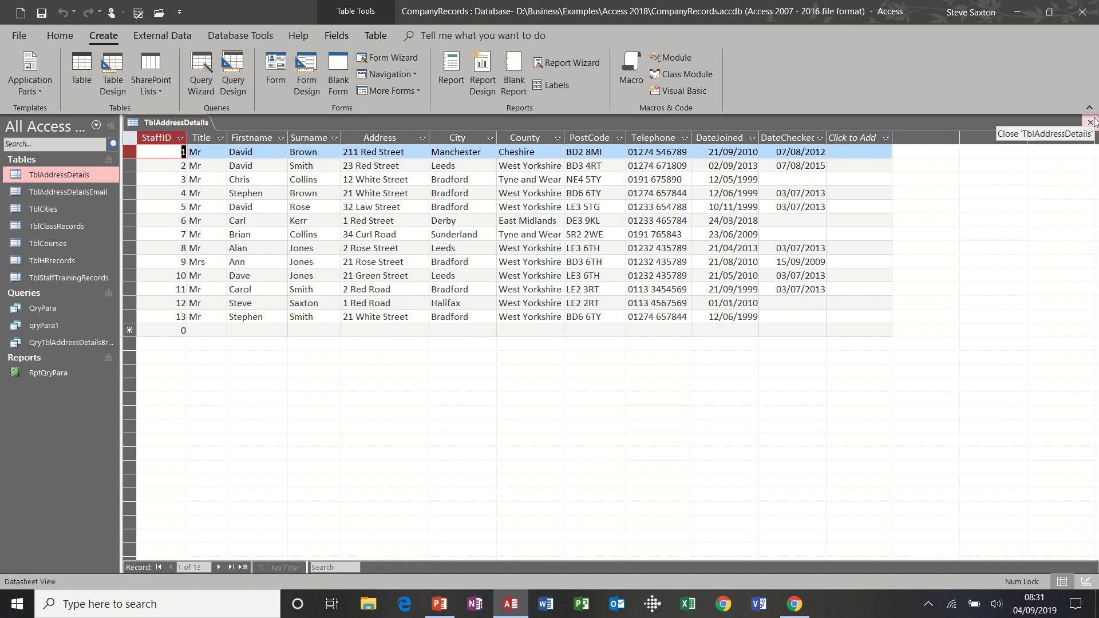
{"action": "left_click", "coordinate": [1091, 122]}
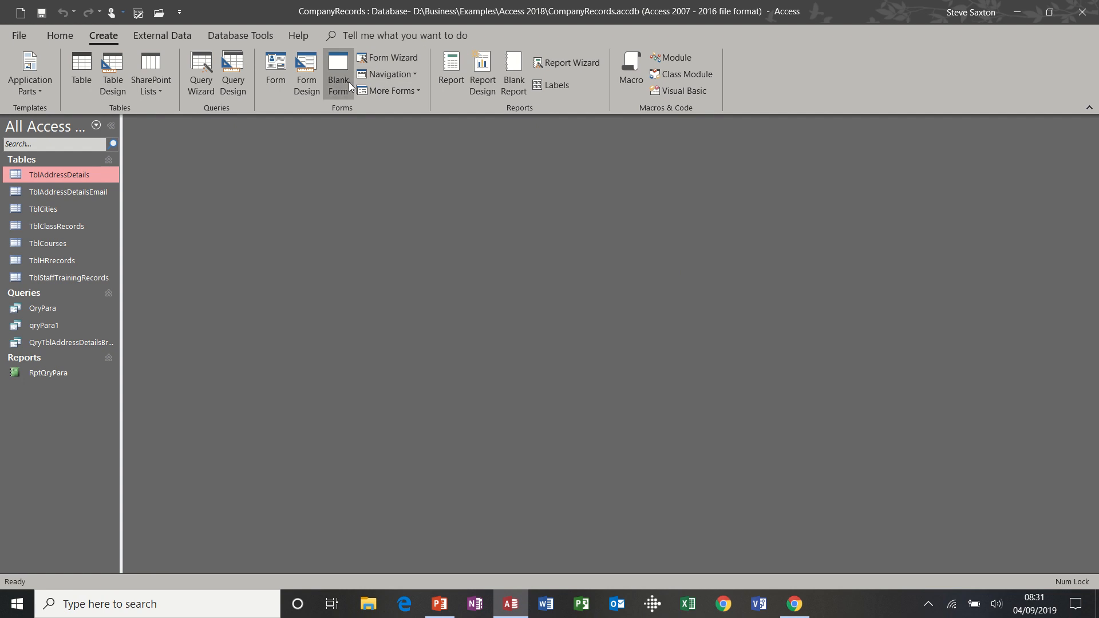
Build a quick form from TblAddressDetails, narrow its field boxes to half width, and show Form View
{"action": "left_click", "coordinate": [275, 69]}
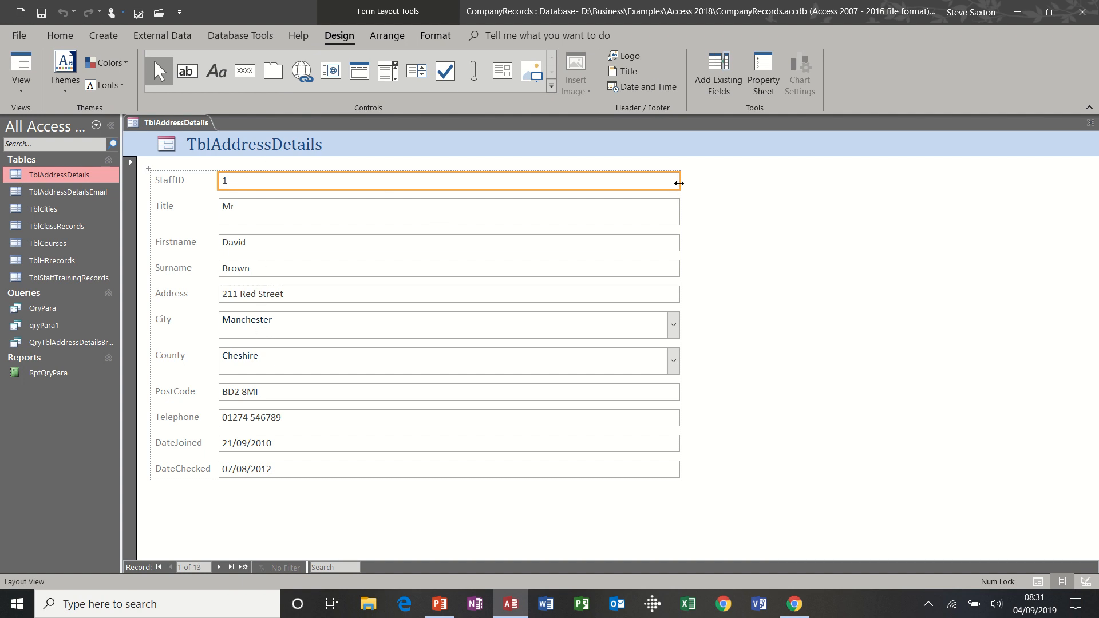
{"action": "left_click", "coordinate": [35, 95]}
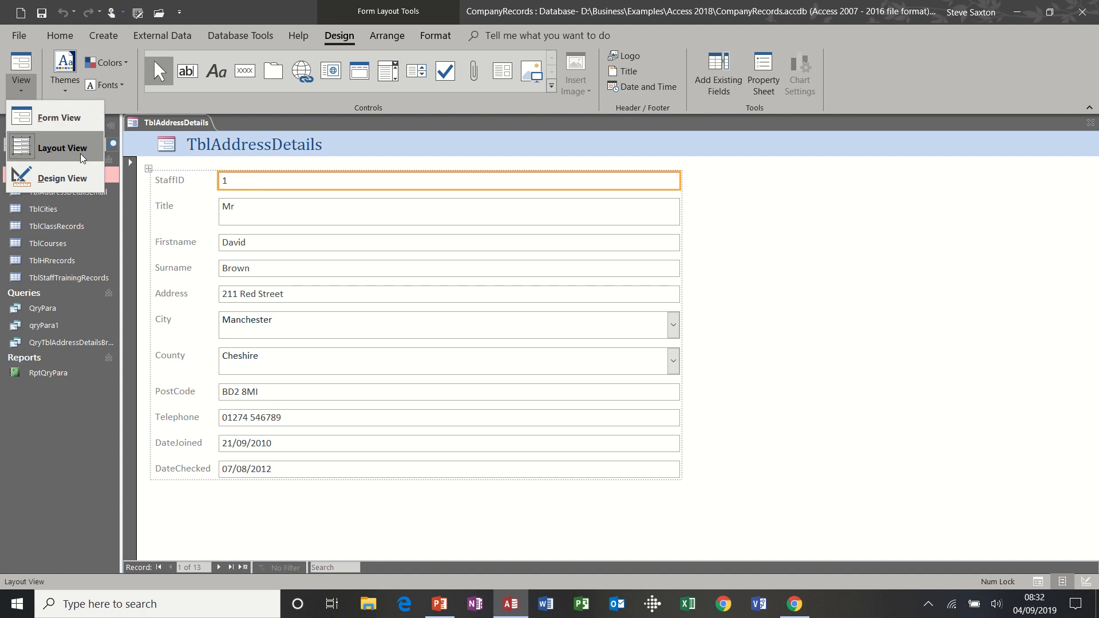
{"action": "left_click", "coordinate": [677, 181]}
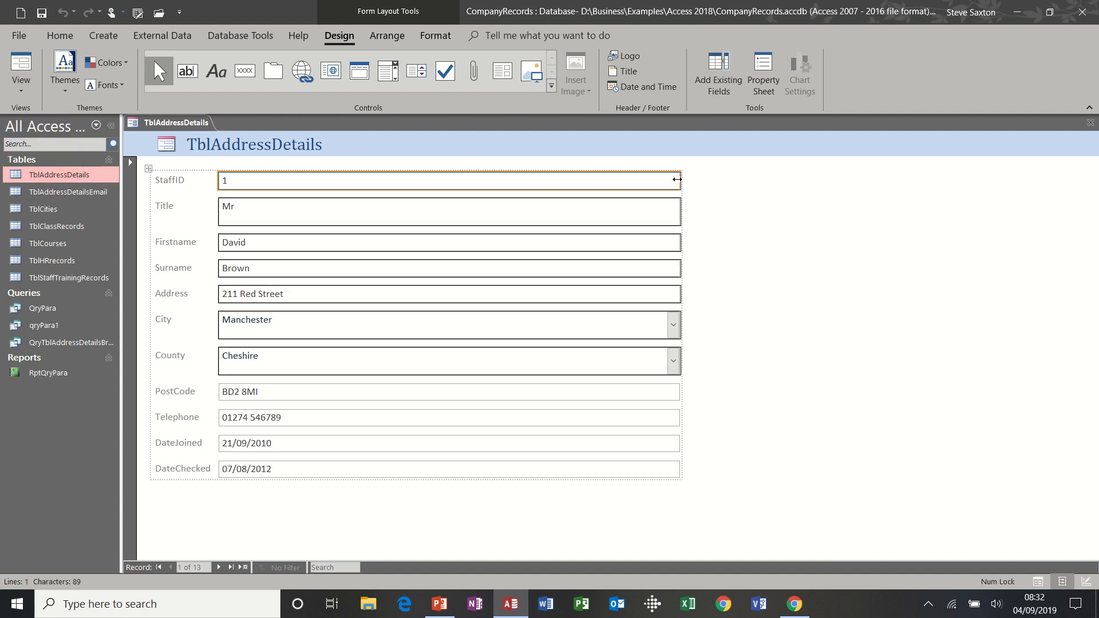
{"action": "left_click_drag", "start_coordinate": [677, 179], "coordinate": [419, 193]}
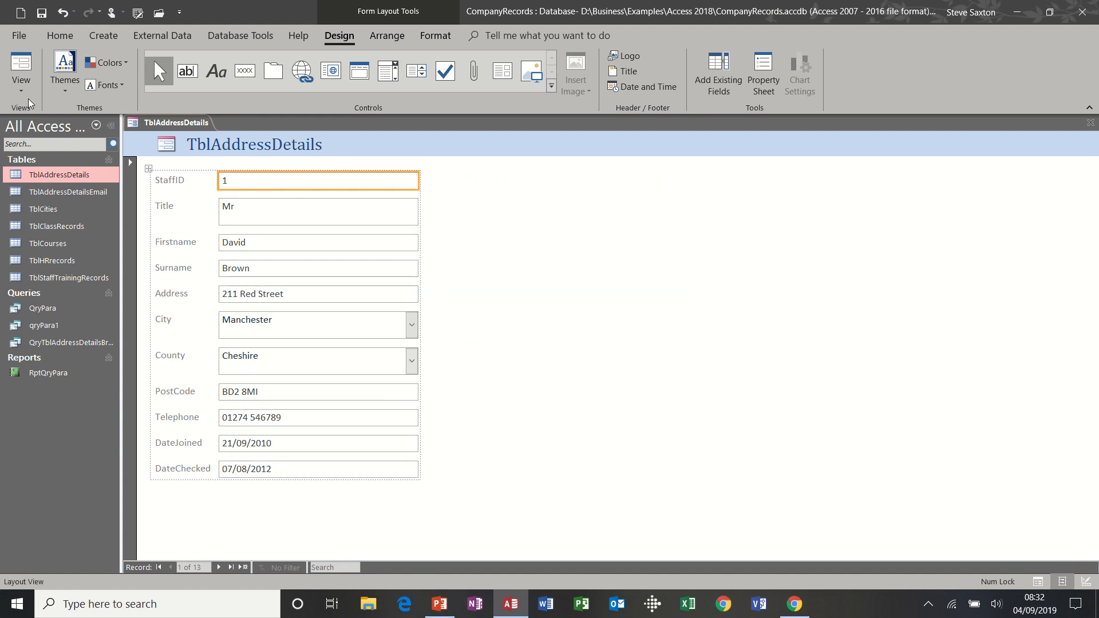
{"action": "left_click", "coordinate": [22, 85]}
{"action": "left_click", "coordinate": [57, 117]}
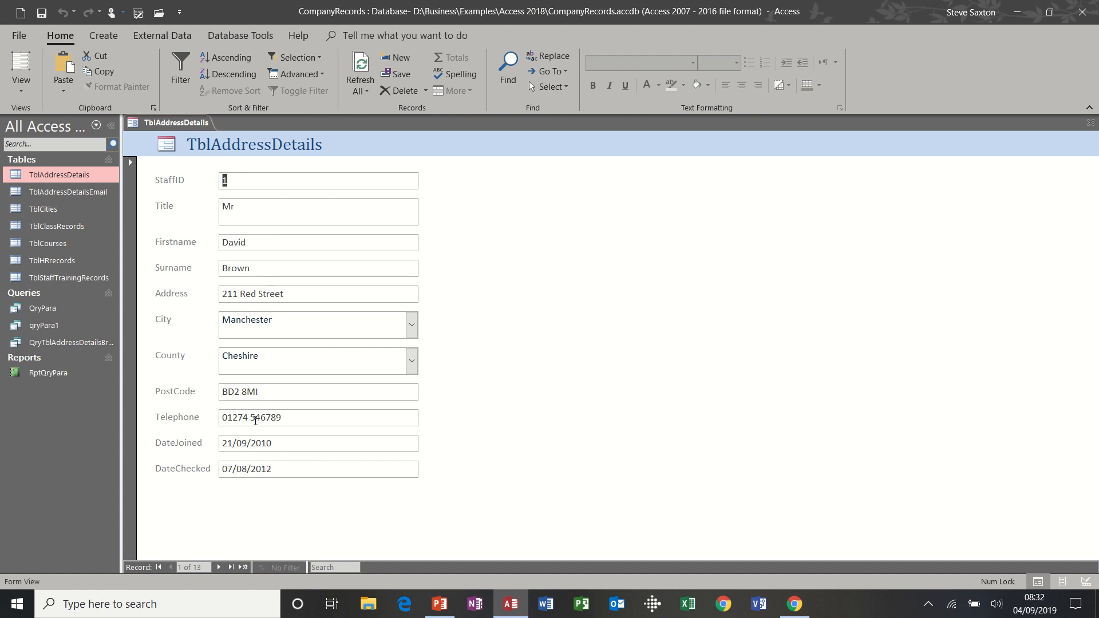
Start new record 14 with title Mr and the staff member's first name, surname and street address
{"action": "left_click", "coordinate": [244, 567]}
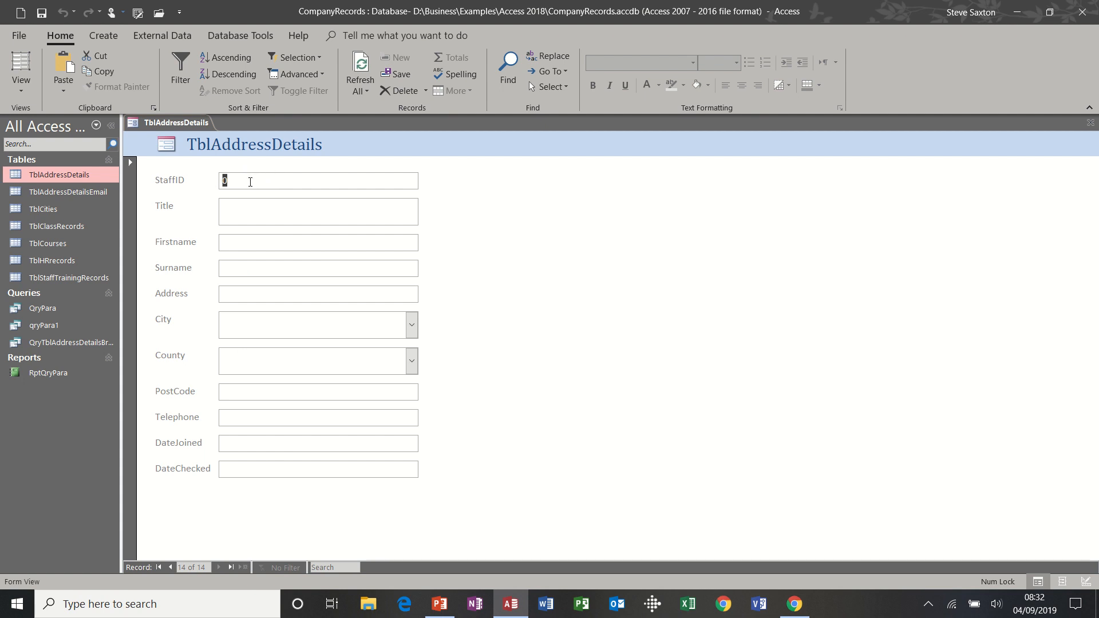
{"action": "type", "text": "14"}
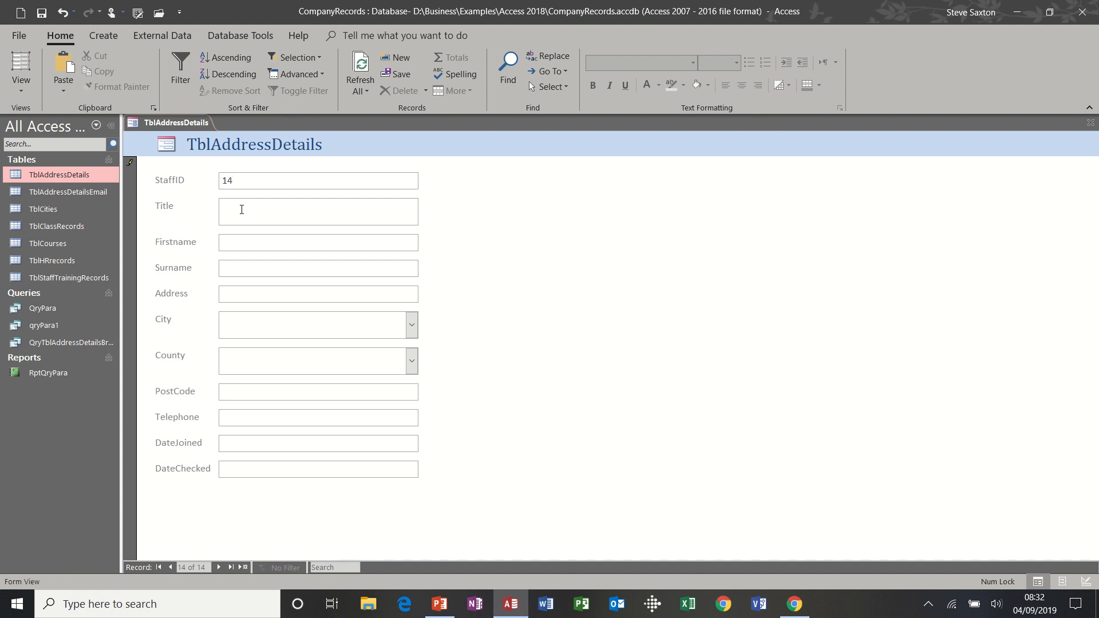
{"action": "type", "text": "Mr"}
{"action": "left_click", "coordinate": [236, 238]}
{"action": "key", "text": "Tab"}
Fill in City Leeds, County West Yorkshire, the postcode and the telephone number
{"action": "left_click", "coordinate": [238, 317]}
{"action": "type", "text": "L"}
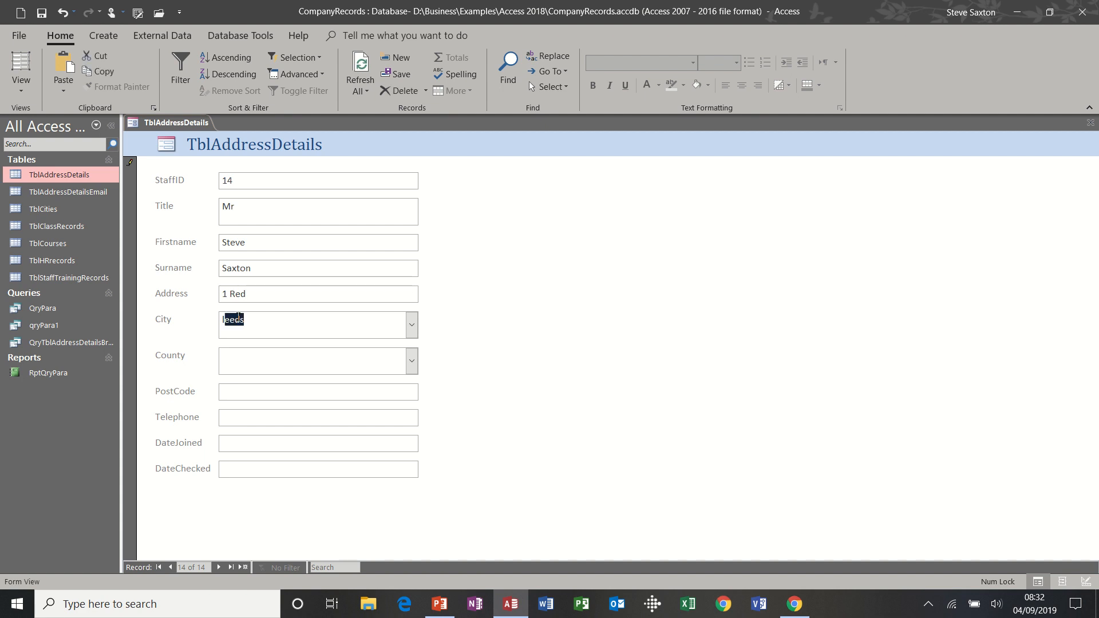
{"action": "left_click", "coordinate": [241, 358]}
{"action": "type", "text": "west Yorkshire"}
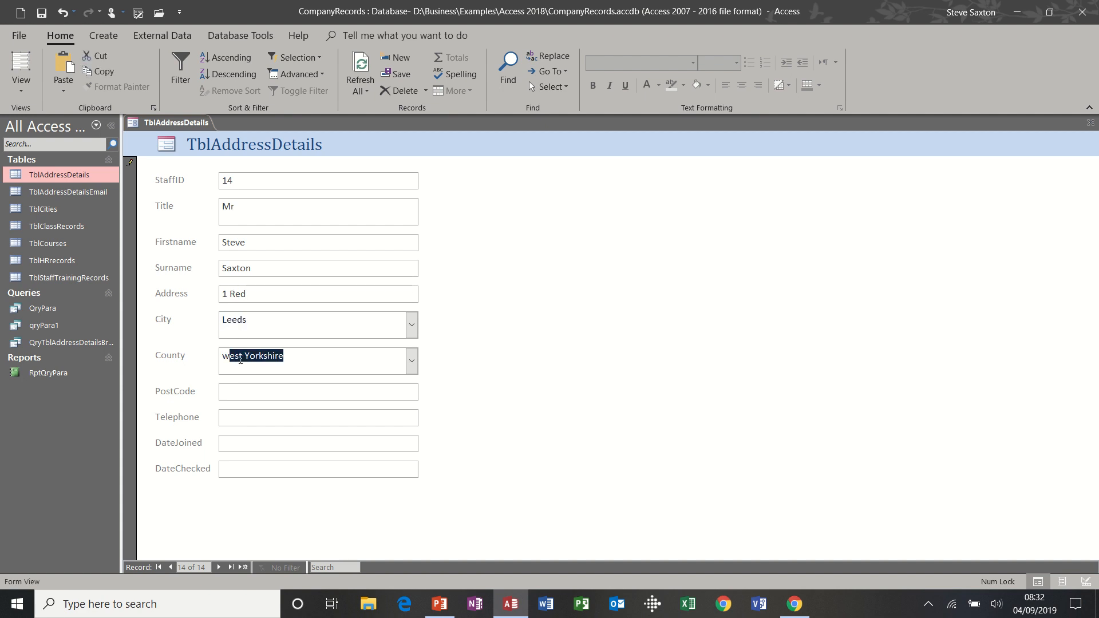
{"action": "left_click", "coordinate": [245, 393]}
{"action": "type", "text": "LE"}
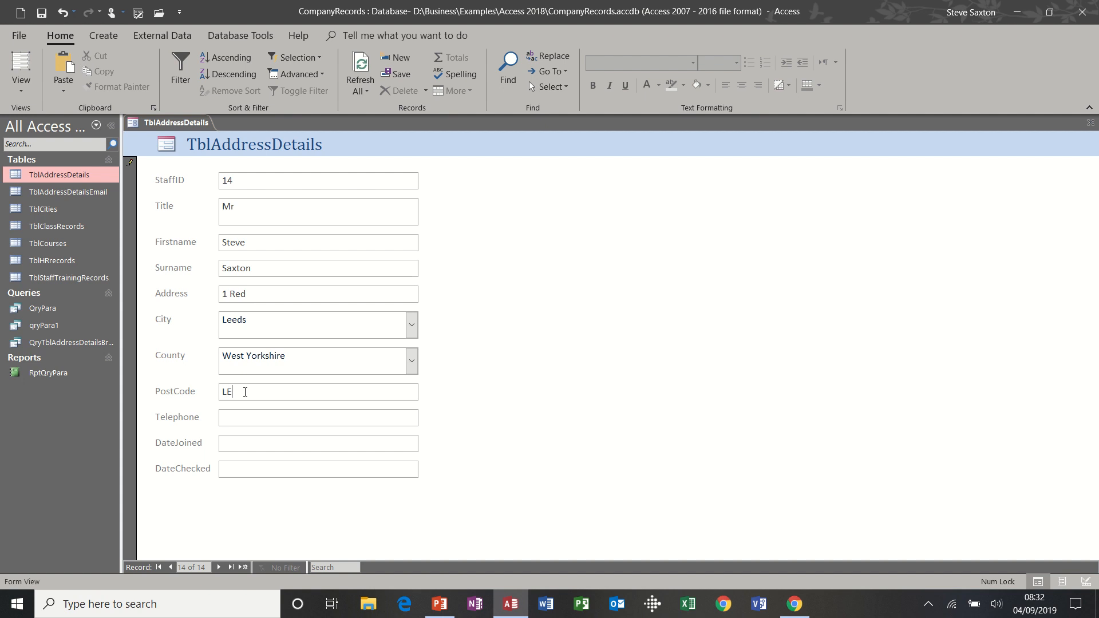
{"action": "type", "text": "2 2RT"}
{"action": "left_click", "coordinate": [261, 413]}
Stamp DateJoined and DateChecked with today's date, 04/09/2019, and save the record
{"action": "key", "text": "ctrl+semicolon"}
{"action": "left_click", "coordinate": [244, 469]}
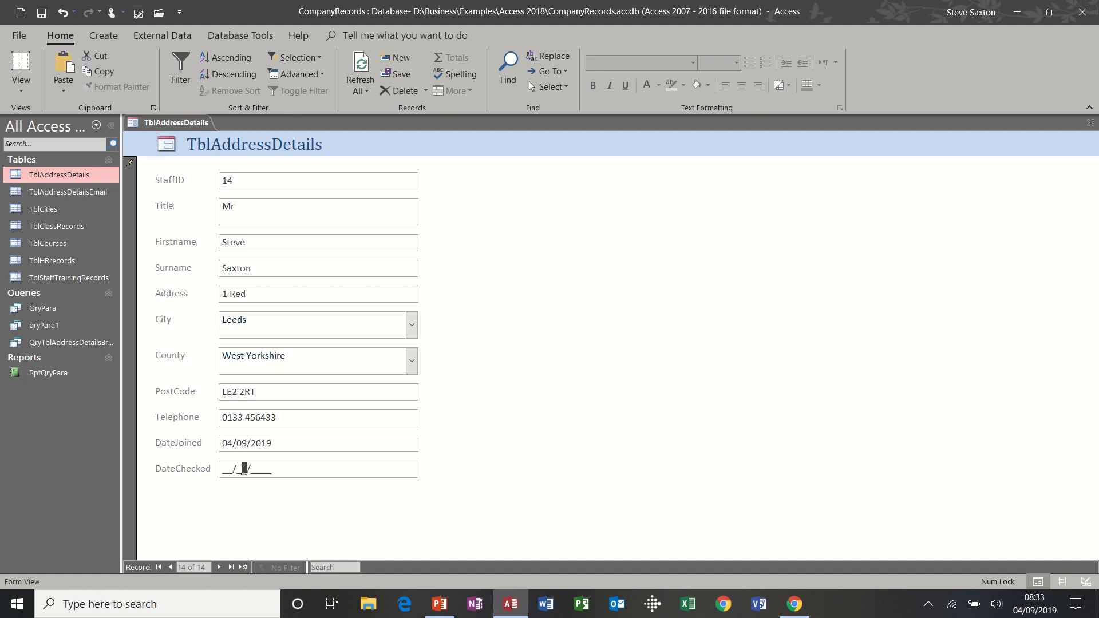
{"action": "left_click", "coordinate": [223, 469]}
{"action": "key", "text": "ctrl+semicolon"}
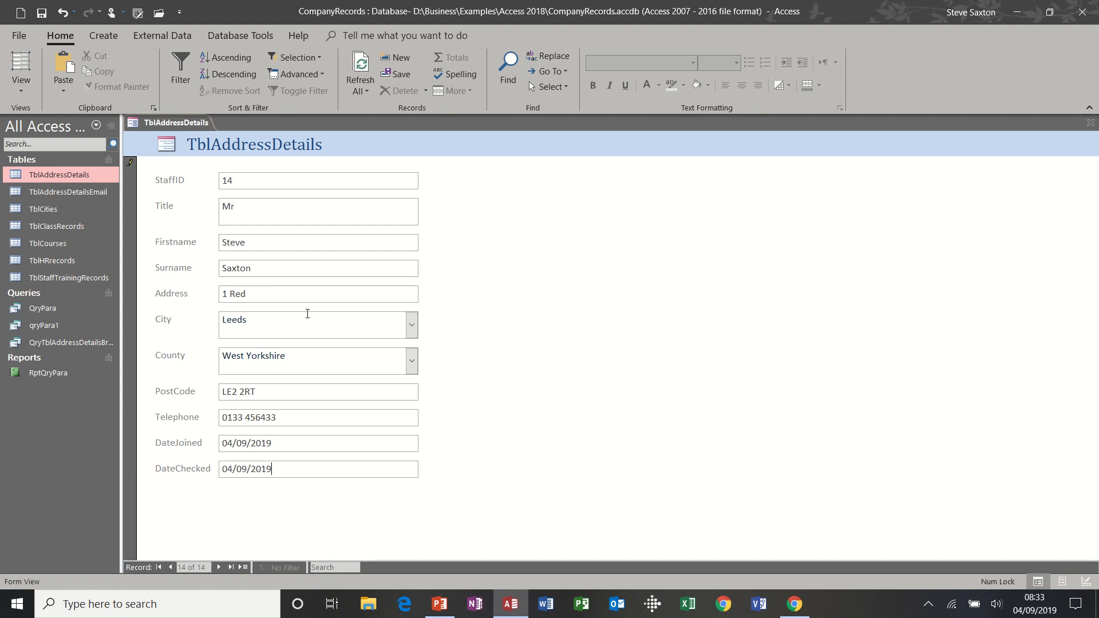
{"action": "left_click", "coordinate": [245, 567]}
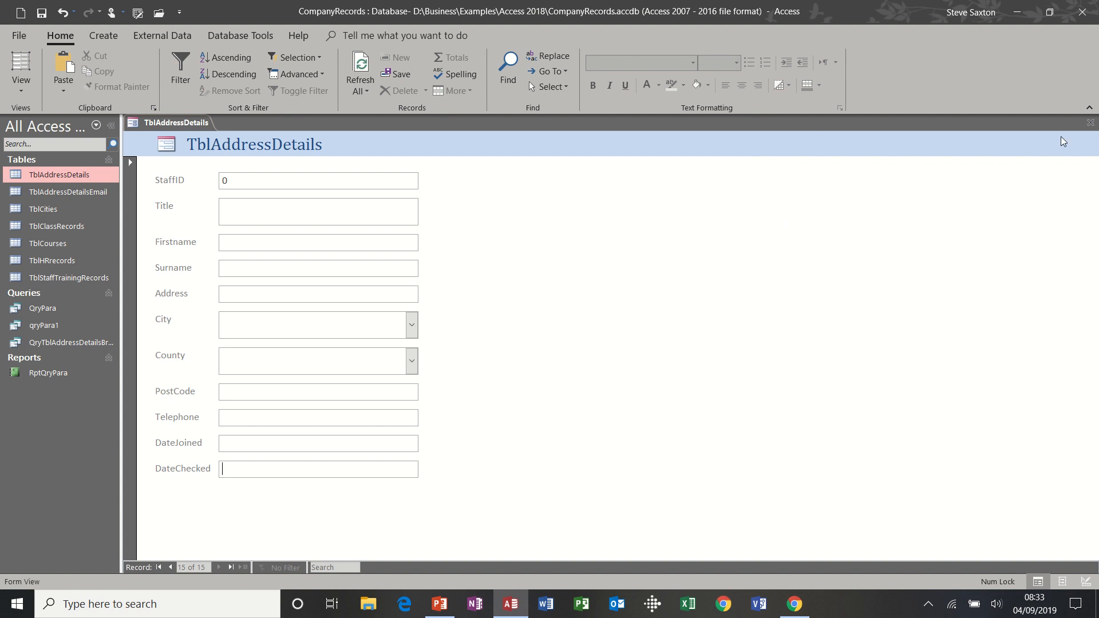
Close the form, saving it as FrmTblAddressDetails
{"action": "left_click", "coordinate": [1090, 123]}
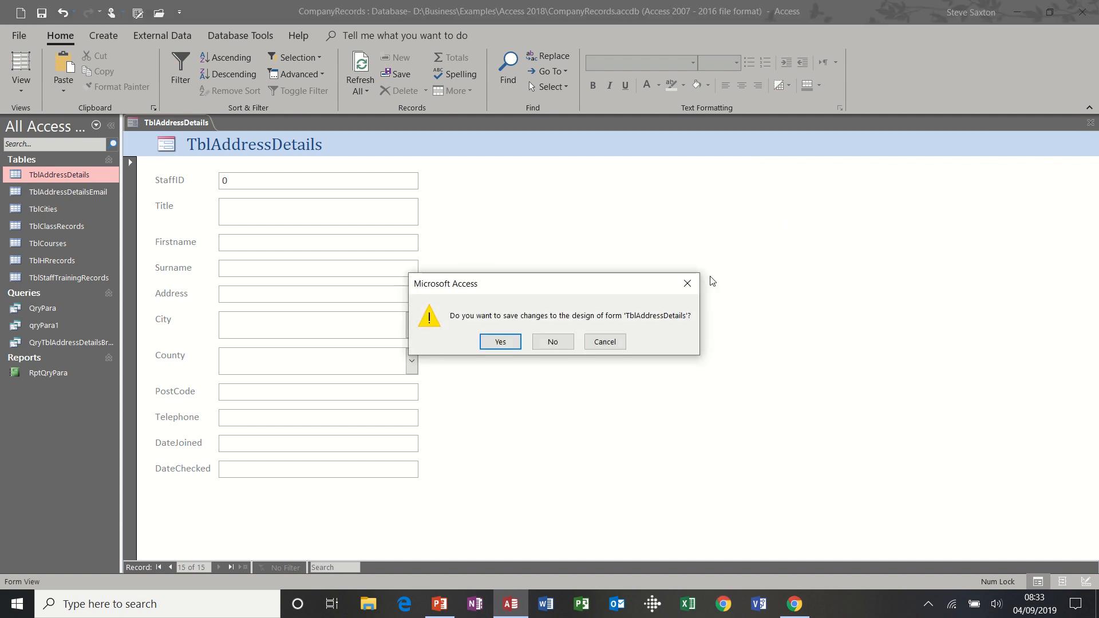
{"action": "left_click", "coordinate": [504, 345]}
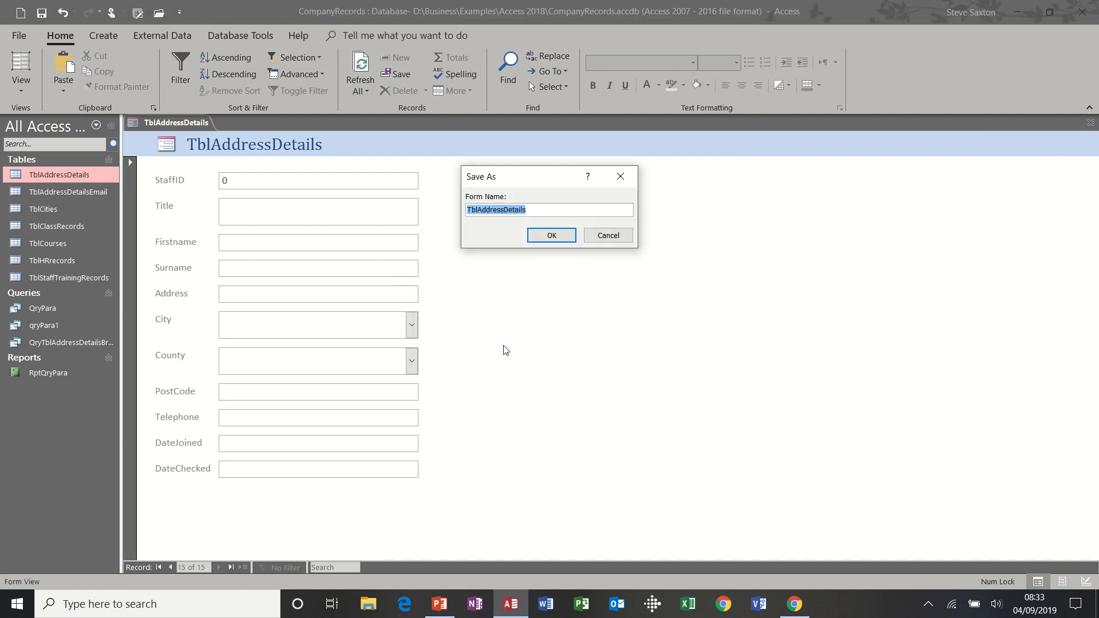
{"action": "left_click", "coordinate": [468, 210]}
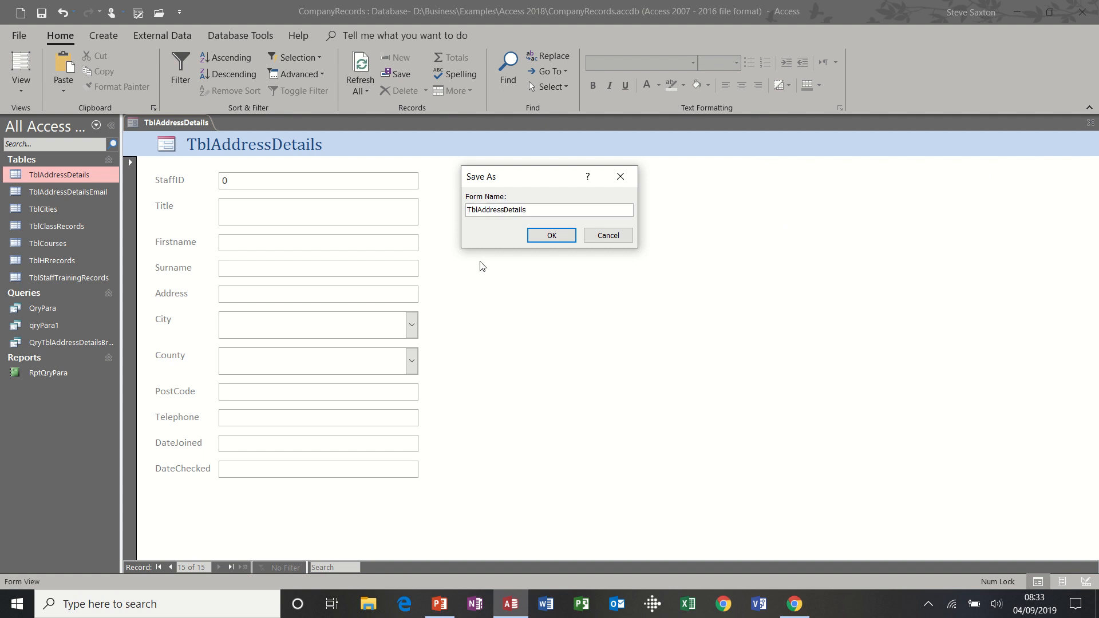
{"action": "type", "text": "Frm"}
{"action": "left_click", "coordinate": [547, 235]}
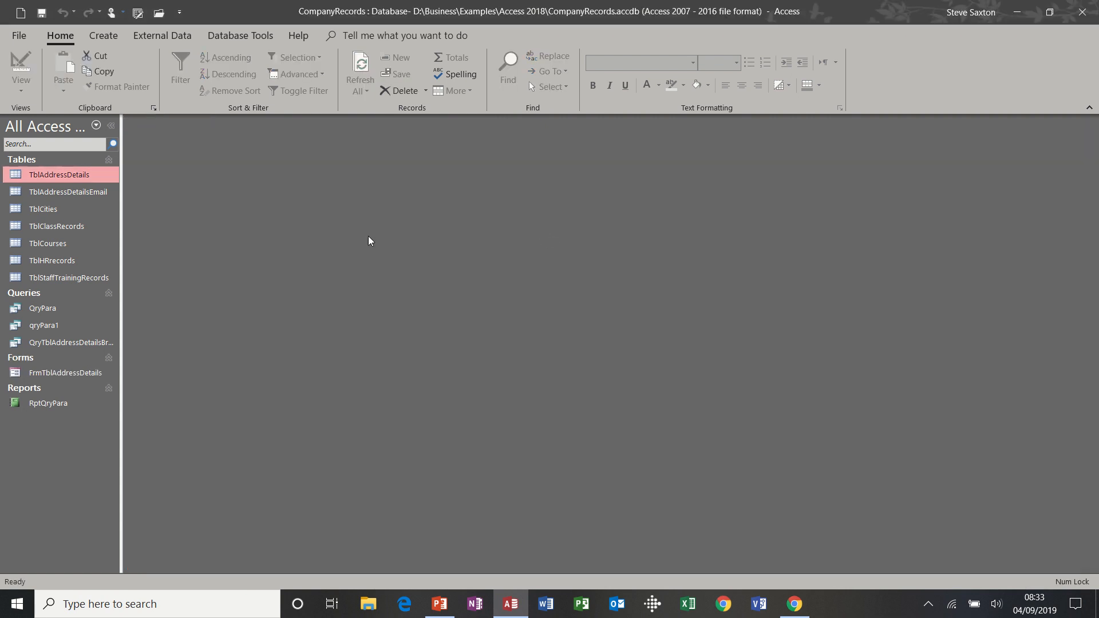
Open TblAddressDetails to confirm record 14 is there, then close it
{"action": "double_click", "coordinate": [80, 181]}
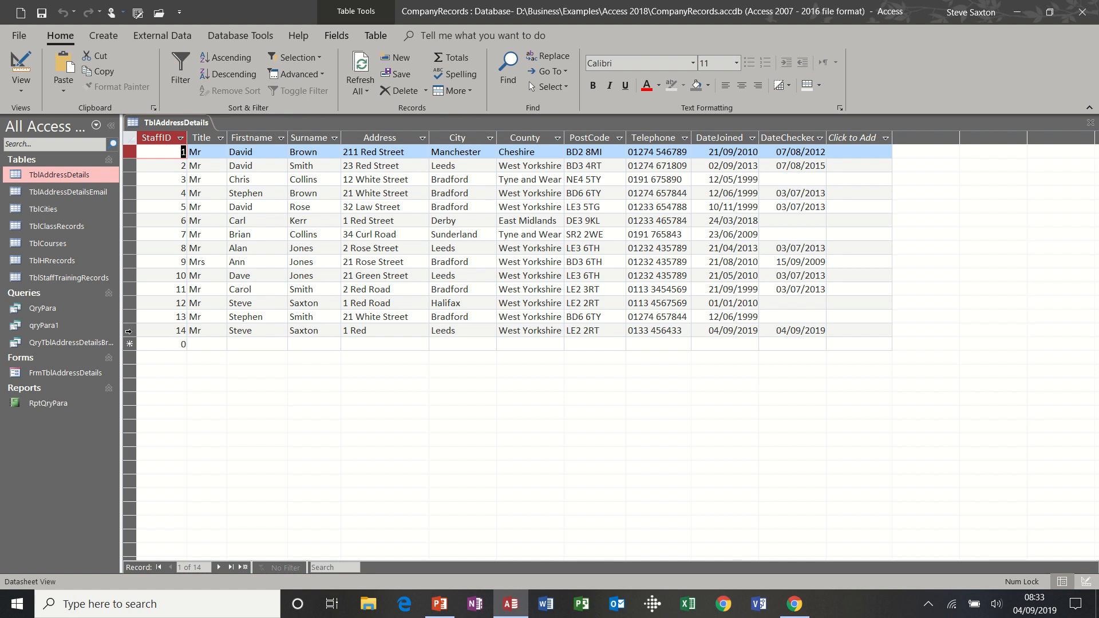
{"action": "left_click", "coordinate": [129, 331]}
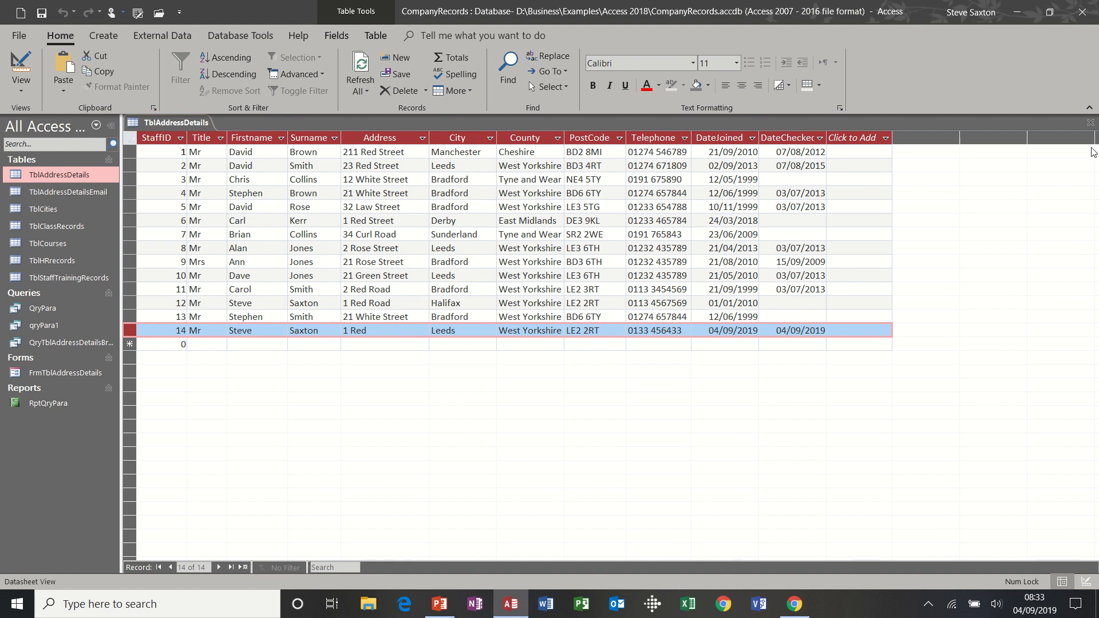
{"action": "left_click", "coordinate": [1090, 123]}
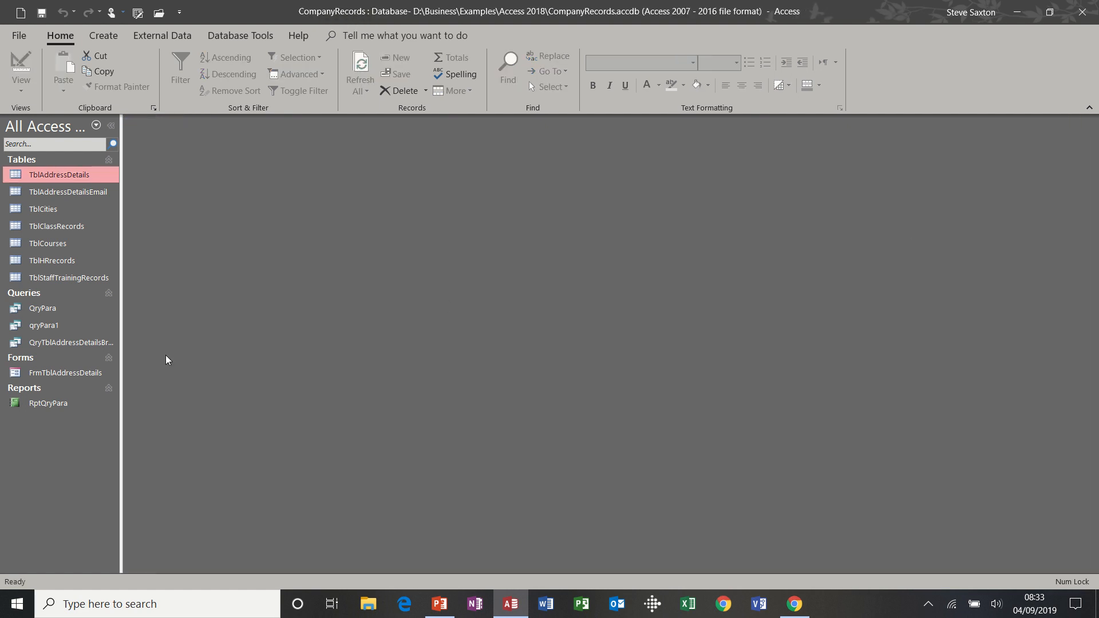
Open FrmTblAddressDetails and filter the records to City equals Leeds
{"action": "double_click", "coordinate": [36, 373]}
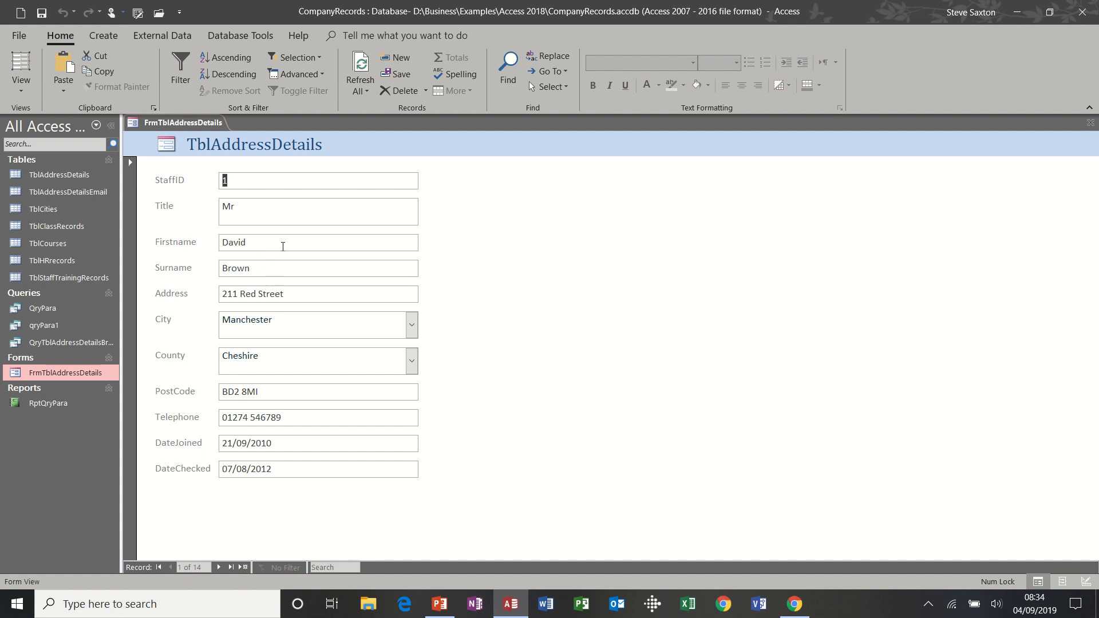
{"action": "left_click", "coordinate": [305, 320]}
{"action": "left_click", "coordinate": [218, 568]}
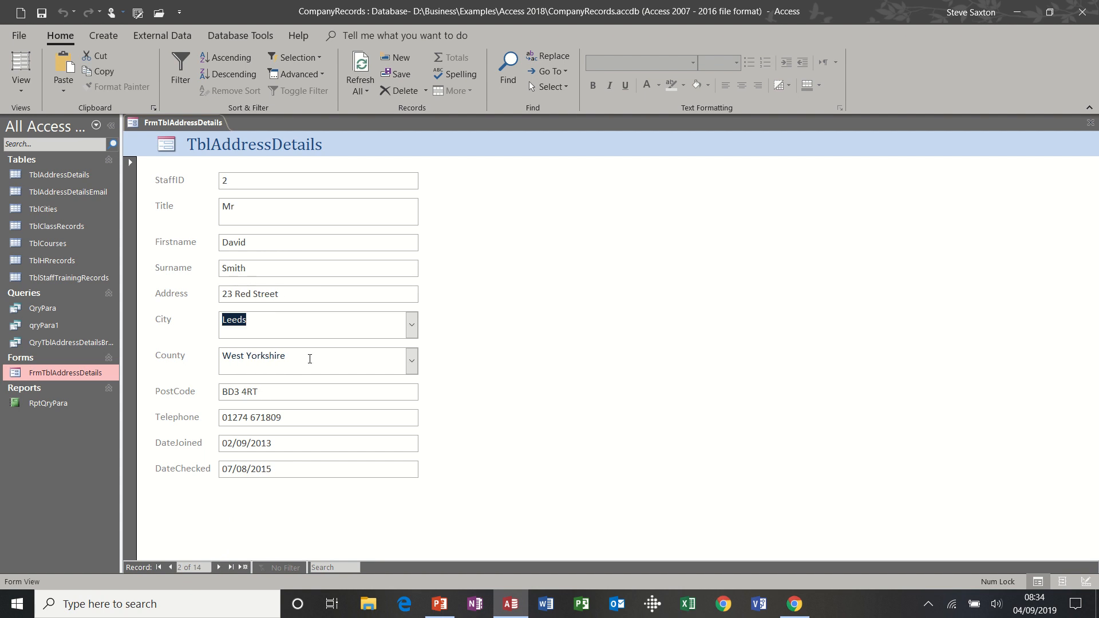
{"action": "left_click", "coordinate": [320, 325]}
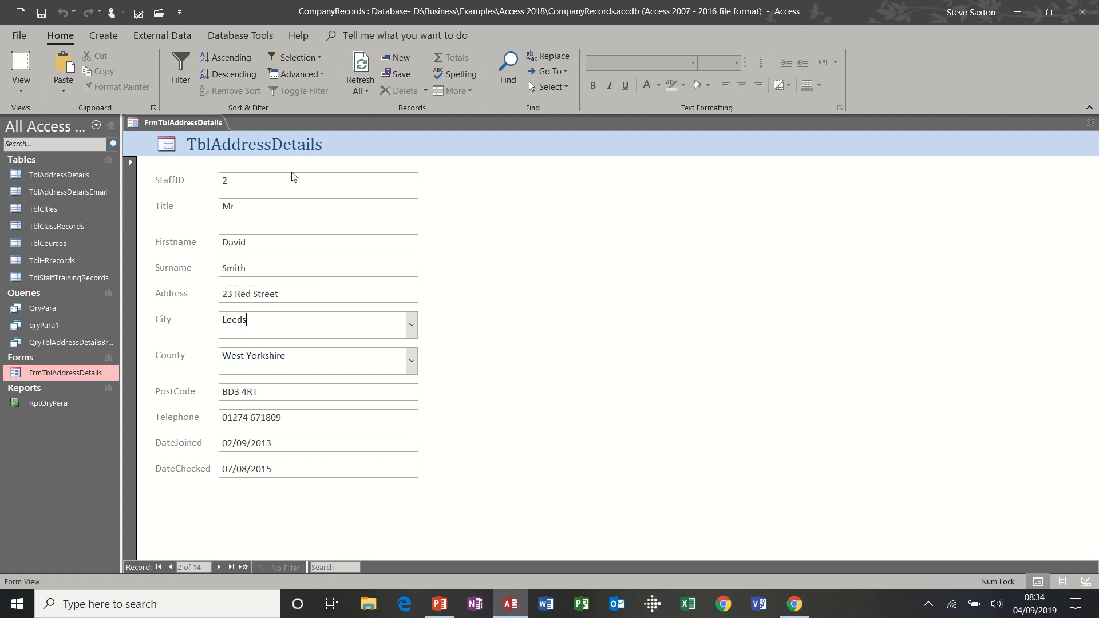
{"action": "left_click", "coordinate": [319, 59]}
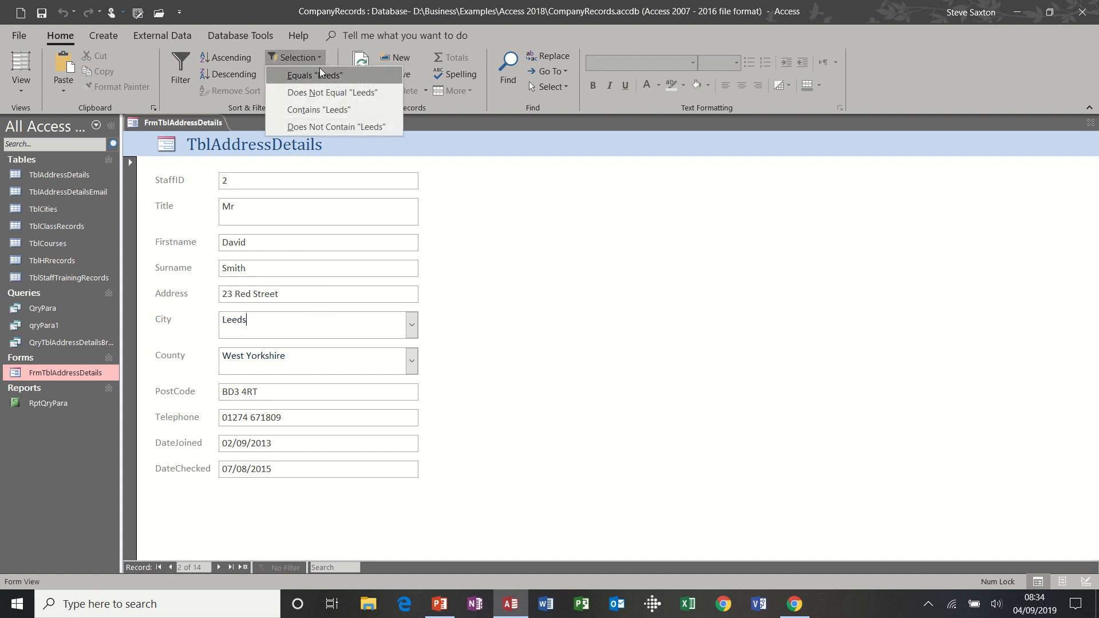
{"action": "left_click", "coordinate": [316, 75]}
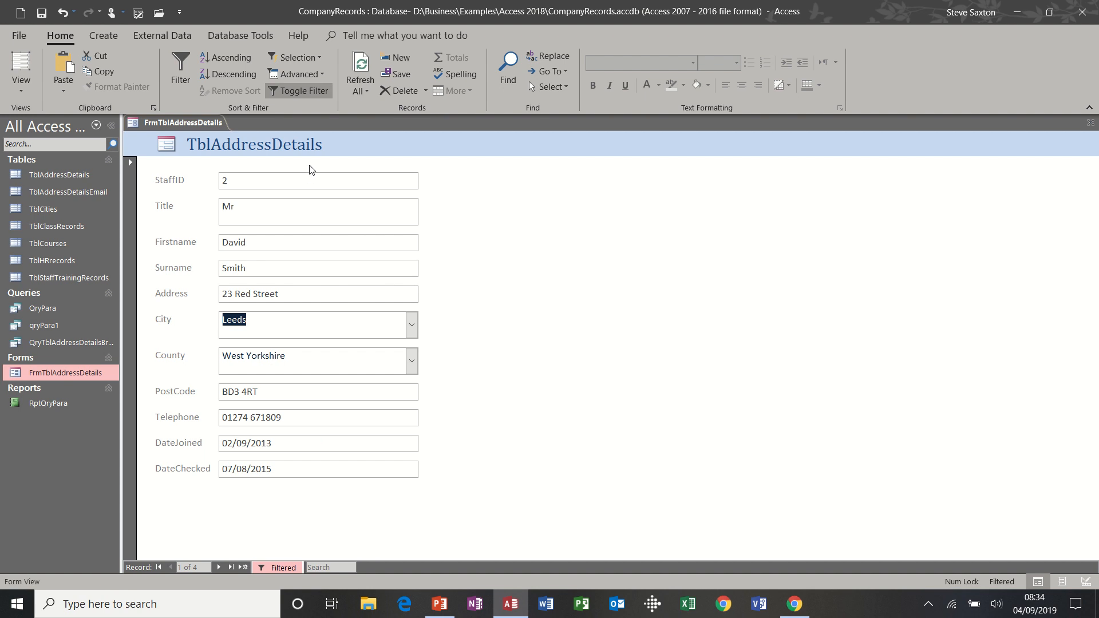
Clear all filters, dismiss the StaffID filter unchanged, and close the form
{"action": "left_click", "coordinate": [320, 75]}
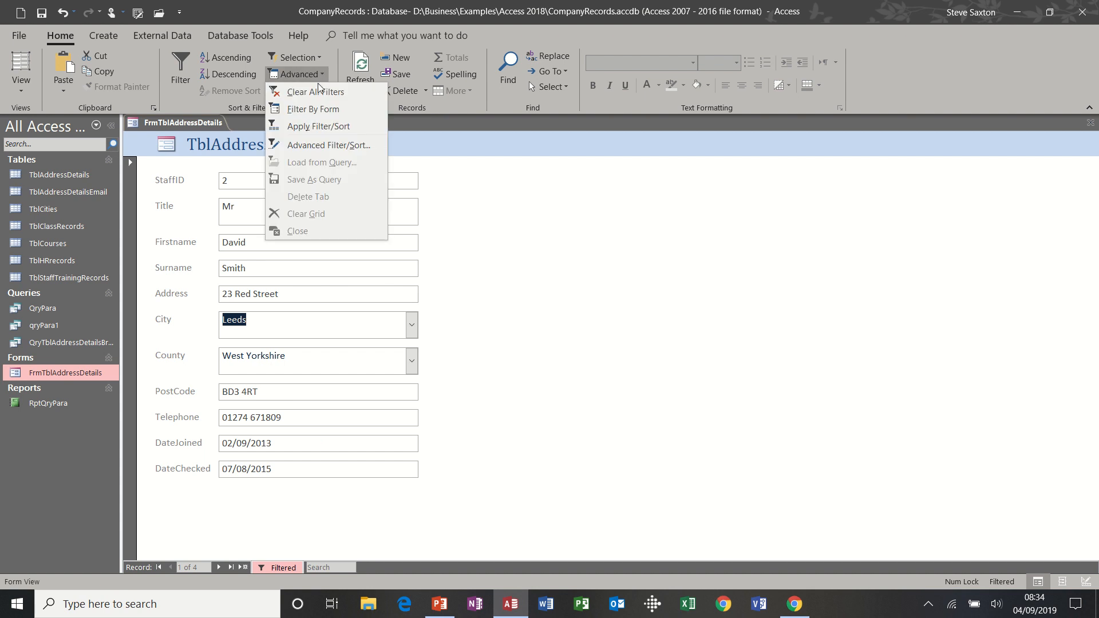
{"action": "left_click", "coordinate": [317, 92]}
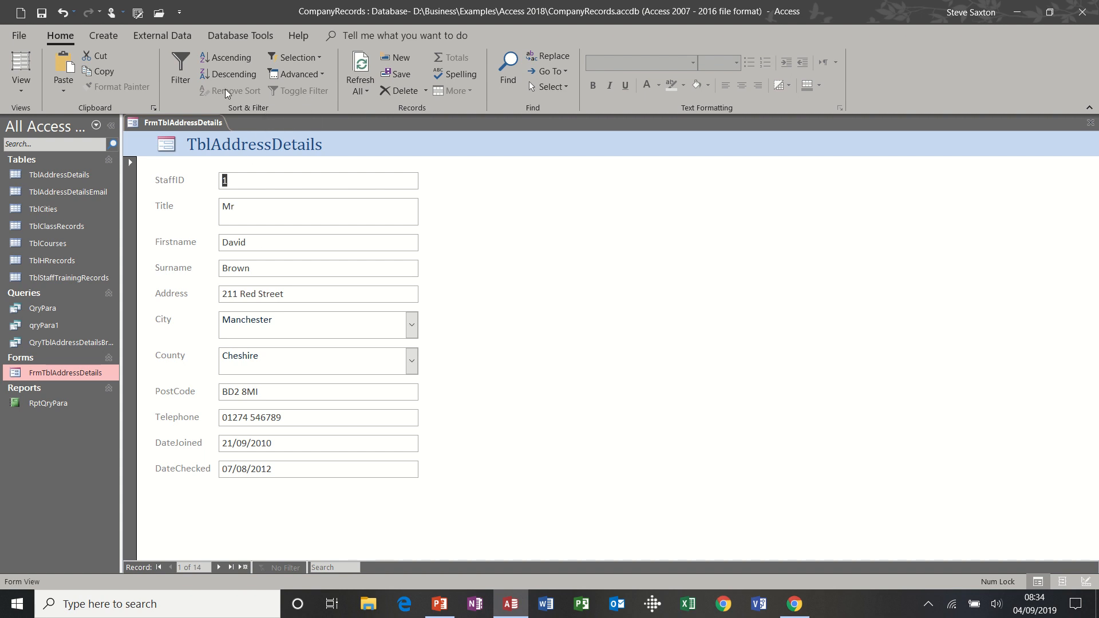
{"action": "left_click", "coordinate": [180, 72]}
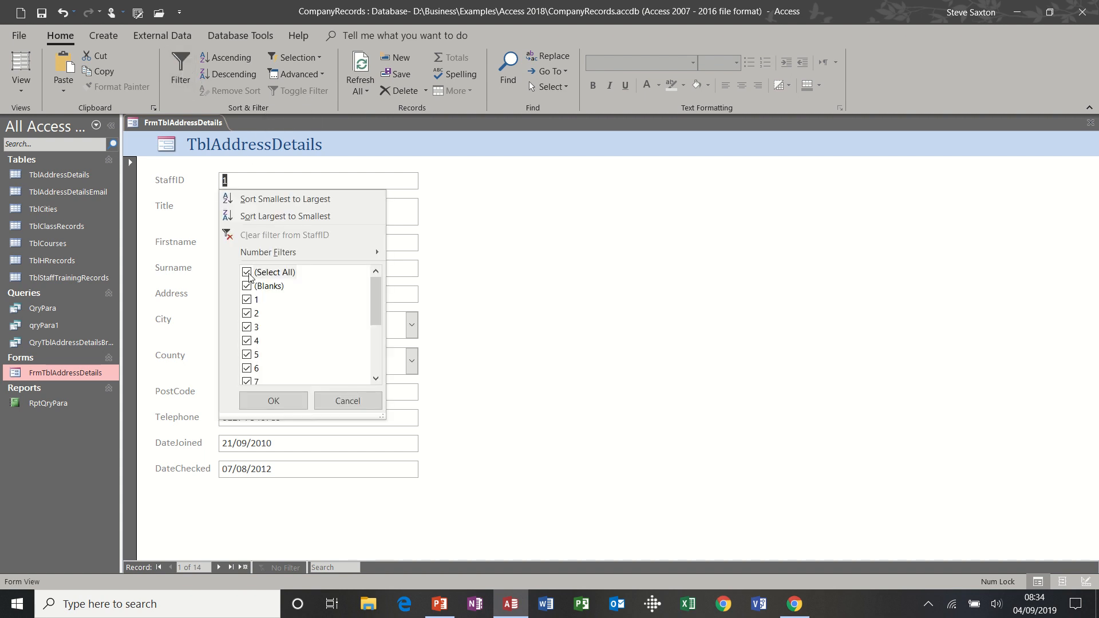
{"action": "left_click", "coordinate": [342, 399]}
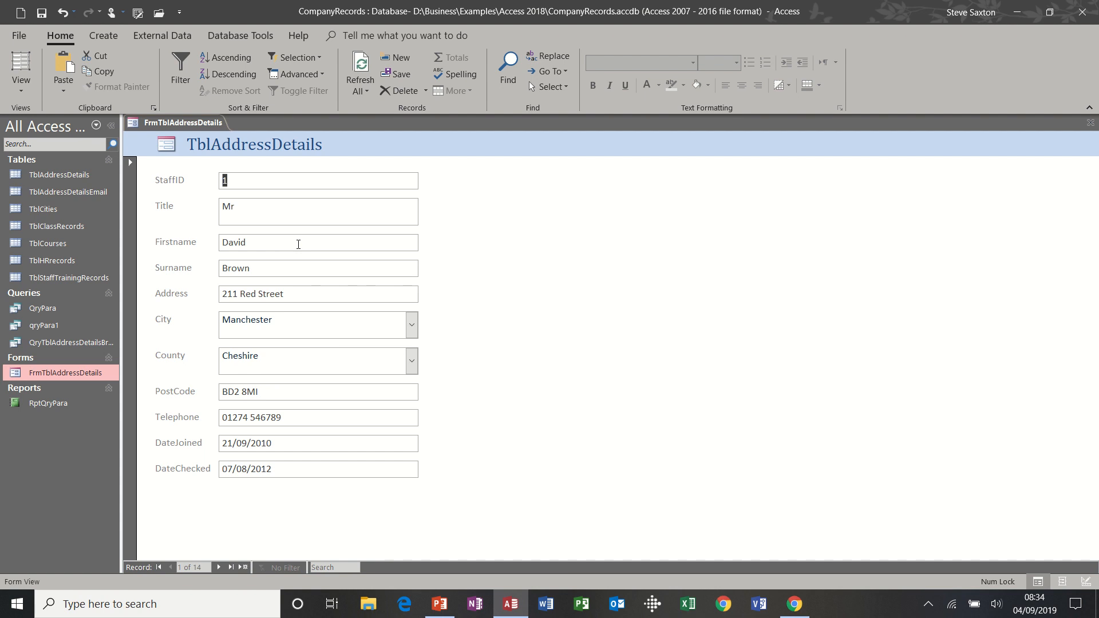
{"action": "left_click", "coordinate": [1090, 124]}
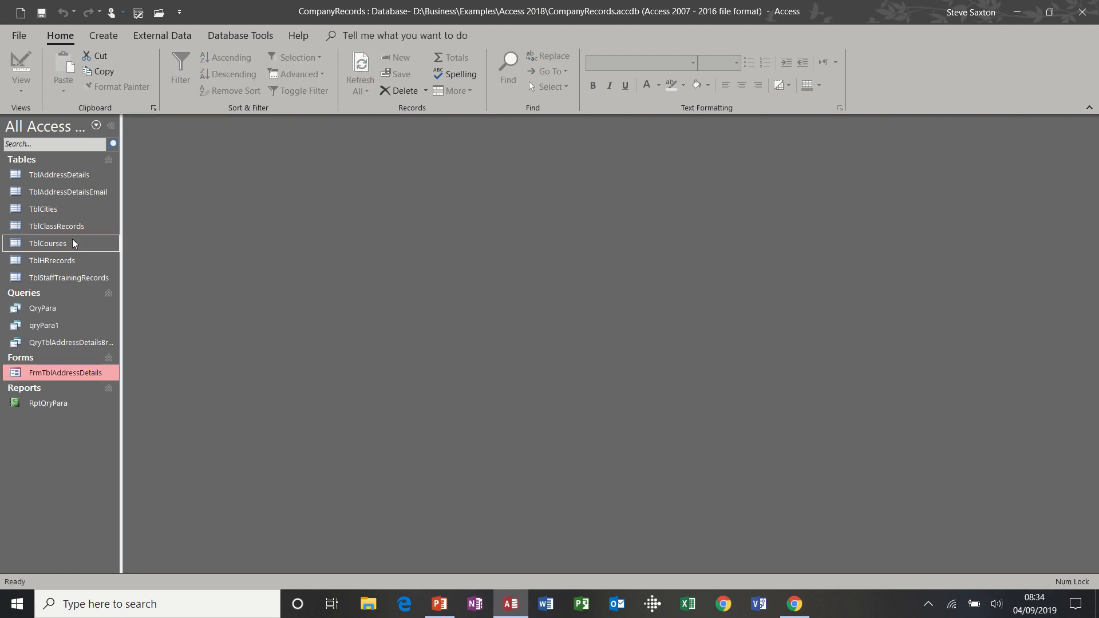
With TblAddressDetails selected, create a blank Form Design and drag its design area larger
{"action": "left_click", "coordinate": [58, 175]}
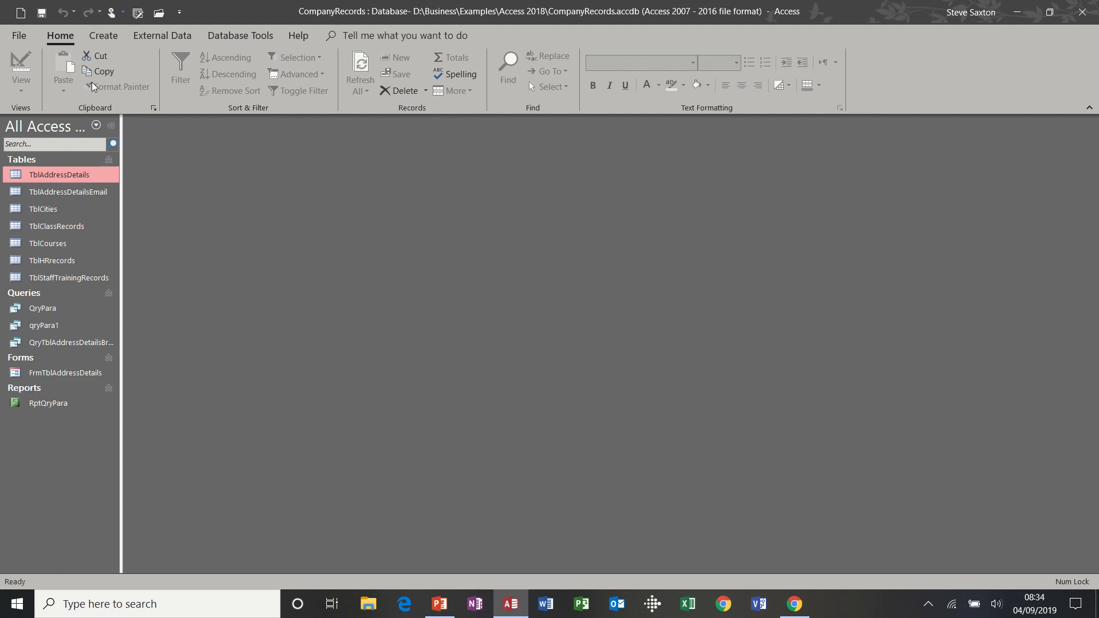
{"action": "left_click", "coordinate": [104, 35]}
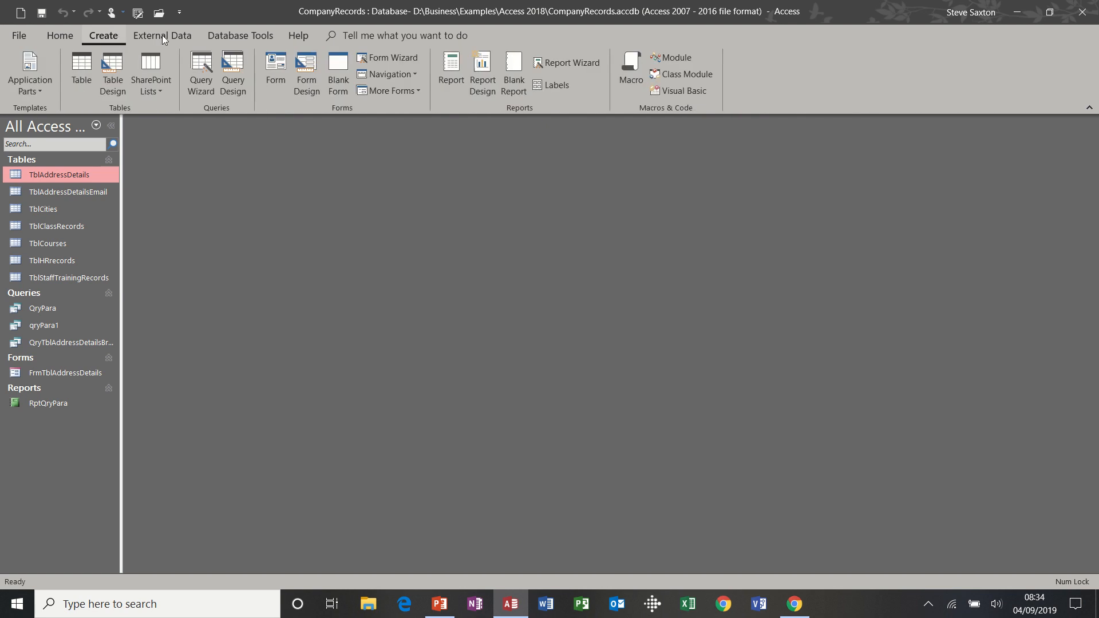
{"action": "left_click", "coordinate": [308, 80]}
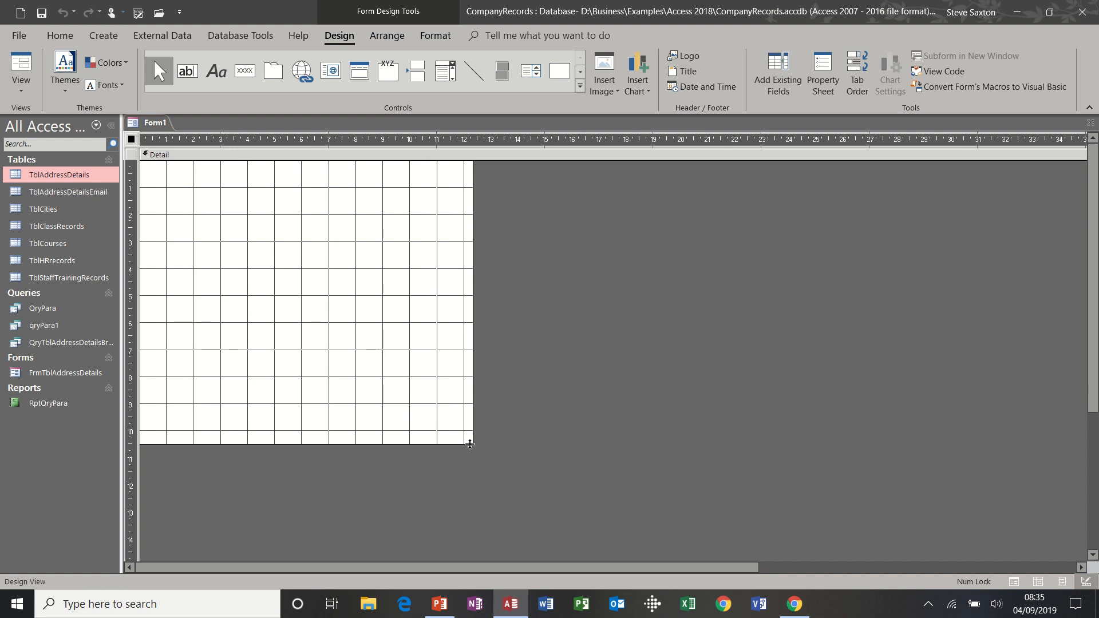
{"action": "left_click_drag", "start_coordinate": [473, 445], "coordinate": [623, 487]}
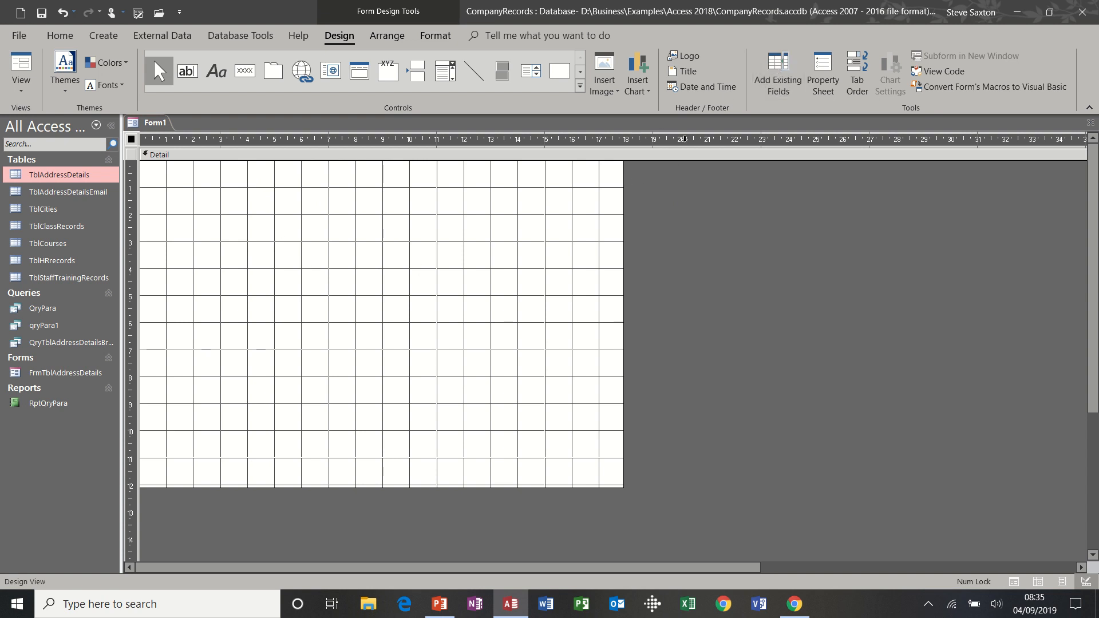
Set Form1's Record Source to TblAddressDetails in the Property Sheet and show its field list
{"action": "left_click", "coordinate": [781, 74]}
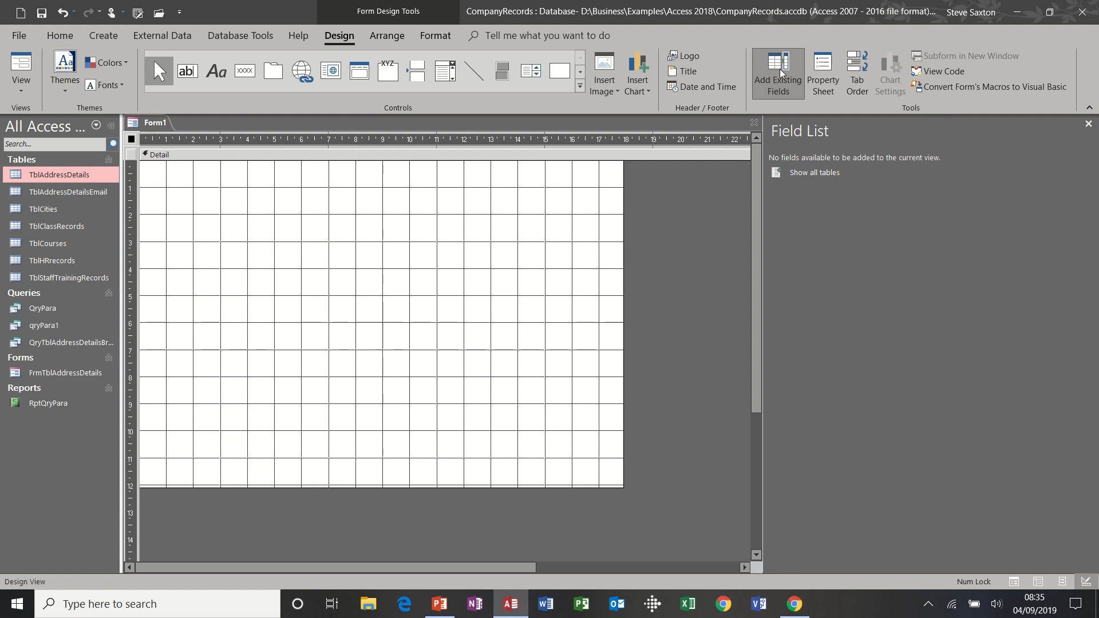
{"action": "left_click", "coordinate": [823, 72]}
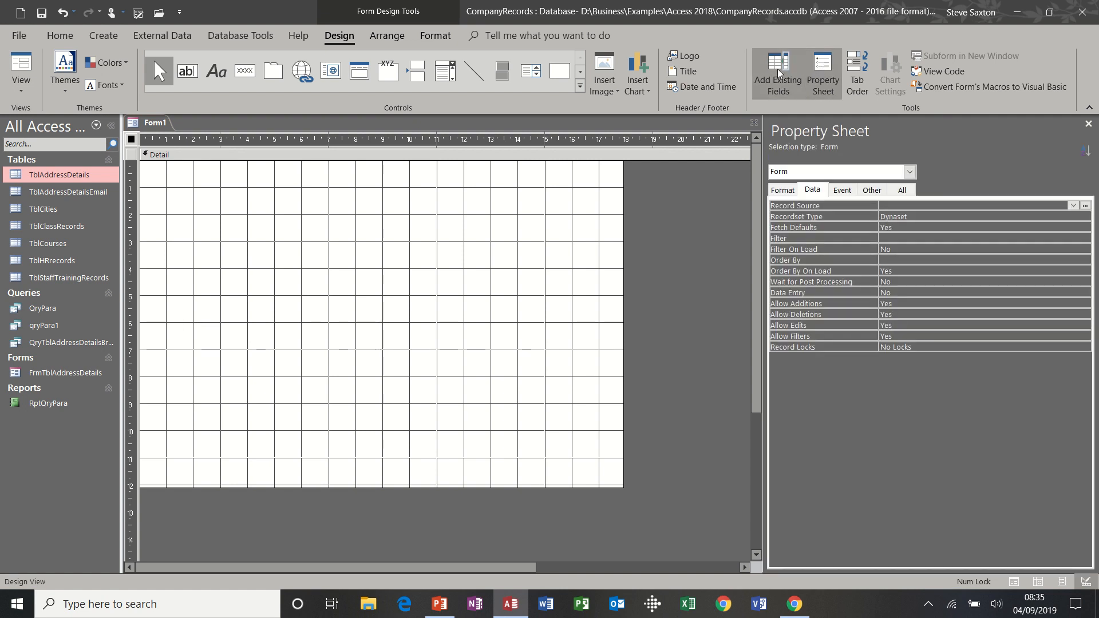
{"action": "left_click", "coordinate": [799, 72]}
{"action": "left_click", "coordinate": [820, 71]}
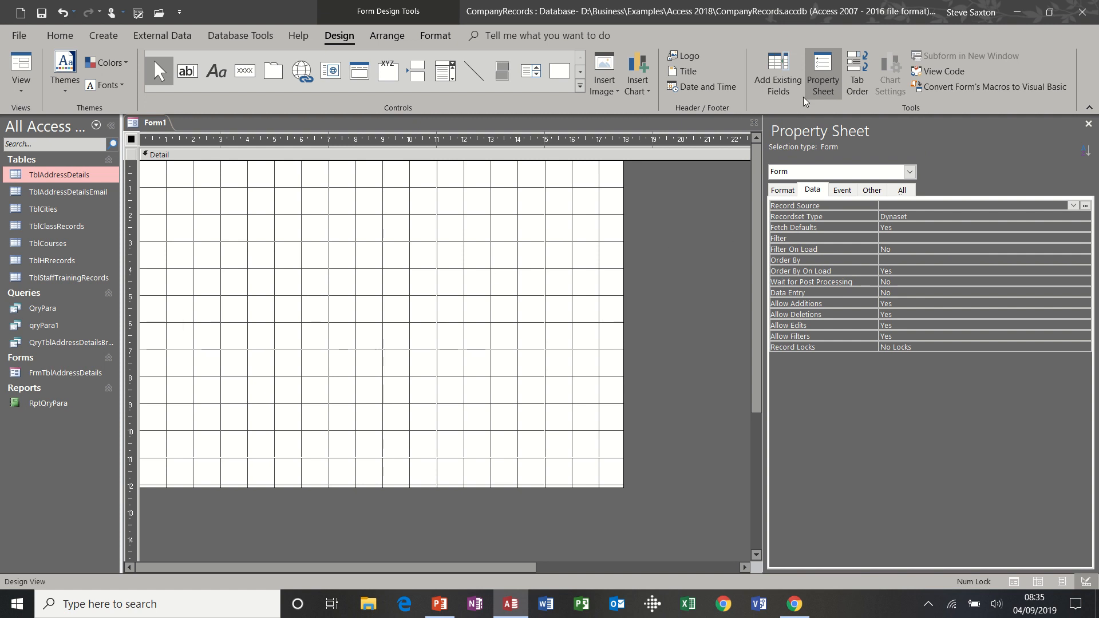
{"action": "left_click", "coordinate": [820, 80]}
{"action": "left_click", "coordinate": [820, 80]}
{"action": "left_click", "coordinate": [1025, 207]}
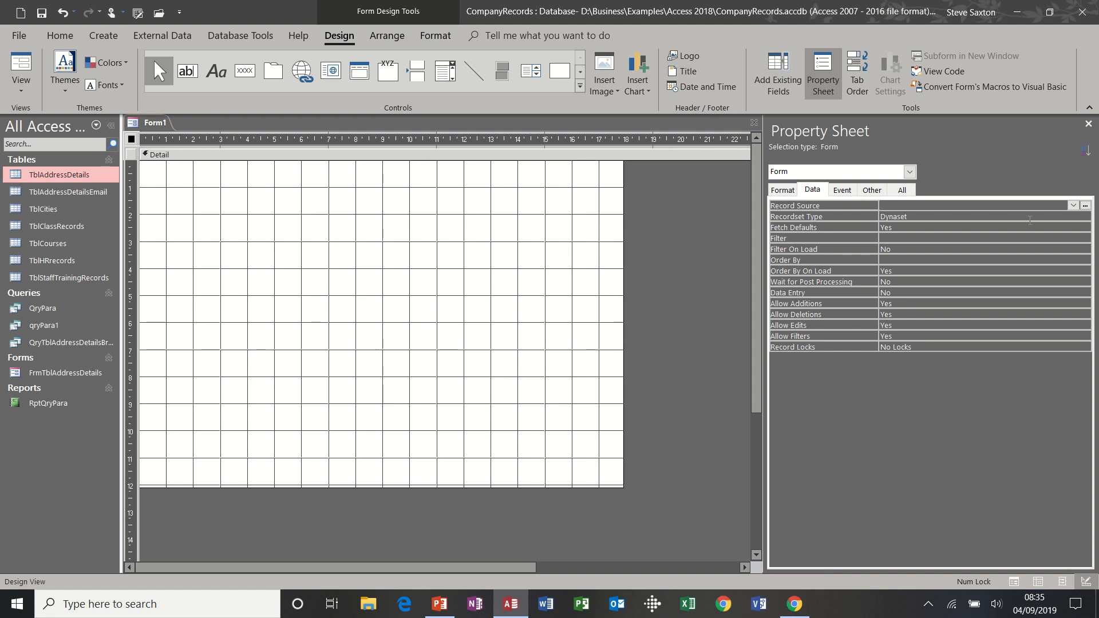
{"action": "left_click", "coordinate": [1073, 206]}
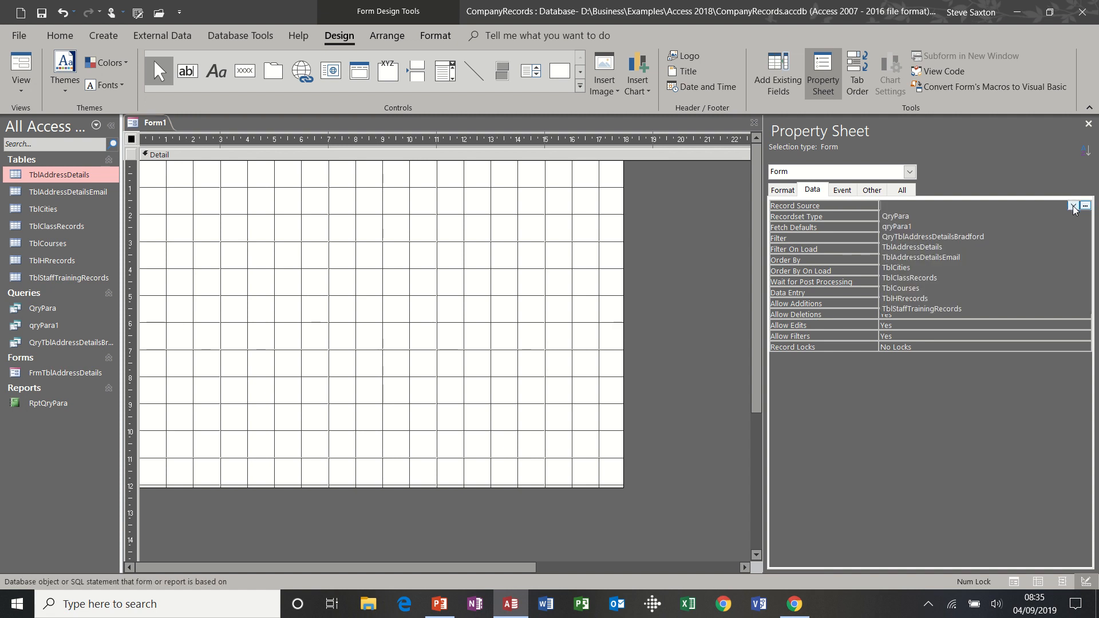
{"action": "left_click", "coordinate": [999, 246]}
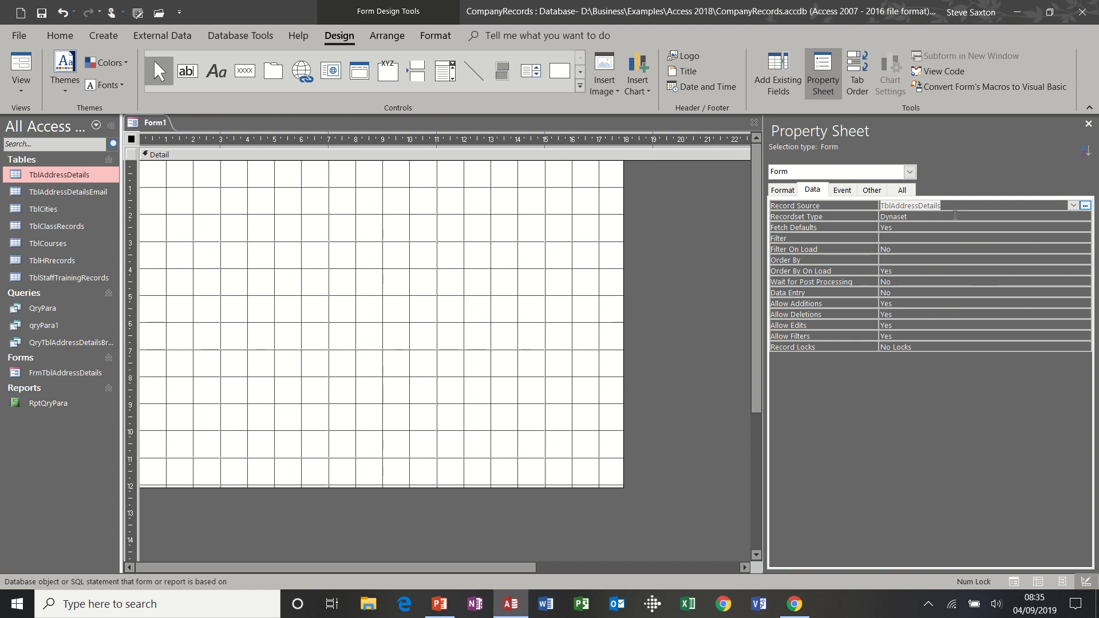
{"action": "left_click", "coordinate": [783, 69]}
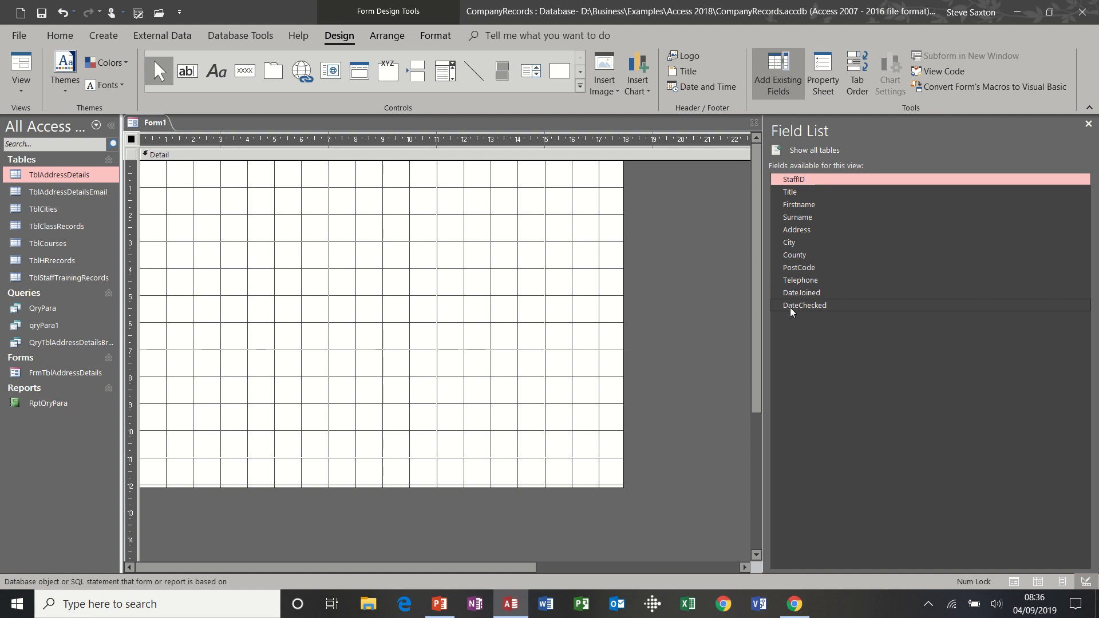
Drag all eleven fields, StaffID to DateChecked, onto the Detail section's upper left, retrying until placed
{"action": "left_click", "coordinate": [790, 306], "text": "shift"}
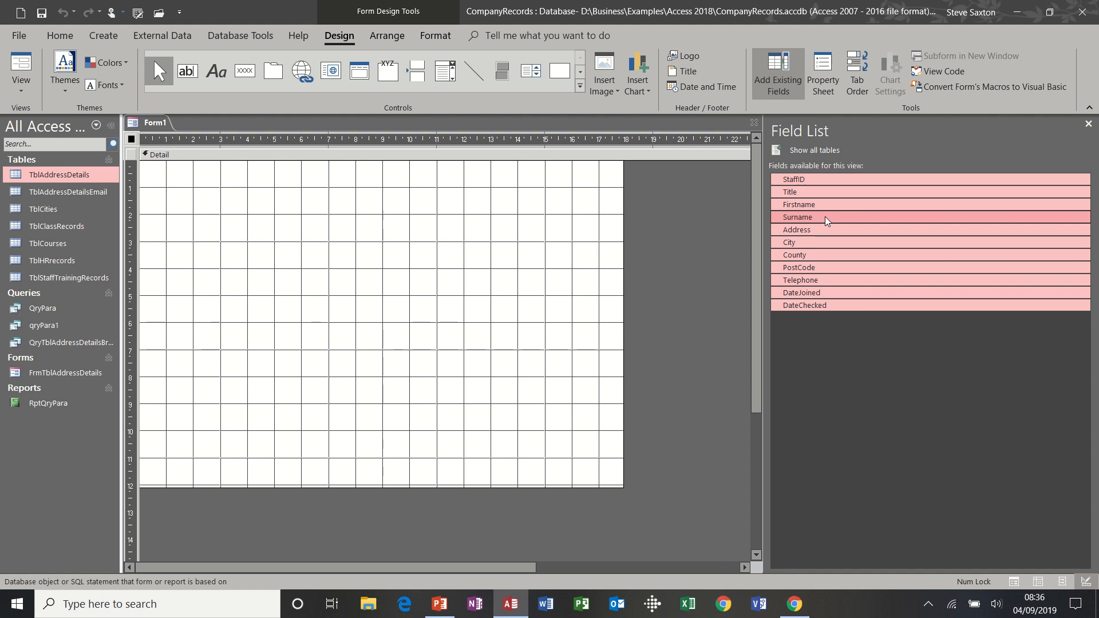
{"action": "left_click_drag", "start_coordinate": [826, 221], "coordinate": [201, 200]}
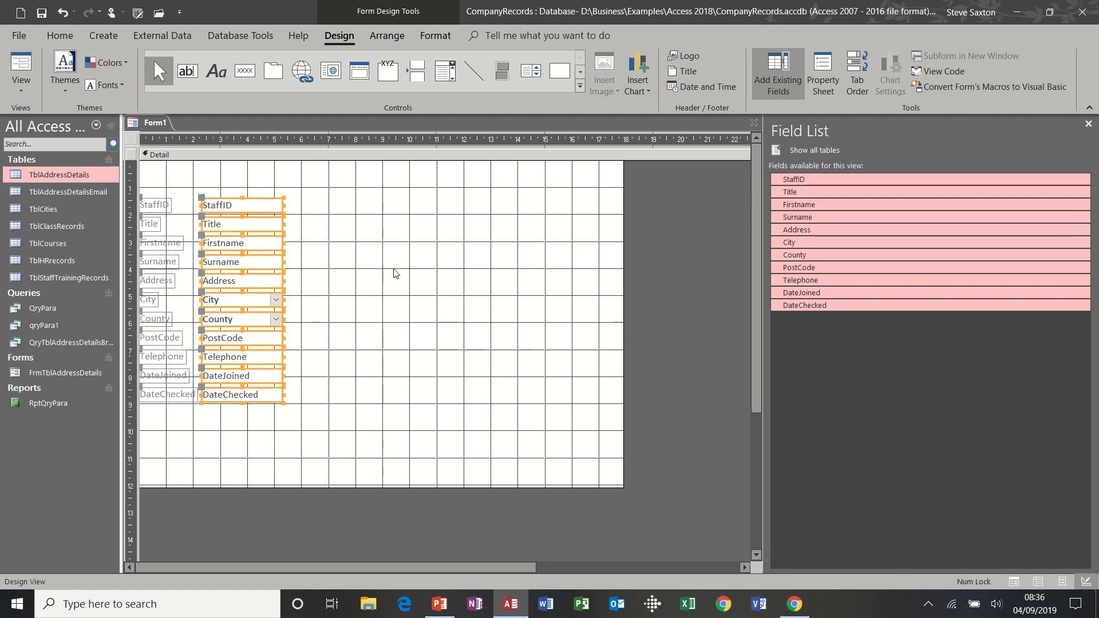
{"action": "key", "text": "ctrl+z"}
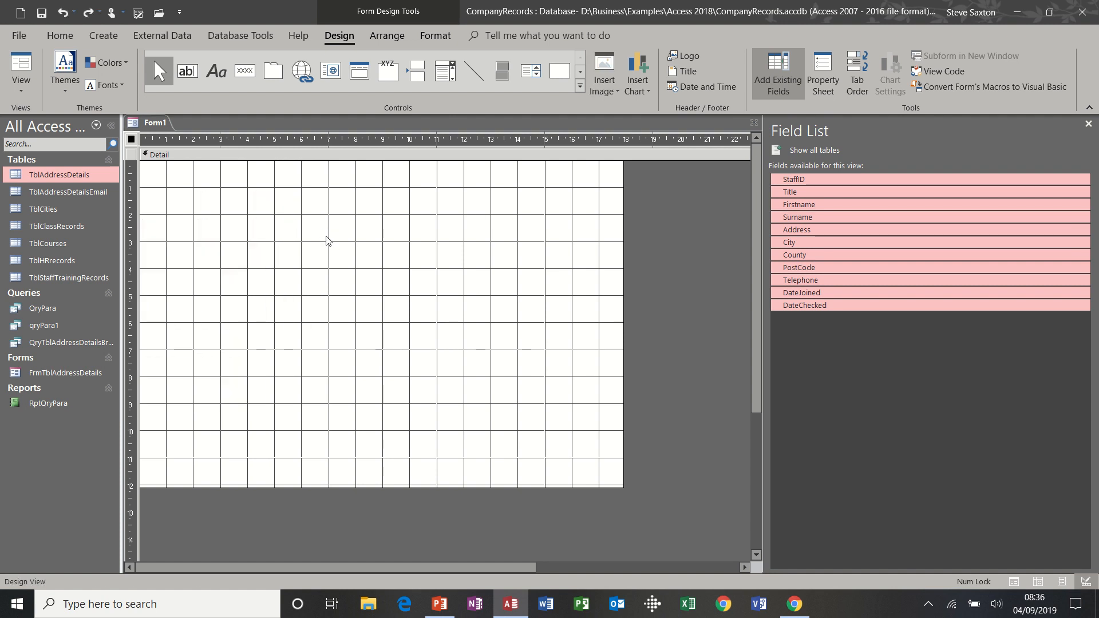
{"action": "left_click_drag", "start_coordinate": [812, 220], "coordinate": [177, 179]}
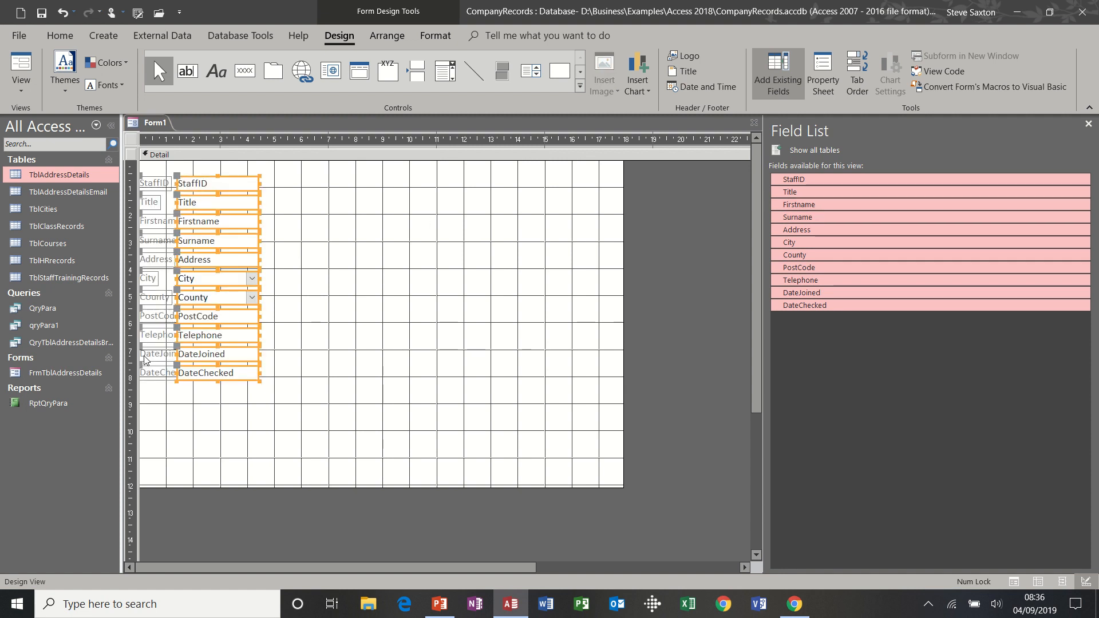
{"action": "key", "text": "ctrl+z"}
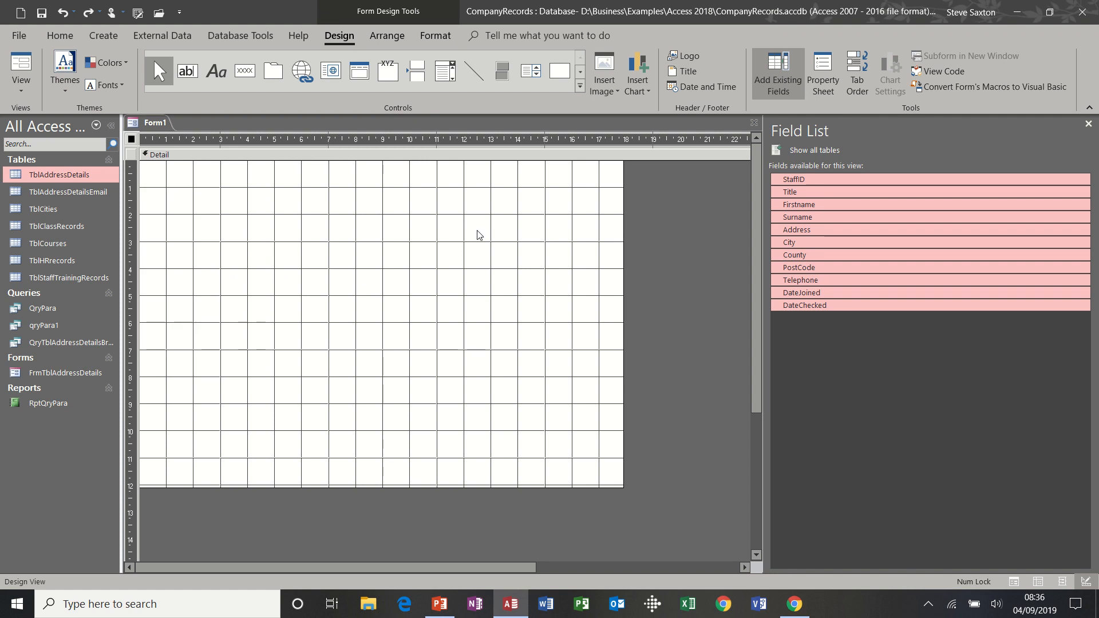
{"action": "left_click_drag", "start_coordinate": [807, 219], "coordinate": [202, 174]}
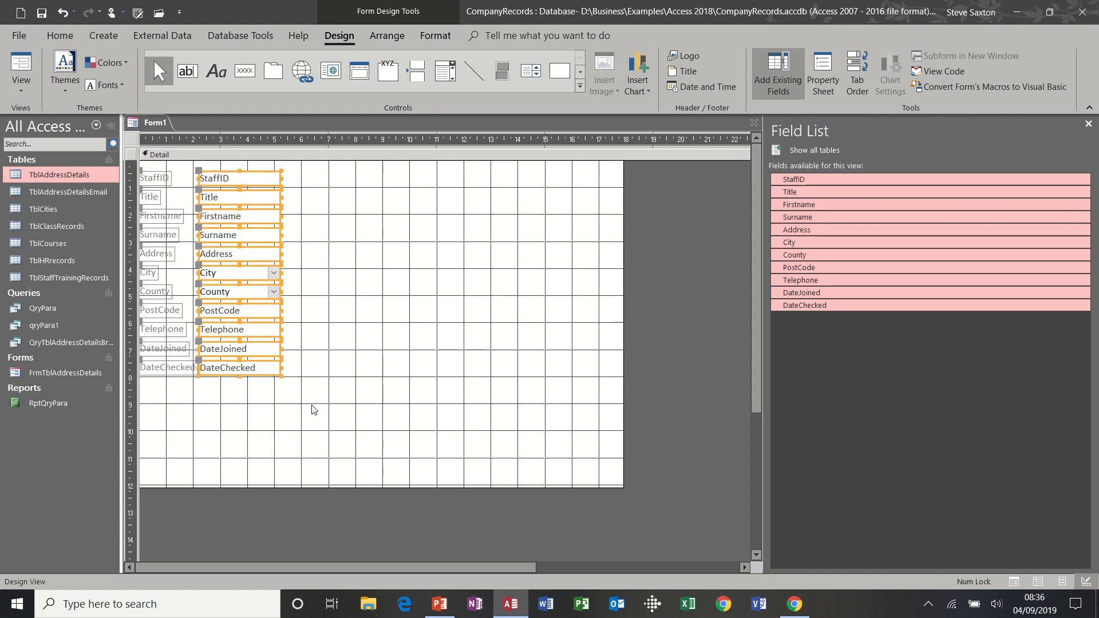
{"action": "left_click", "coordinate": [345, 342]}
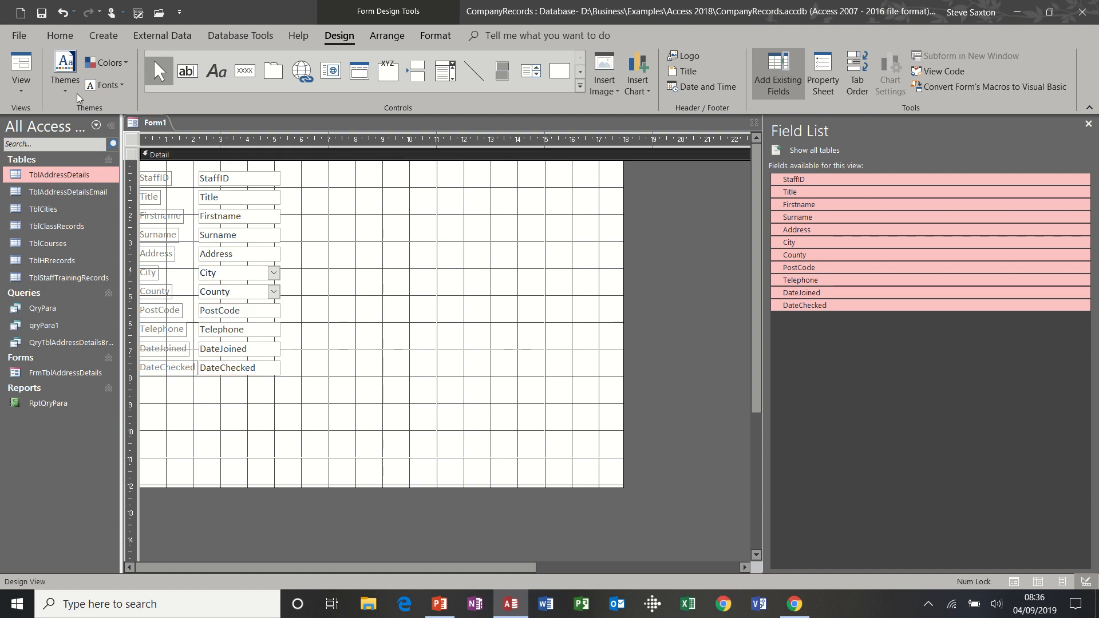
Preview the form, then narrow the StaffID and Title text boxes in Design View
{"action": "left_click", "coordinate": [22, 63]}
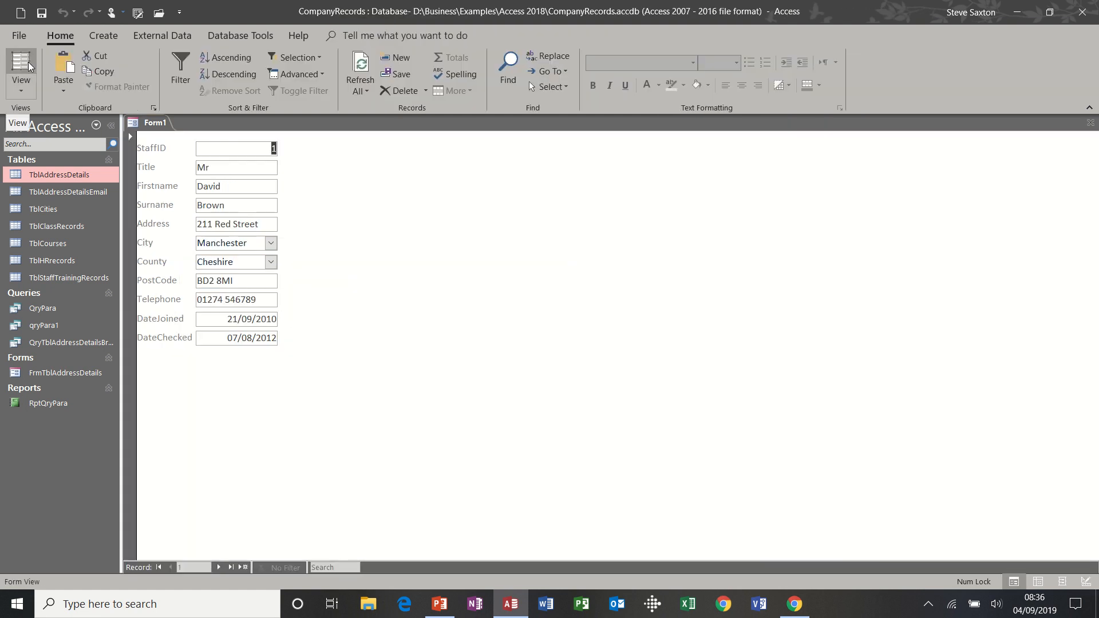
{"action": "left_click", "coordinate": [23, 89]}
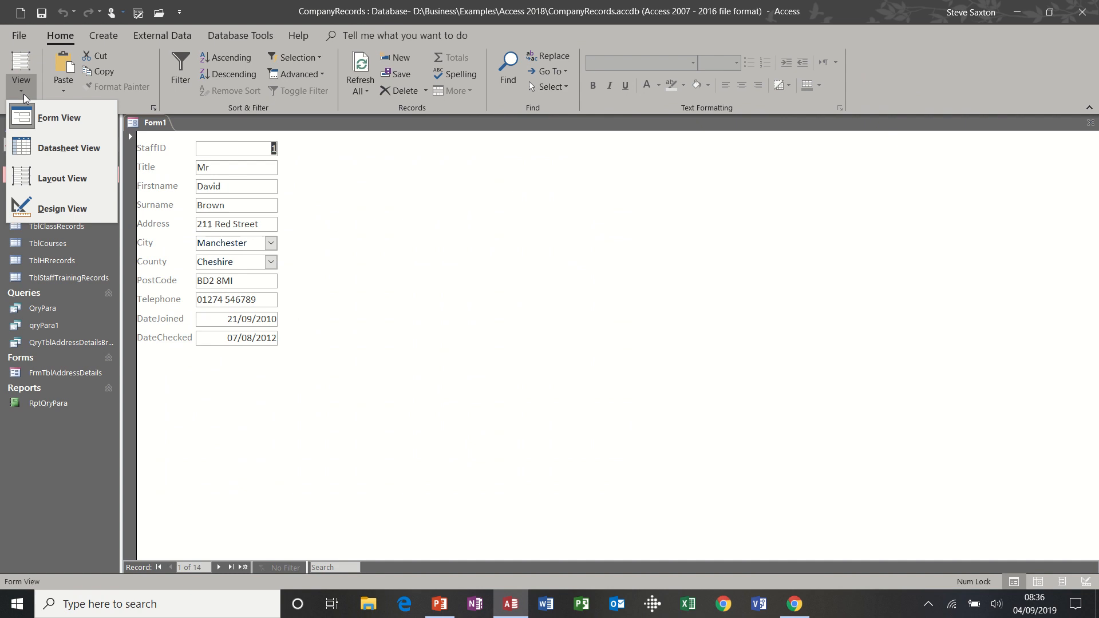
{"action": "left_click", "coordinate": [43, 207]}
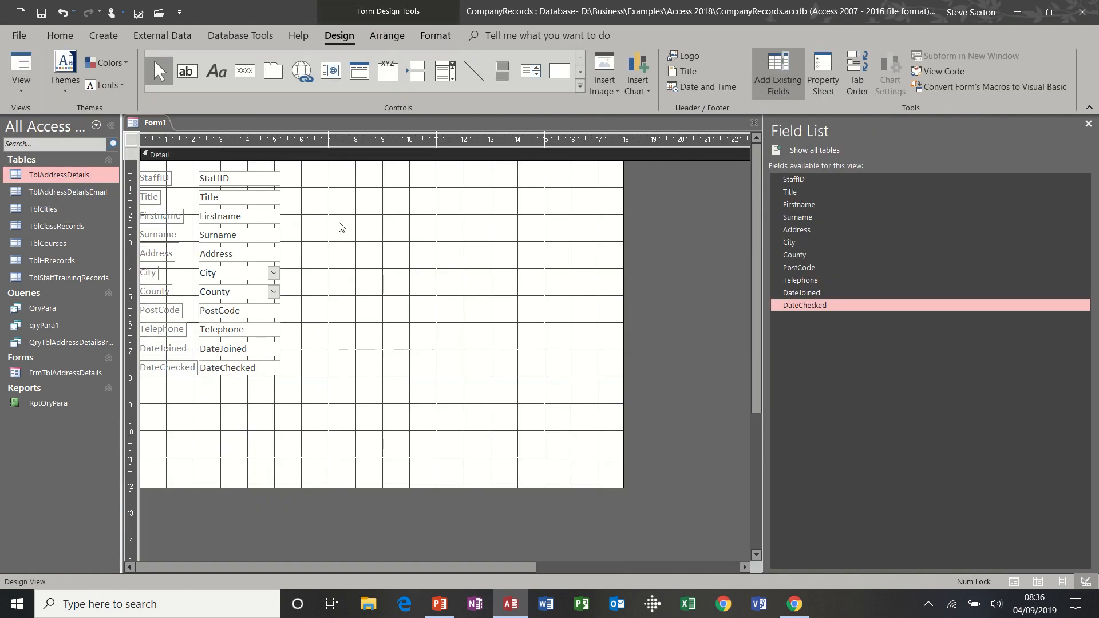
{"action": "left_click", "coordinate": [274, 180]}
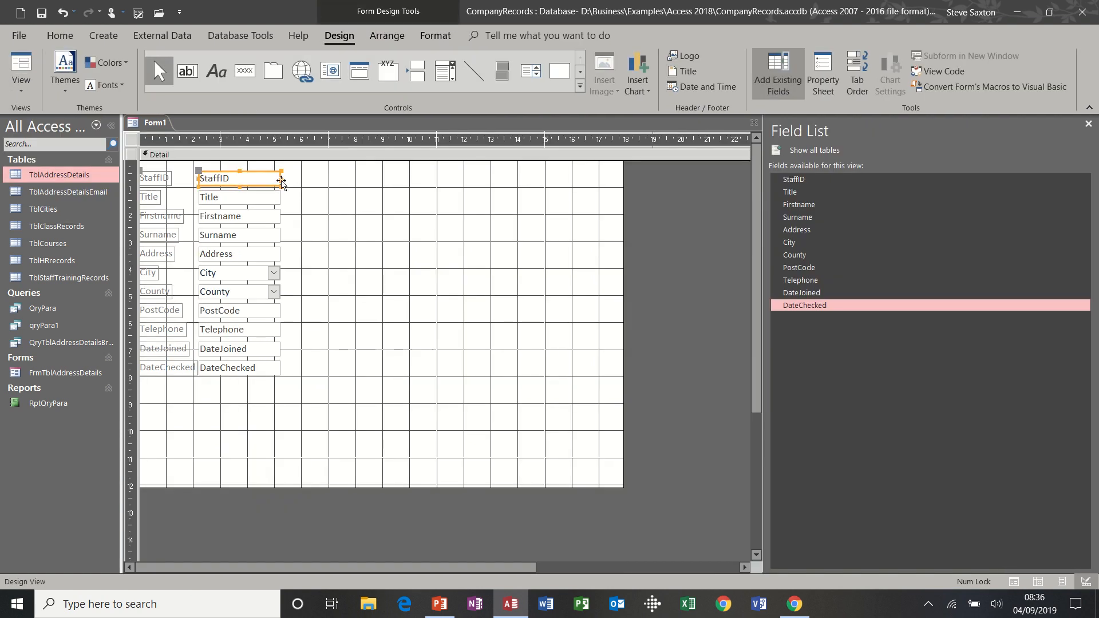
{"action": "left_click_drag", "start_coordinate": [281, 179], "coordinate": [238, 179]}
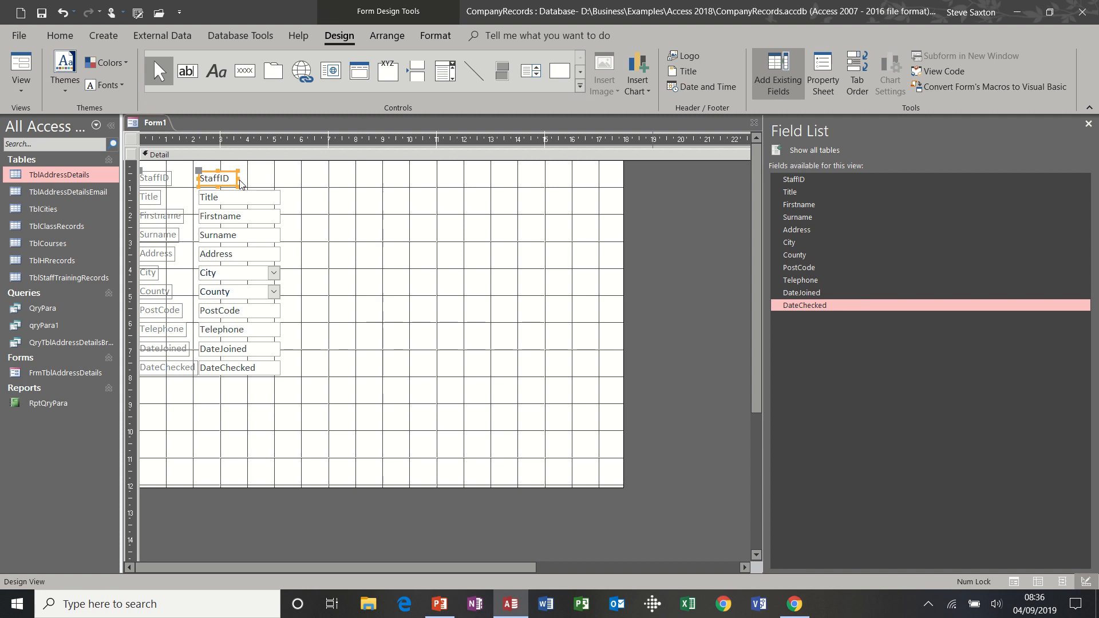
{"action": "left_click", "coordinate": [260, 198]}
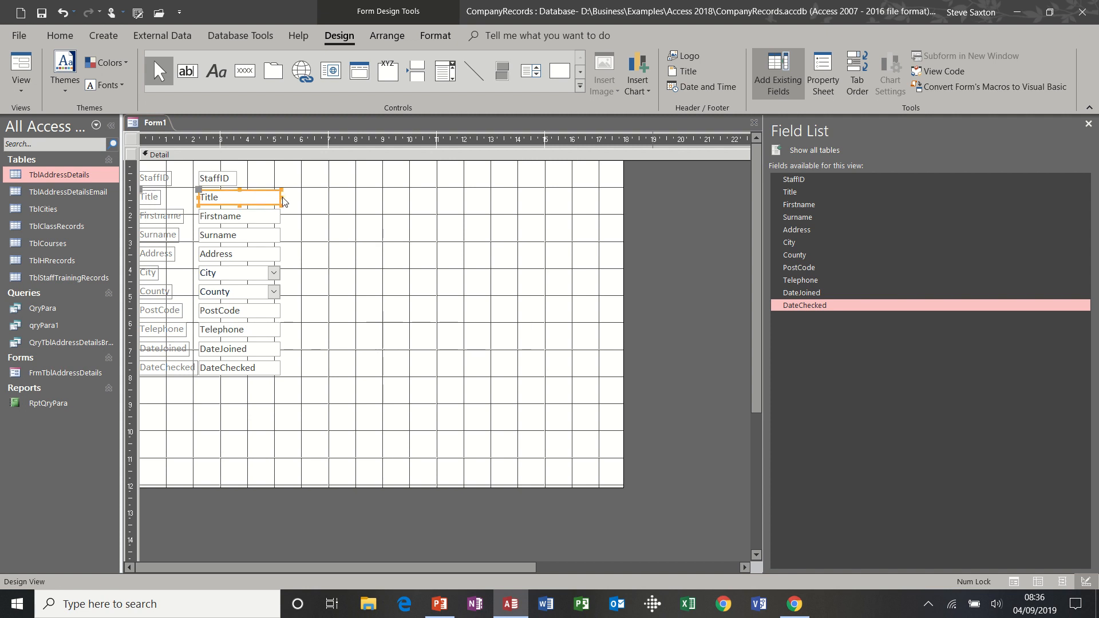
{"action": "left_click_drag", "start_coordinate": [280, 197], "coordinate": [237, 198]}
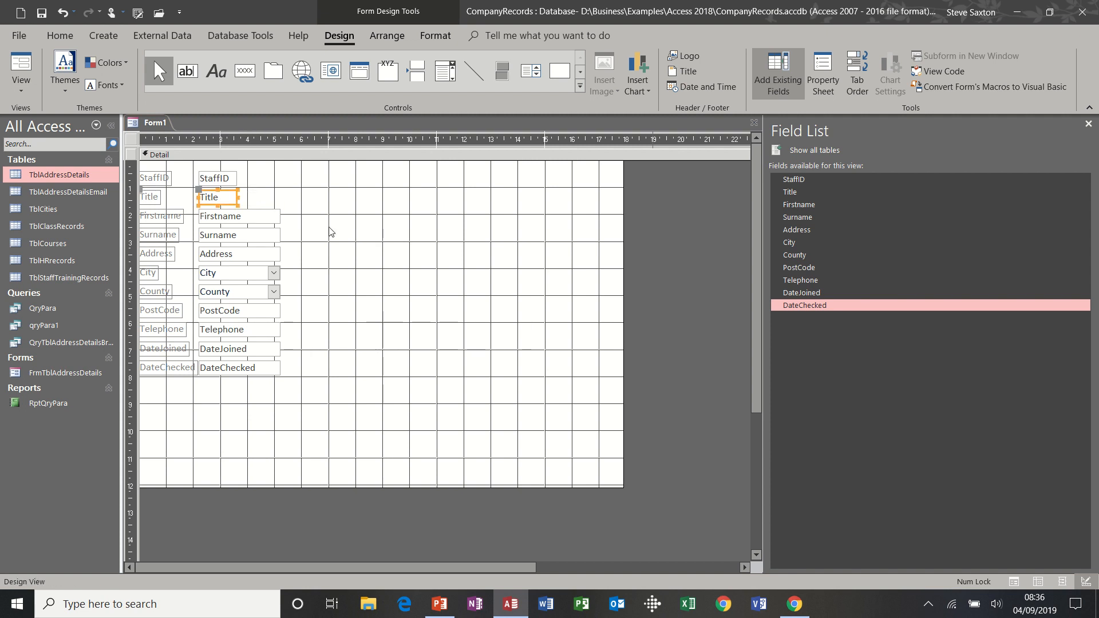
Widen the Address, City and County boxes out to the same right edge
{"action": "left_click", "coordinate": [273, 256]}
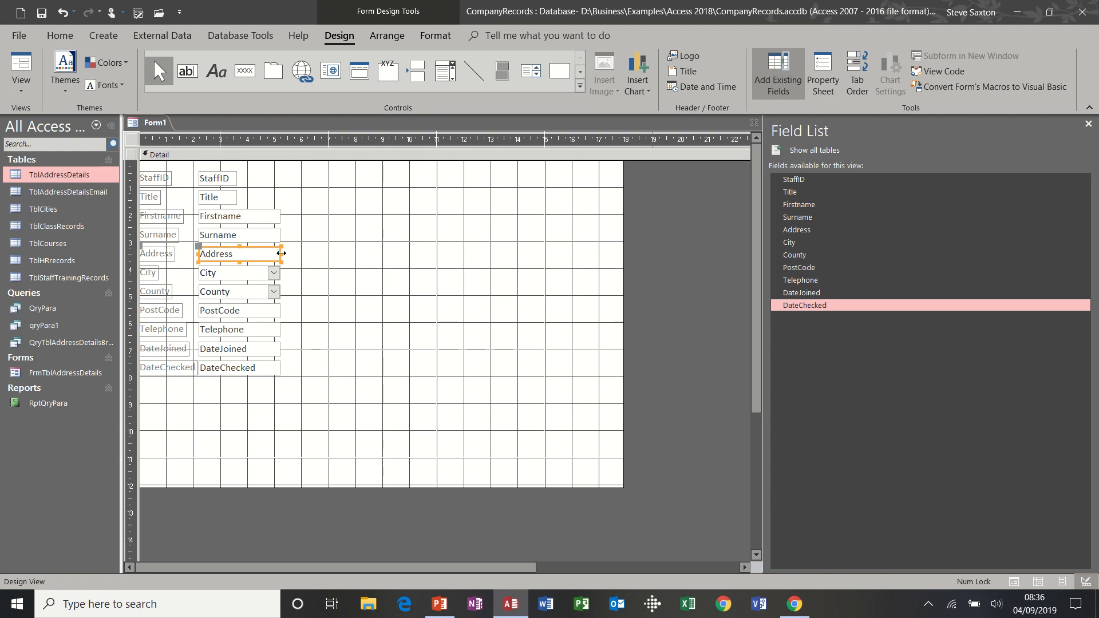
{"action": "left_click_drag", "start_coordinate": [281, 254], "coordinate": [410, 245]}
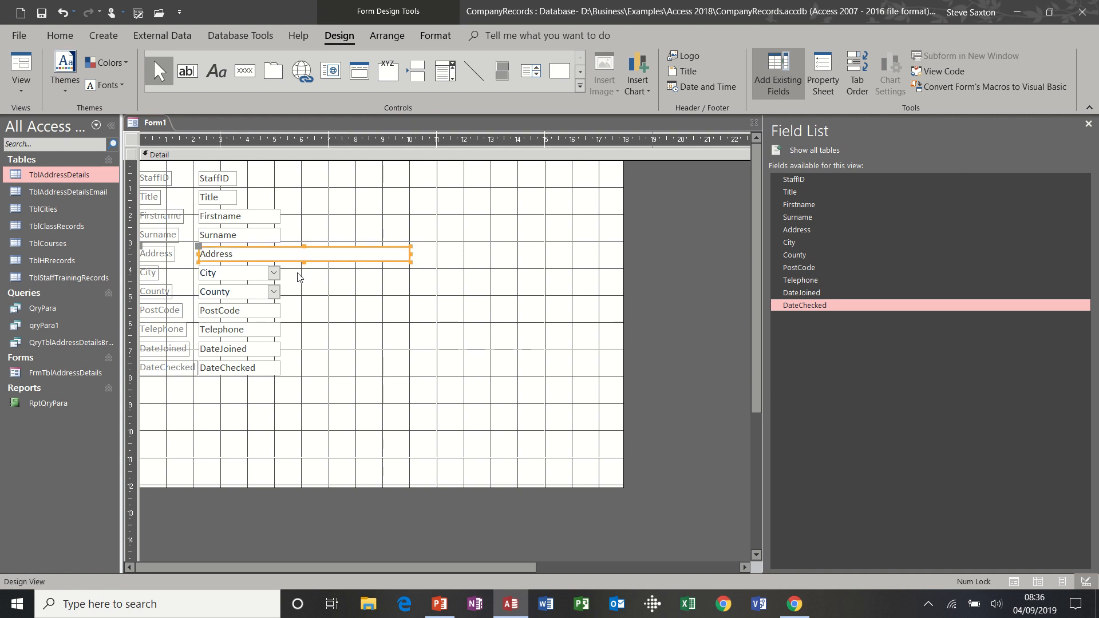
{"action": "left_click", "coordinate": [274, 277]}
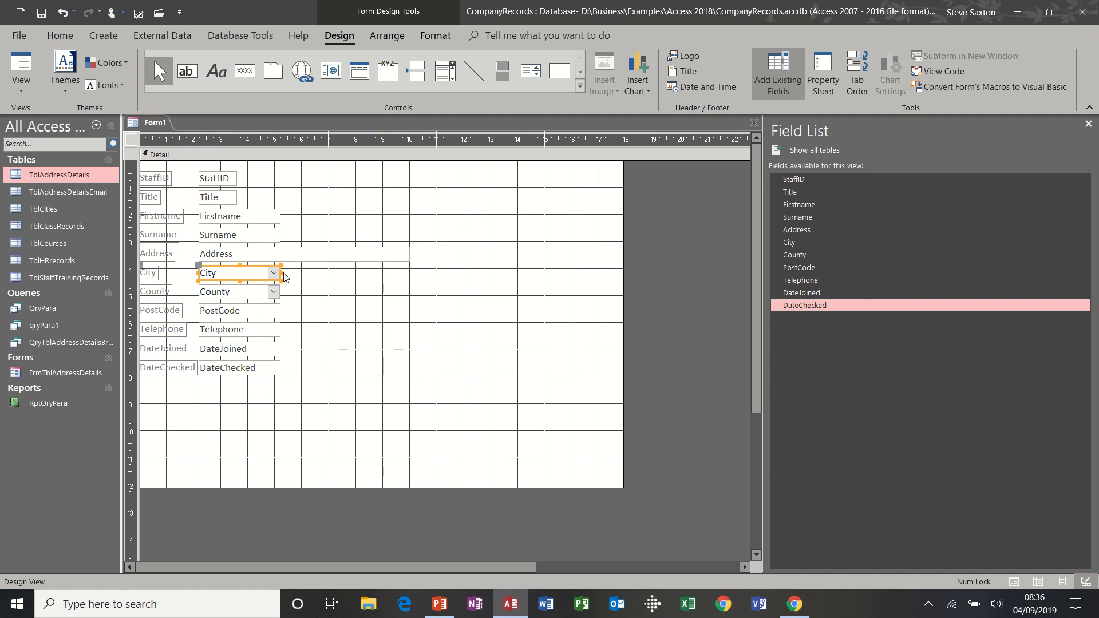
{"action": "left_click_drag", "start_coordinate": [281, 273], "coordinate": [411, 275]}
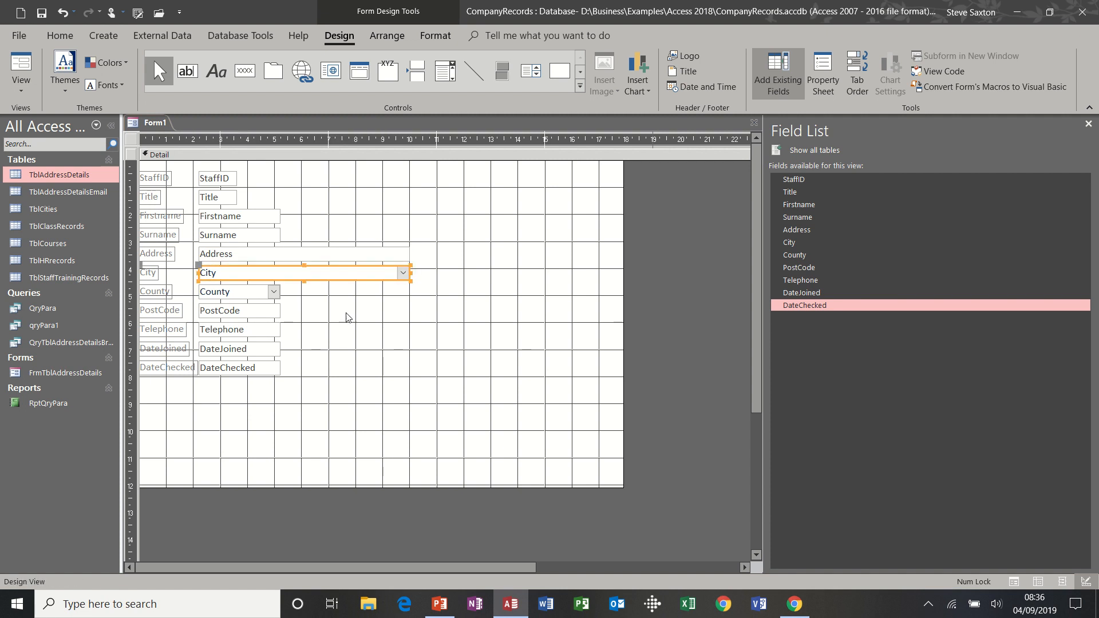
{"action": "left_click", "coordinate": [278, 290]}
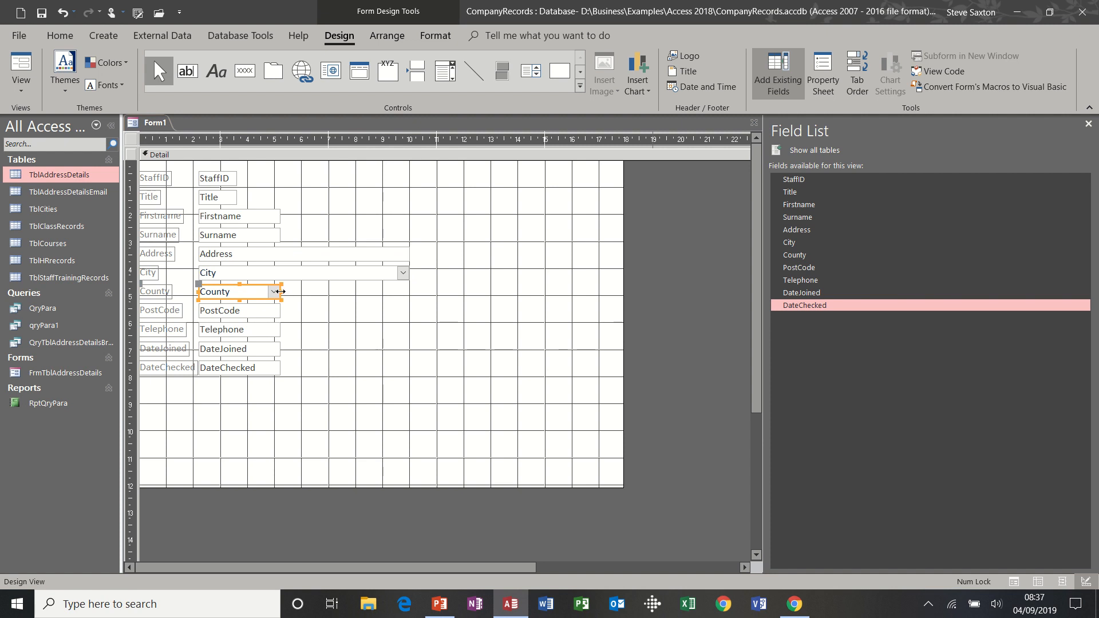
{"action": "left_click_drag", "start_coordinate": [280, 293], "coordinate": [410, 294]}
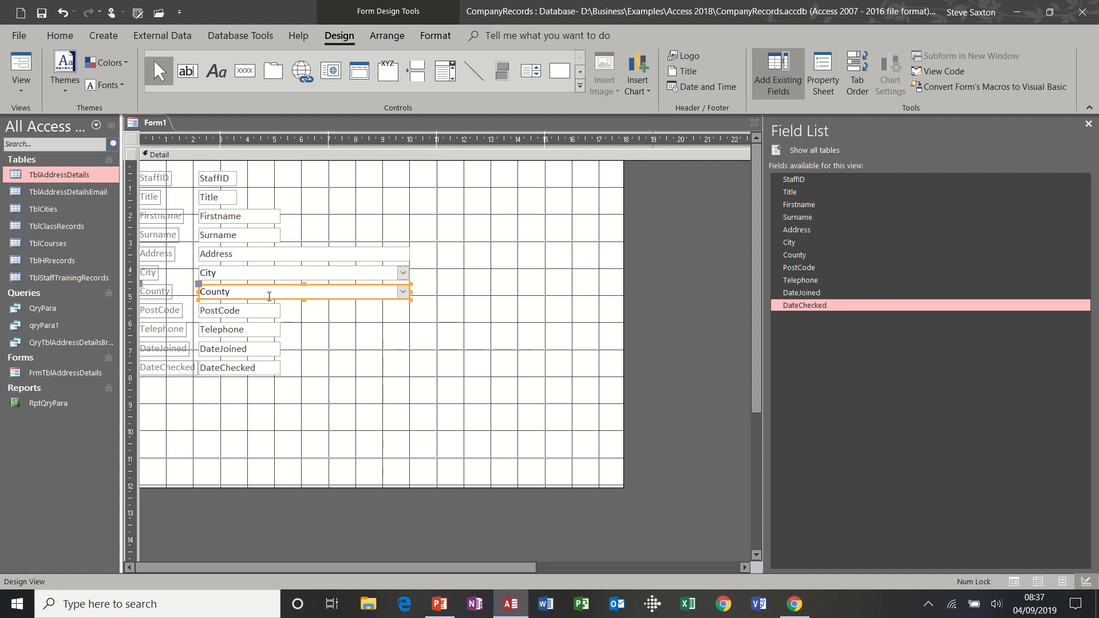
After another preview, narrow the City drop-down somewhat and select all labels and fields
{"action": "left_click", "coordinate": [22, 64]}
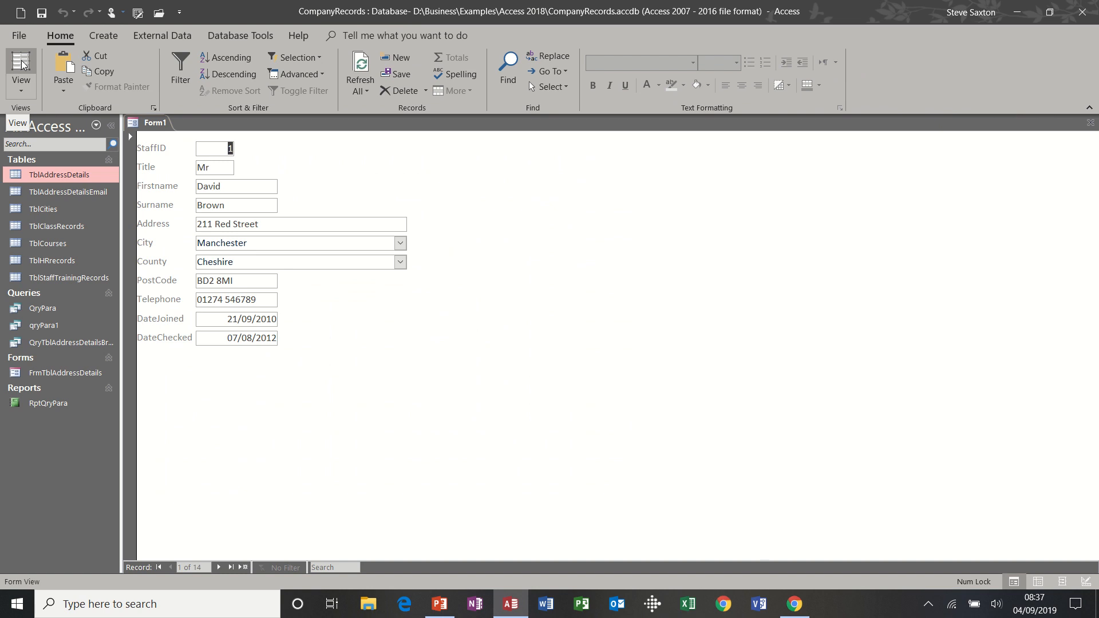
{"action": "left_click", "coordinate": [20, 87]}
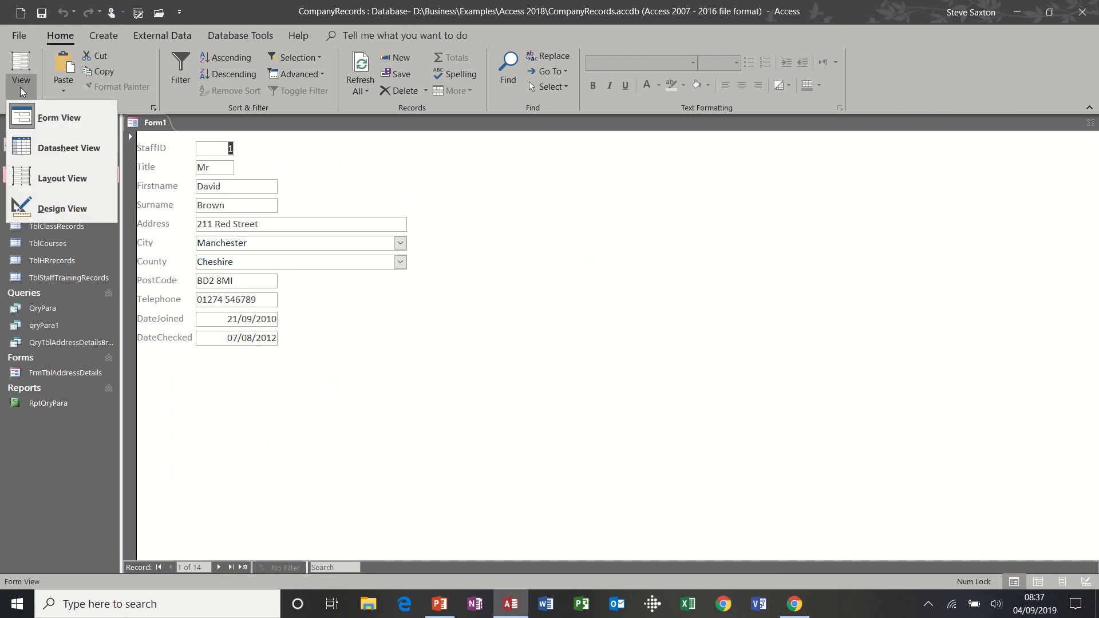
{"action": "left_click", "coordinate": [38, 207]}
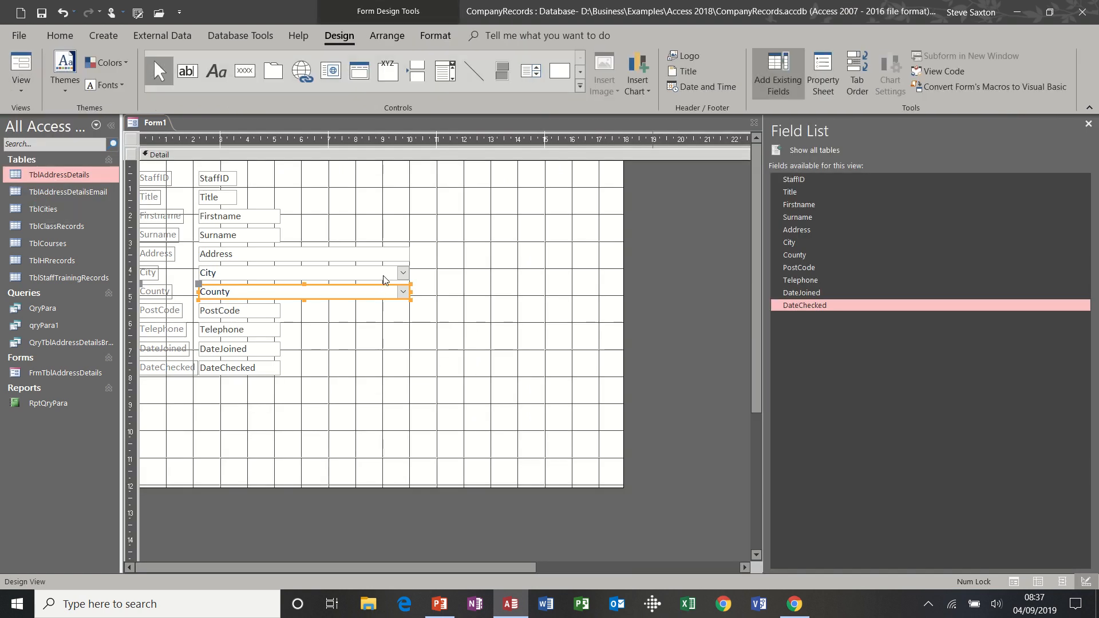
{"action": "left_click", "coordinate": [384, 273]}
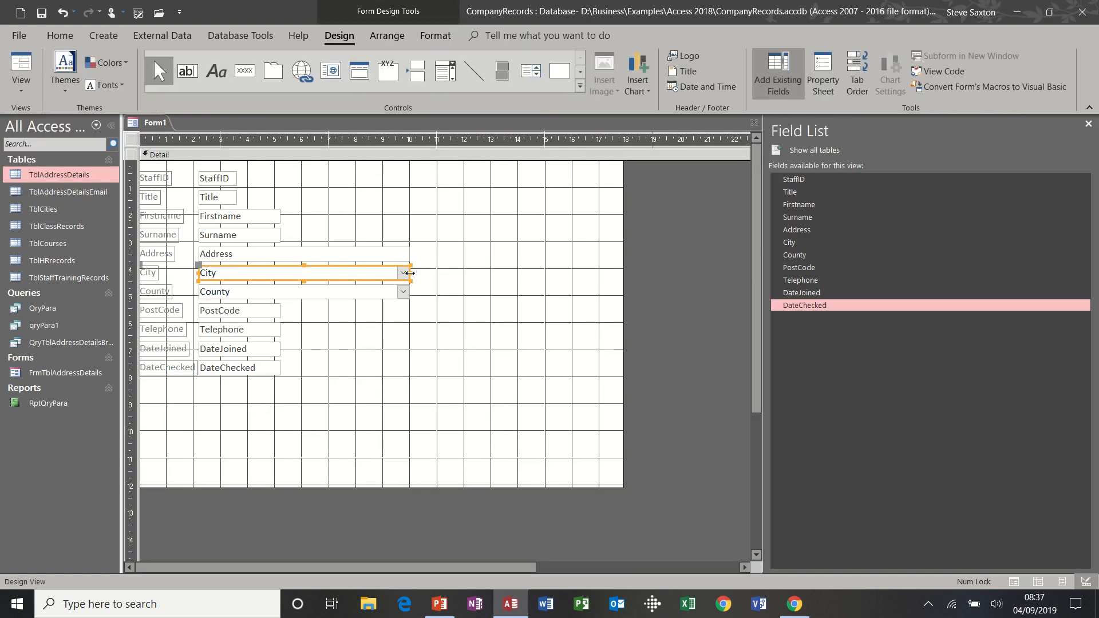
{"action": "left_click_drag", "start_coordinate": [413, 278], "coordinate": [331, 277]}
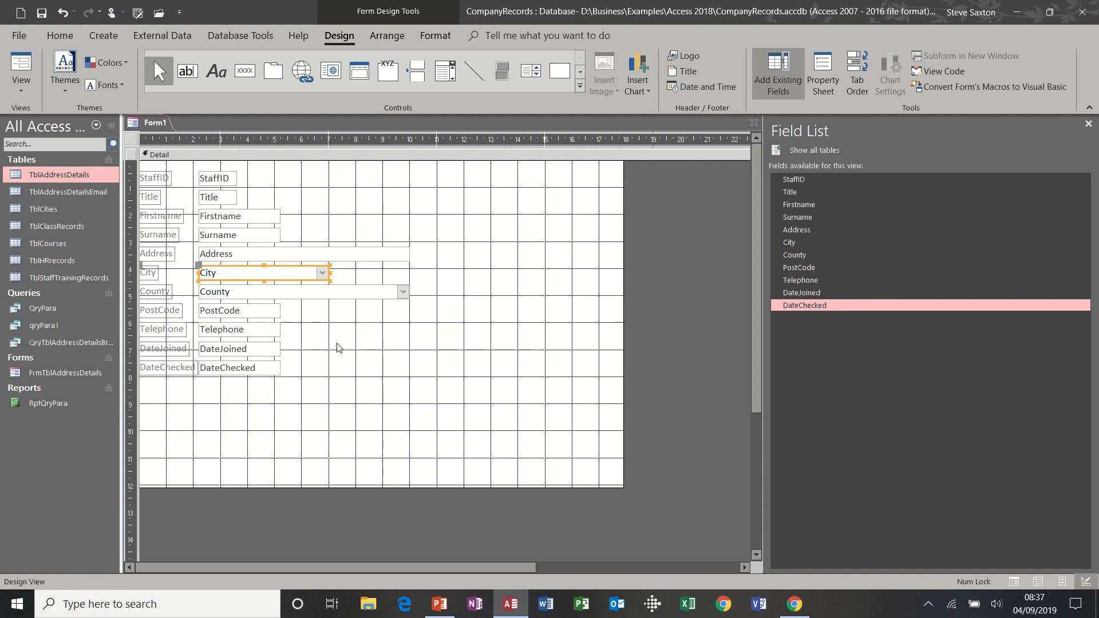
{"action": "left_click", "coordinate": [386, 404]}
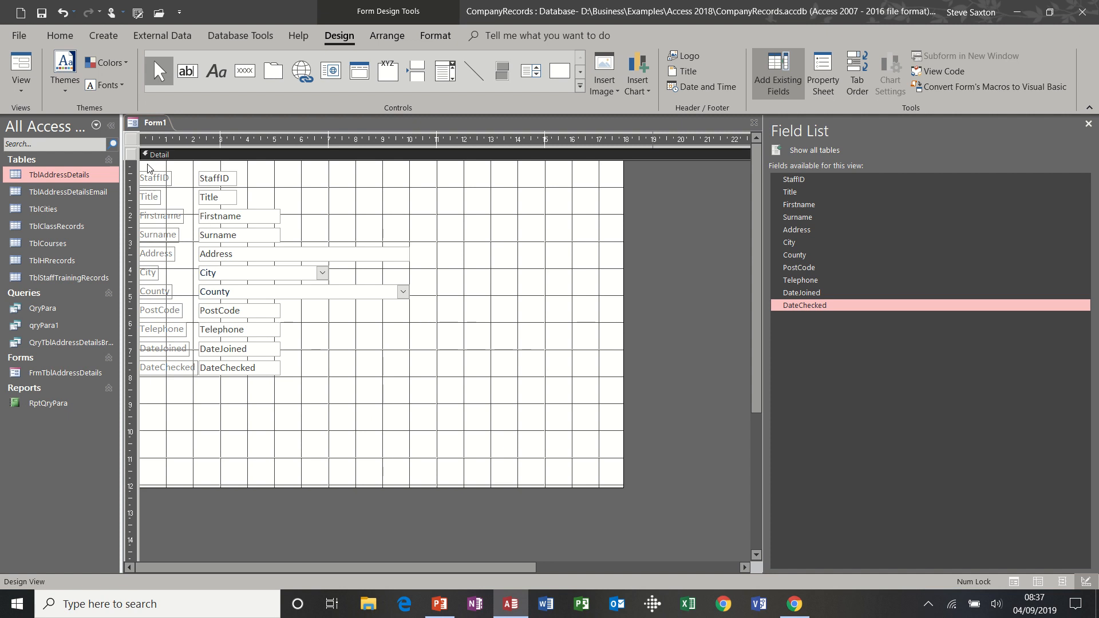
{"action": "left_click_drag", "start_coordinate": [147, 164], "coordinate": [311, 385]}
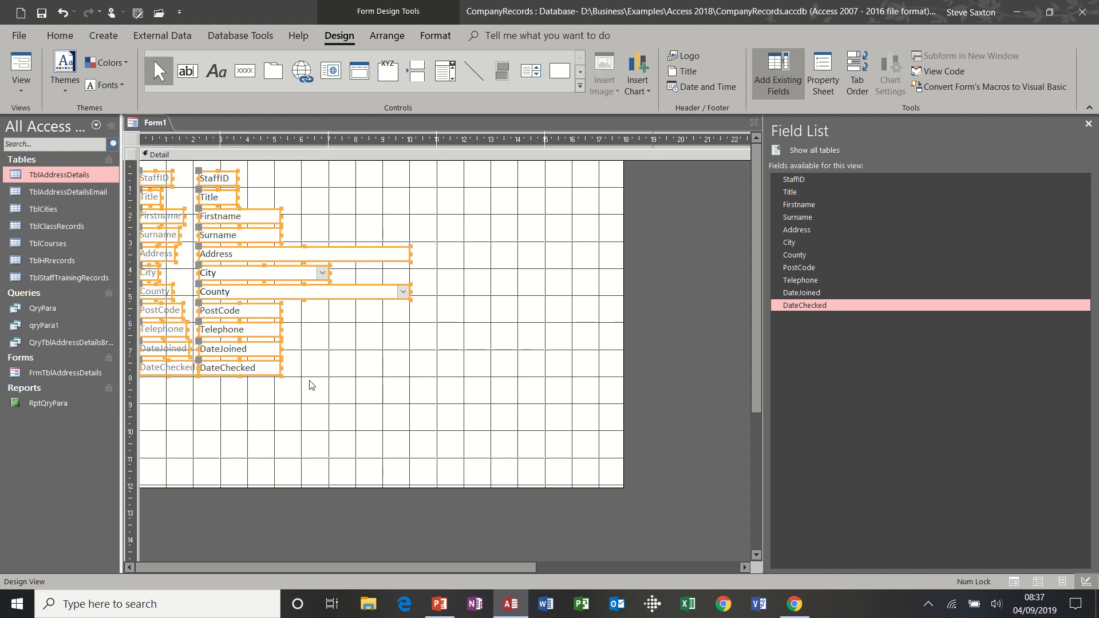
Give all selected labels and fields a light blue background colour
{"action": "left_click", "coordinate": [433, 36]}
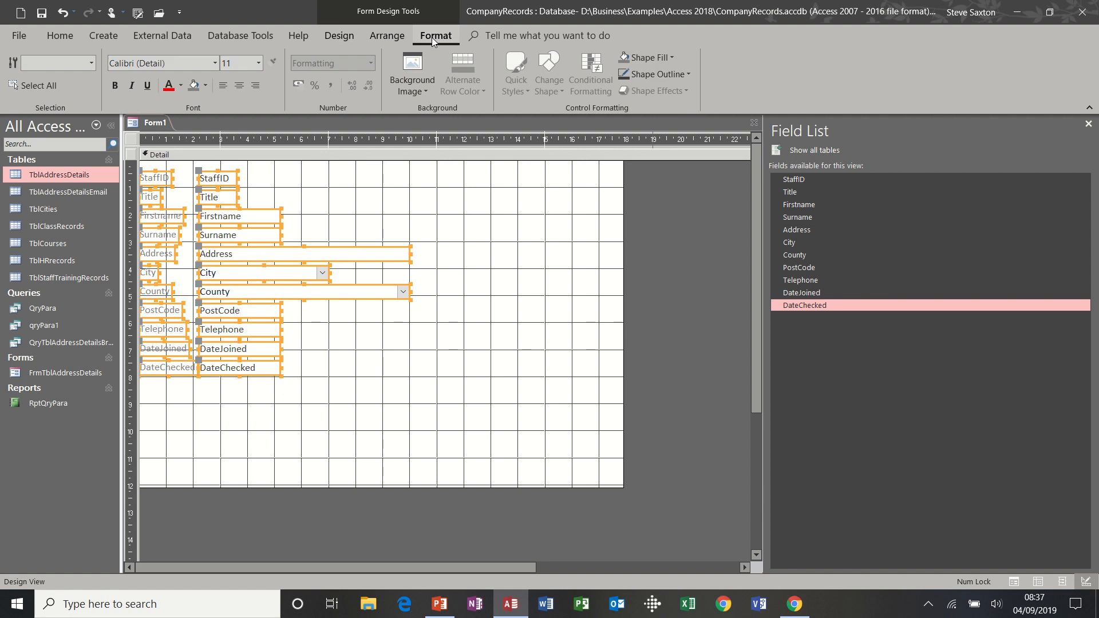
{"action": "left_click", "coordinate": [206, 88]}
{"action": "left_click", "coordinate": [226, 156]}
{"action": "left_click", "coordinate": [179, 91]}
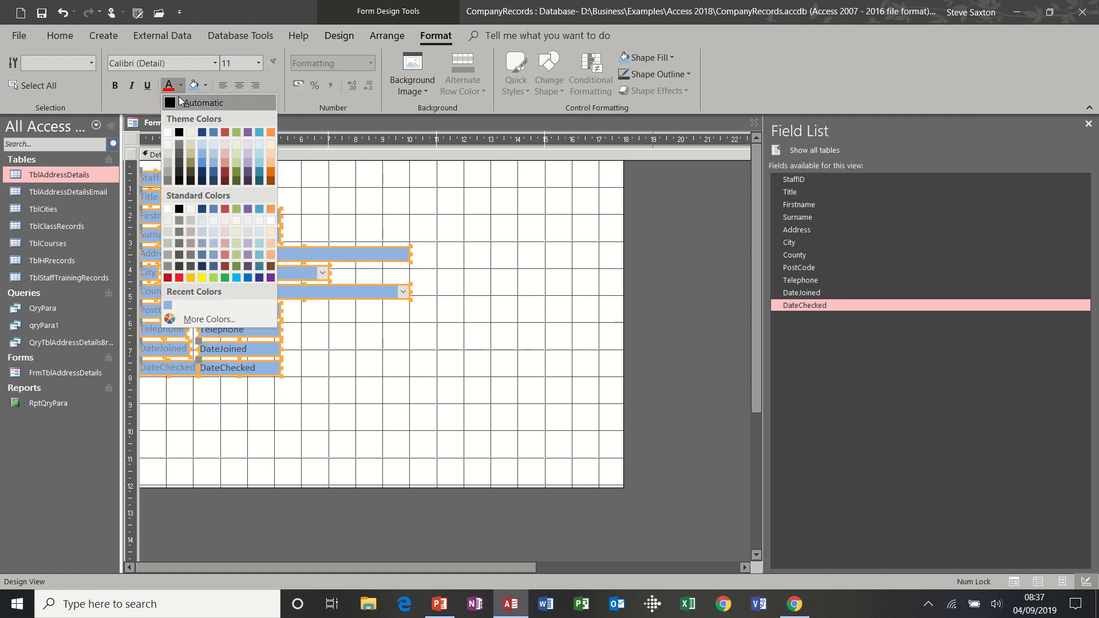
{"action": "left_click", "coordinate": [178, 100]}
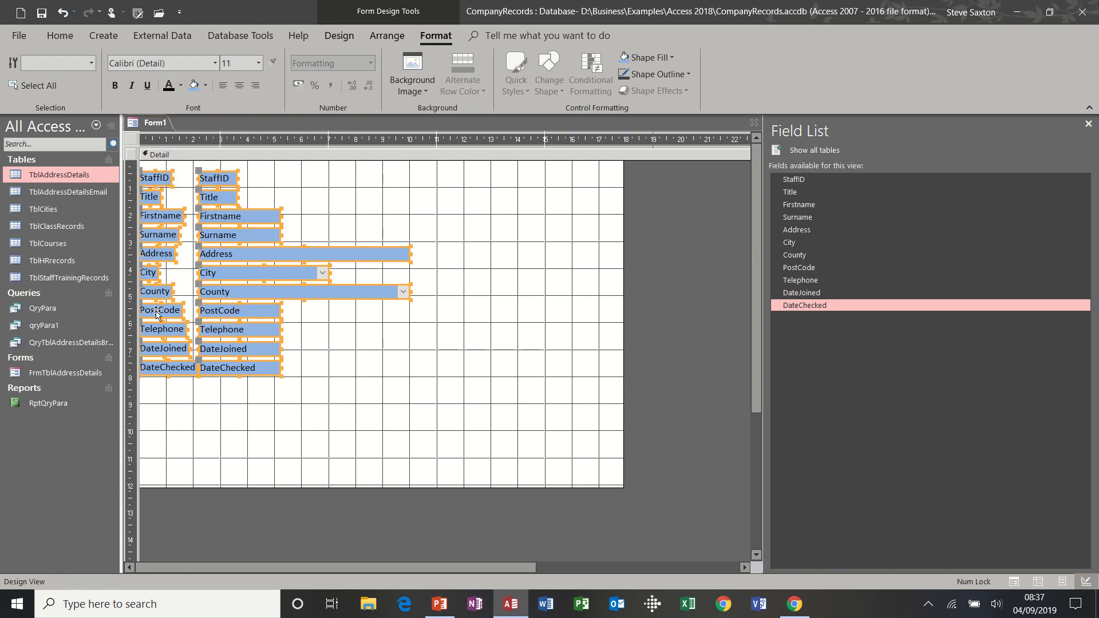
Fill the Detail section light green, preview the form, and return to Design View
{"action": "left_click", "coordinate": [494, 224]}
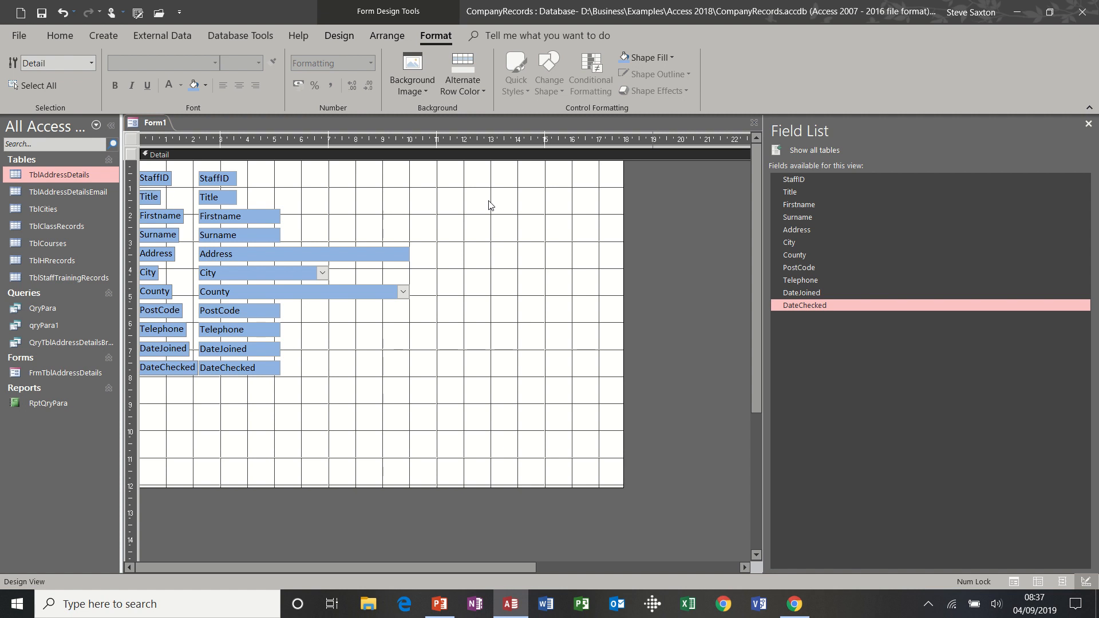
{"action": "left_click", "coordinate": [206, 86]}
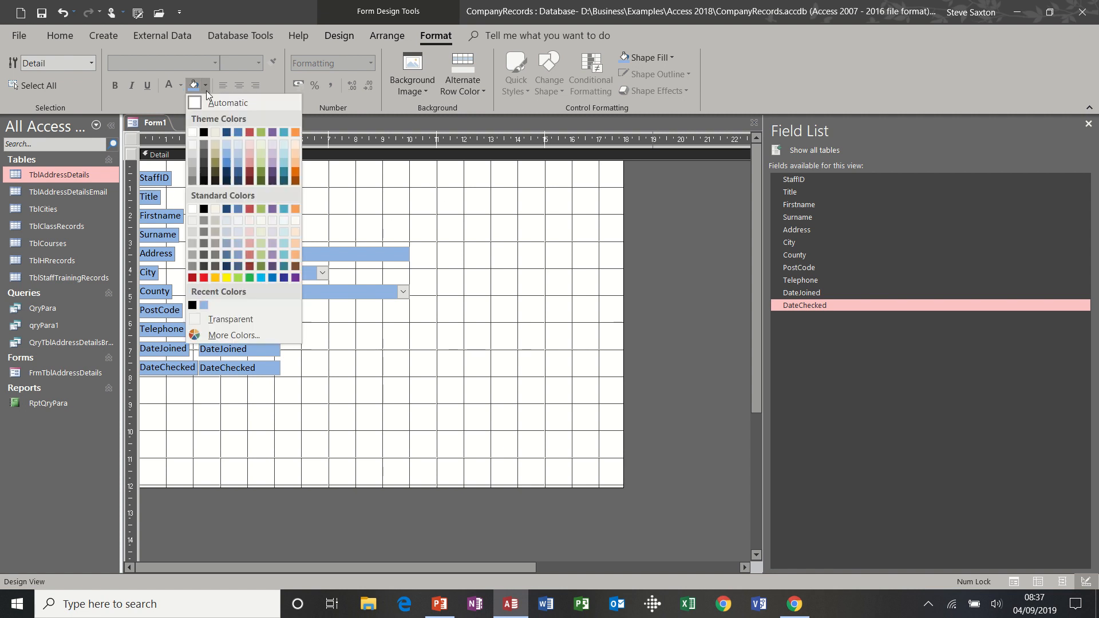
{"action": "left_click", "coordinate": [261, 156]}
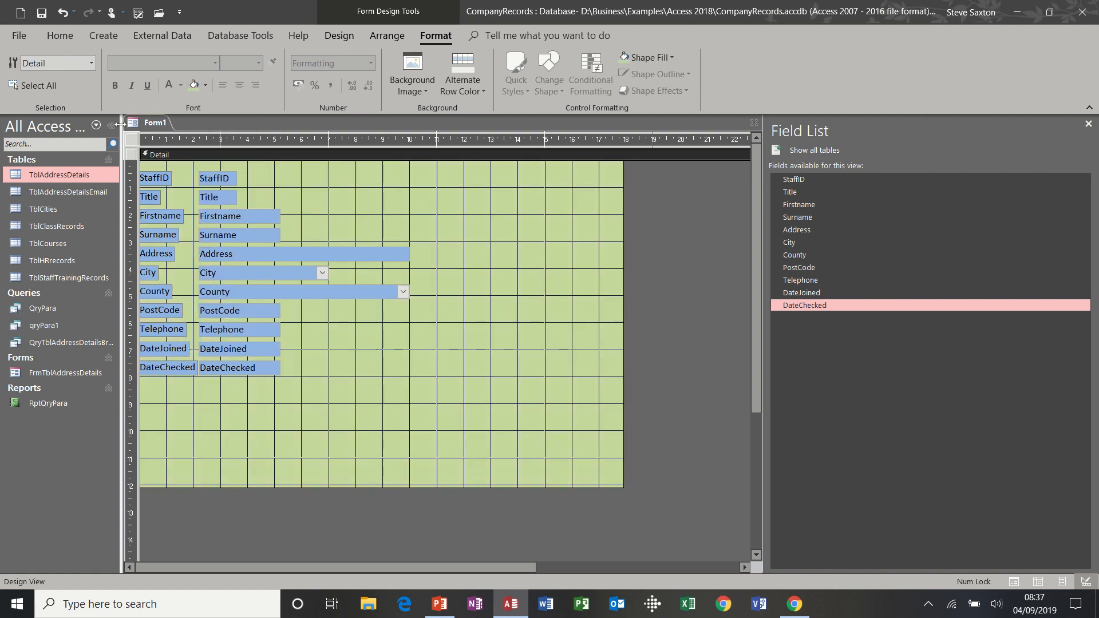
{"action": "left_click", "coordinate": [327, 41]}
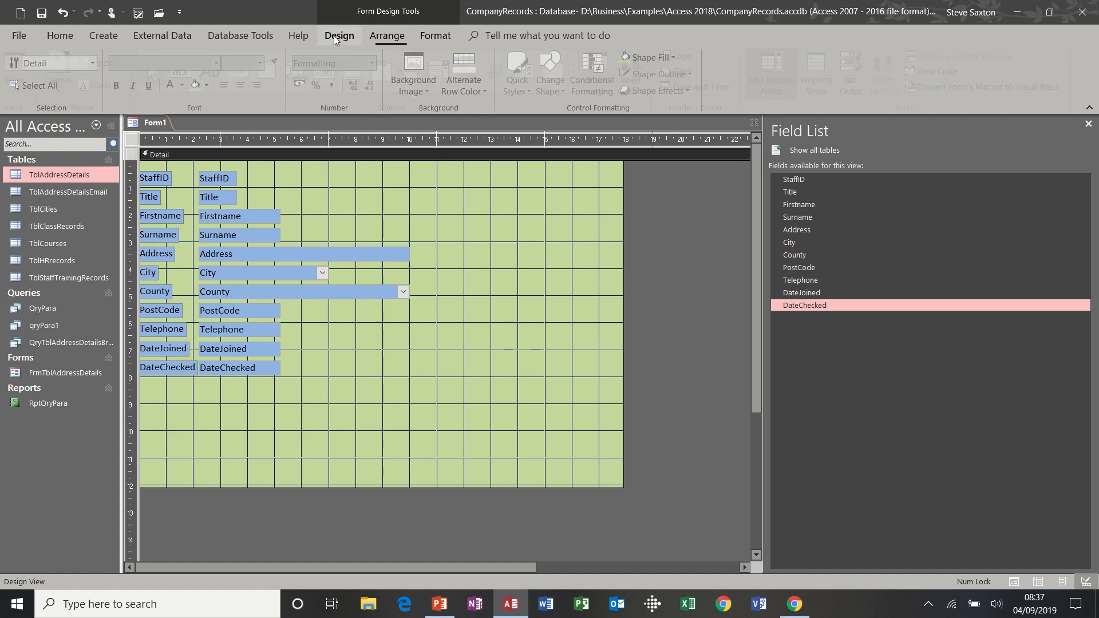
{"action": "left_click", "coordinate": [20, 64]}
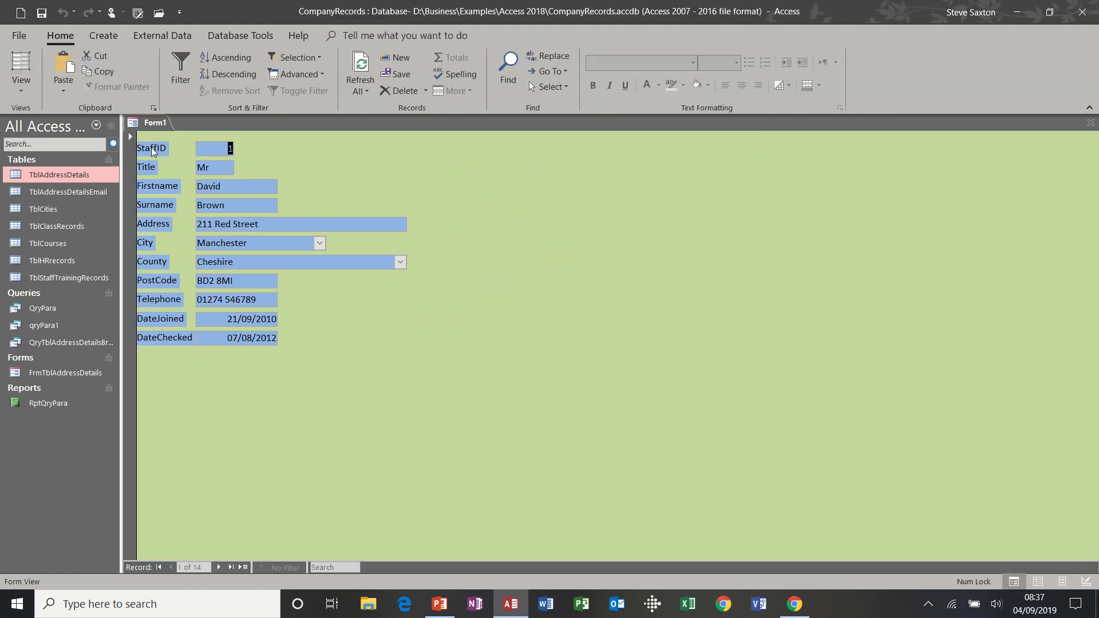
{"action": "left_click", "coordinate": [21, 87]}
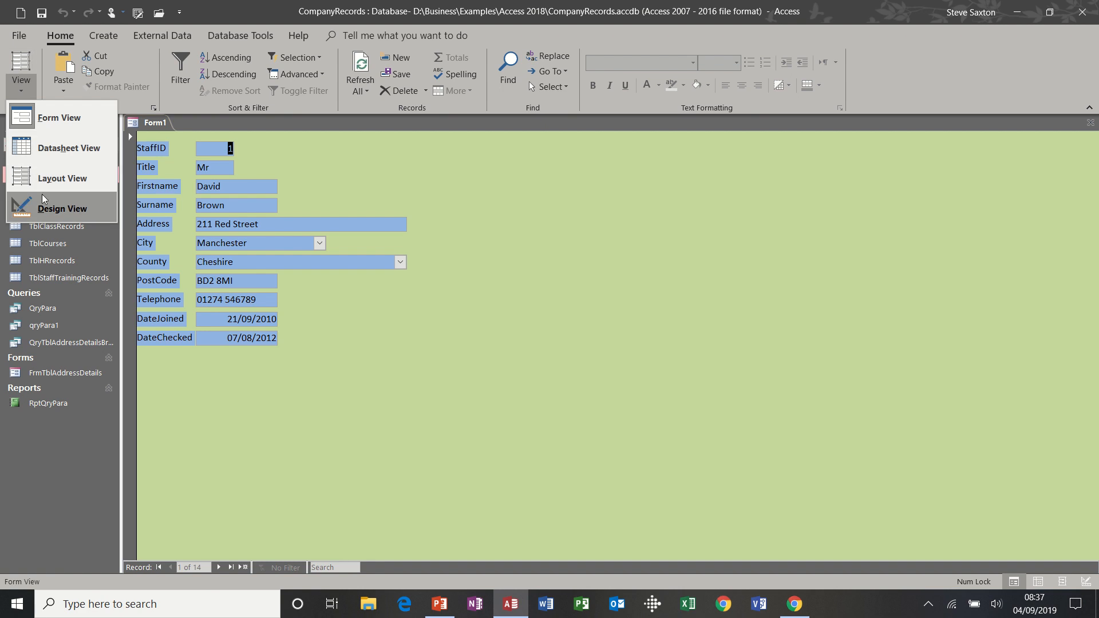
{"action": "left_click", "coordinate": [46, 208]}
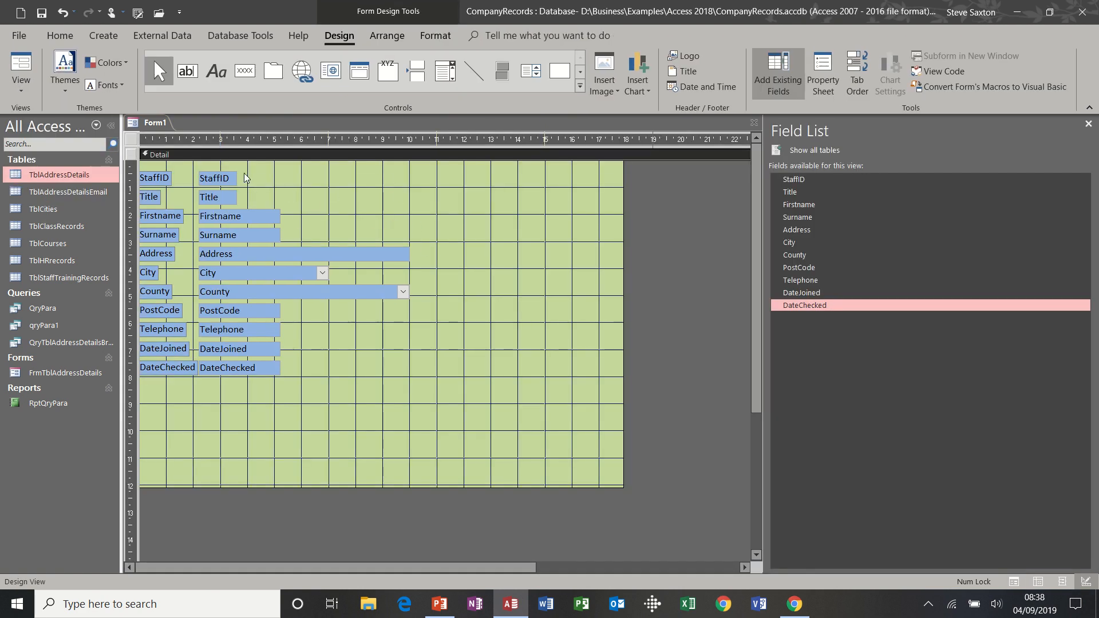
Move StaffID to the top of the form with its label stacked above its box
{"action": "left_click", "coordinate": [229, 175]}
{"action": "left_click", "coordinate": [230, 172]}
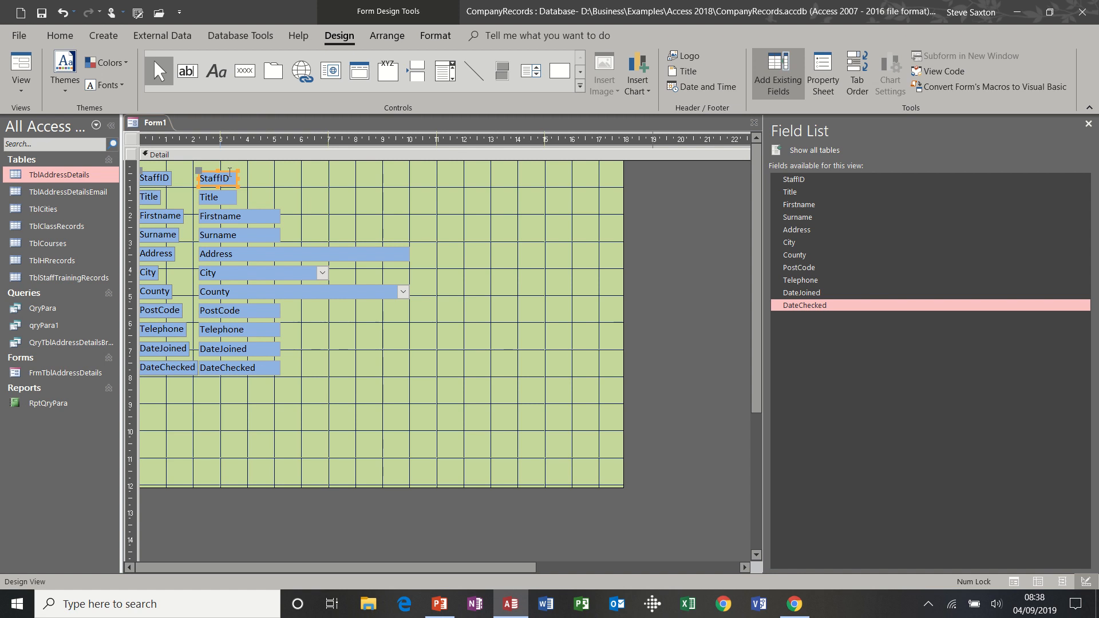
{"action": "left_click_drag", "start_coordinate": [228, 172], "coordinate": [467, 174]}
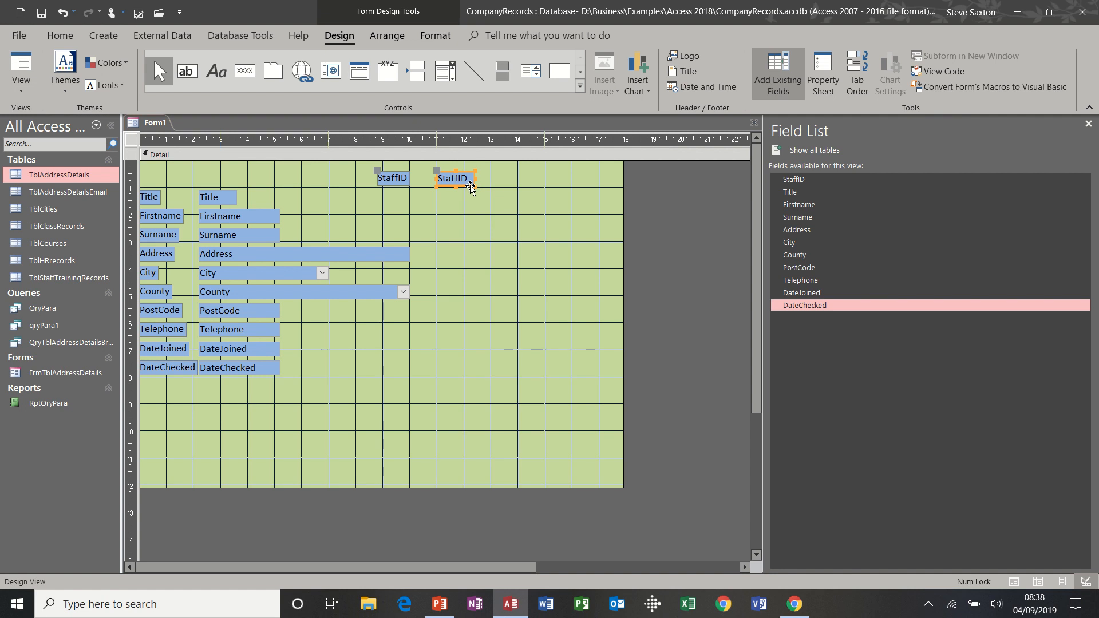
{"action": "left_click_drag", "start_coordinate": [468, 184], "coordinate": [473, 203]}
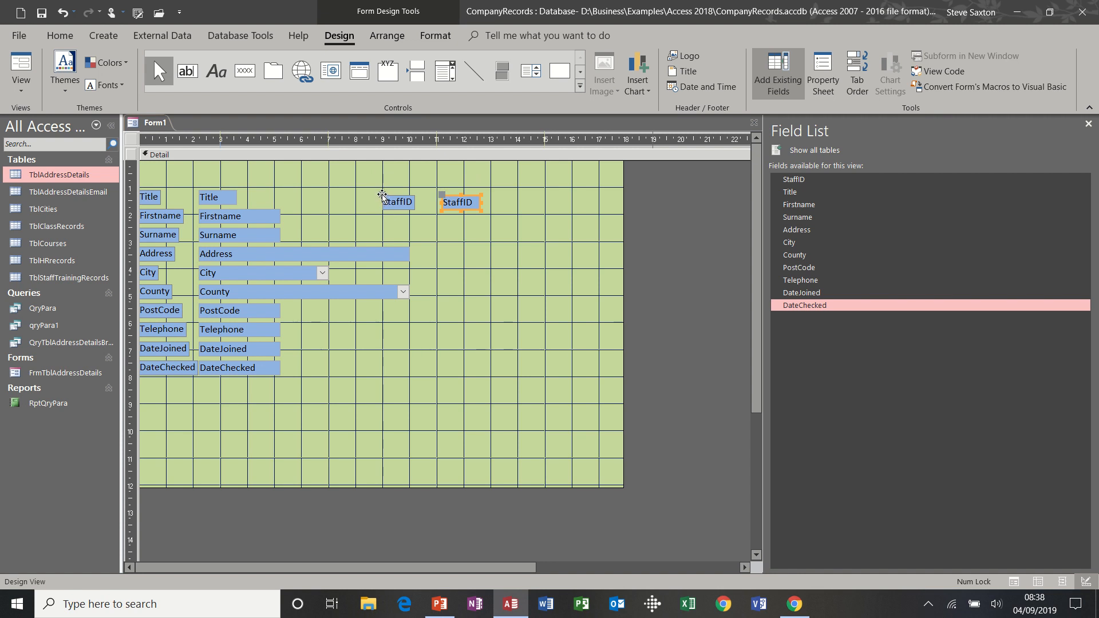
{"action": "left_click_drag", "start_coordinate": [381, 196], "coordinate": [441, 179]}
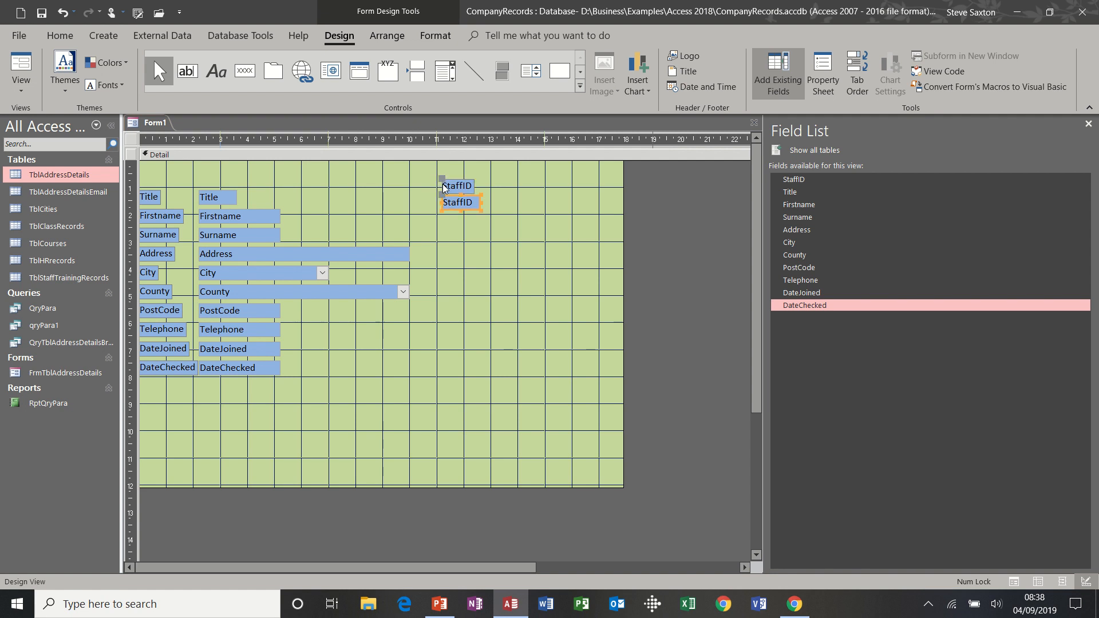
{"action": "left_click", "coordinate": [477, 230]}
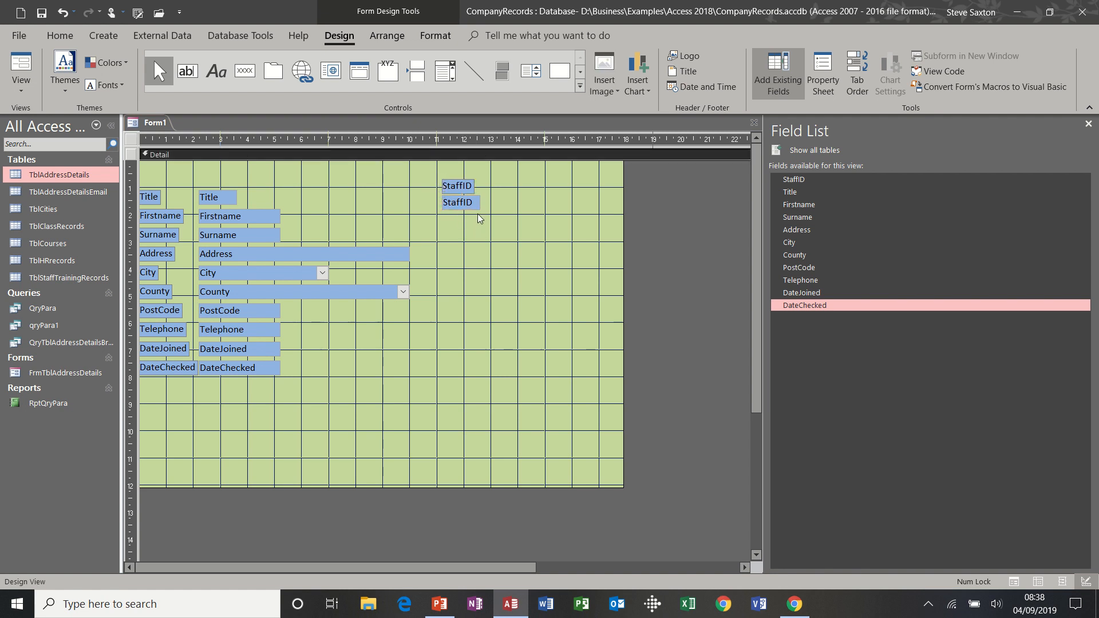
{"action": "left_click_drag", "start_coordinate": [474, 207], "coordinate": [361, 185]}
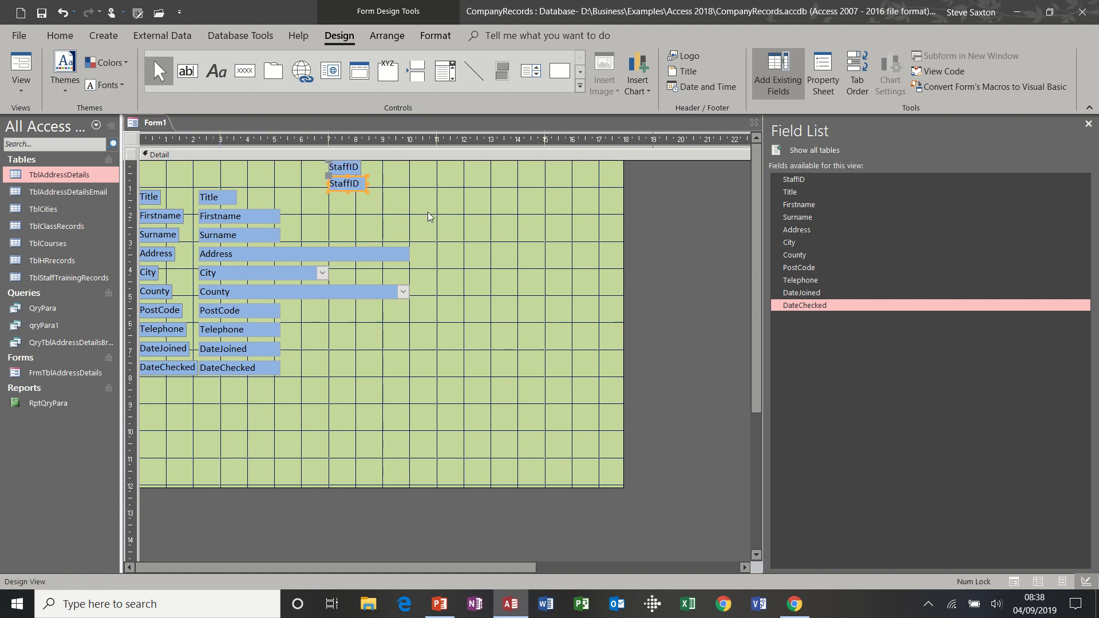
Stack the Title label above its box beside StaffID, then preview in Form View
{"action": "left_click", "coordinate": [221, 198]}
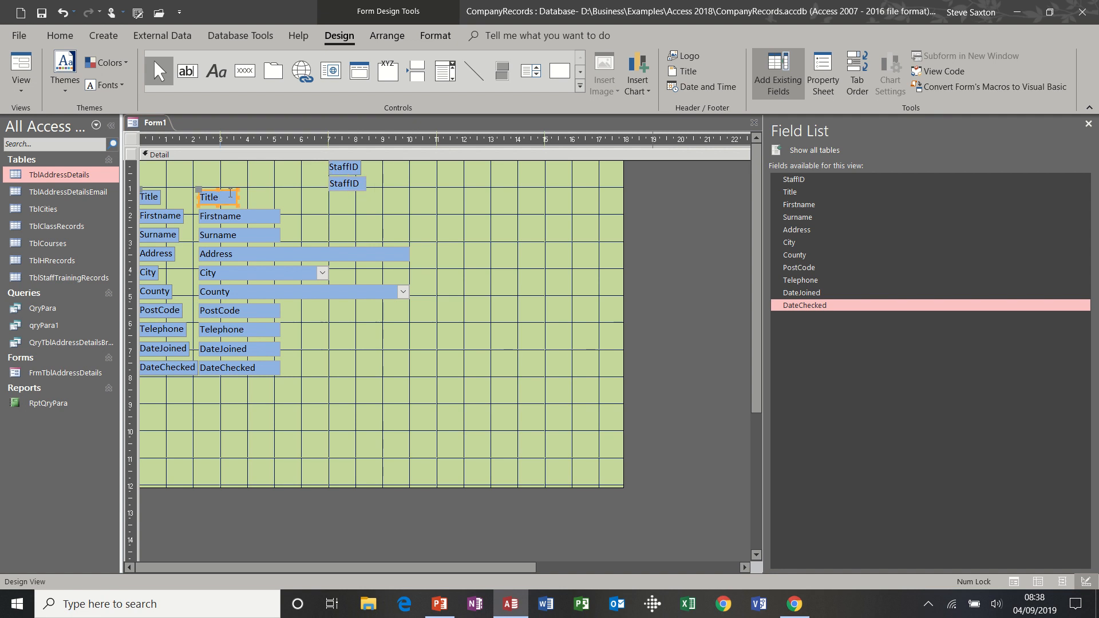
{"action": "left_click_drag", "start_coordinate": [230, 190], "coordinate": [471, 181]}
{"action": "left_click_drag", "start_coordinate": [379, 179], "coordinate": [443, 170]}
{"action": "left_click", "coordinate": [456, 213]}
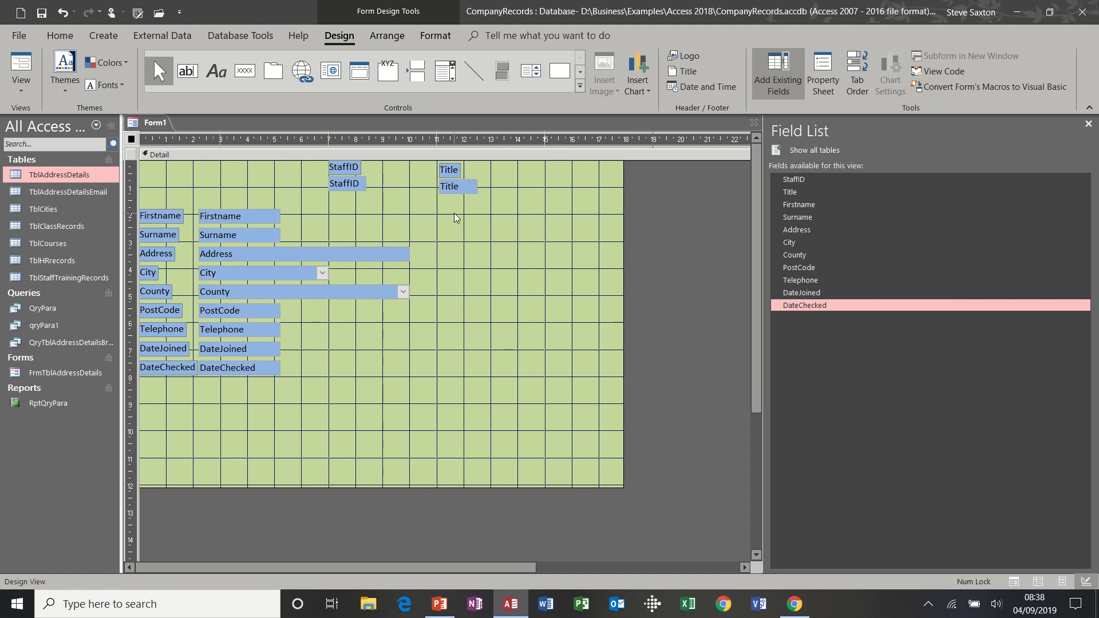
{"action": "left_click", "coordinate": [469, 189]}
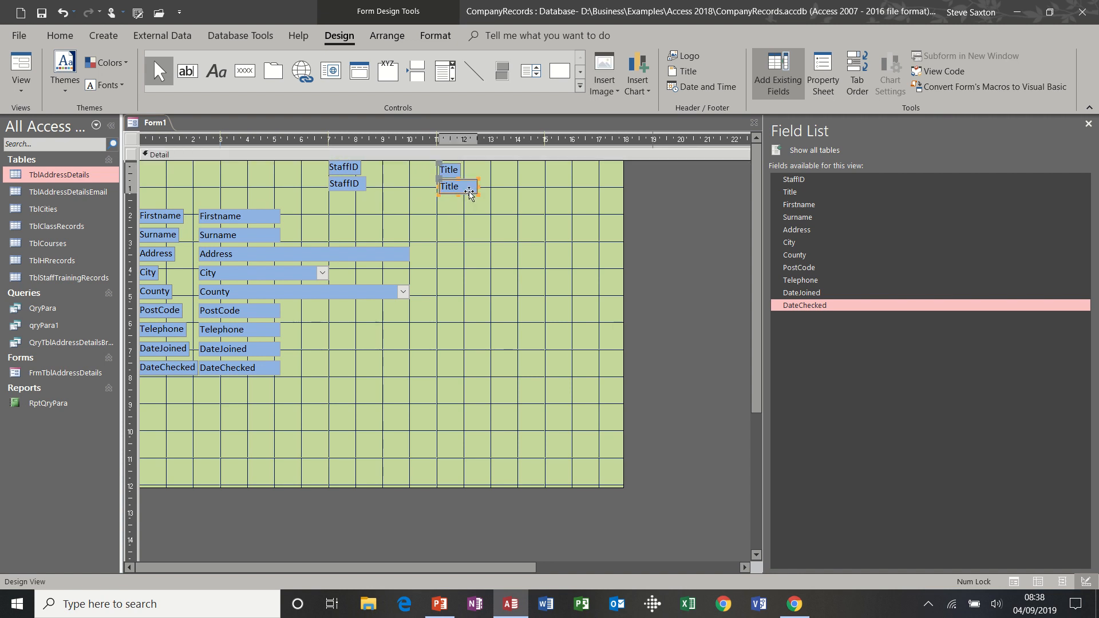
{"action": "left_click_drag", "start_coordinate": [470, 189], "coordinate": [401, 187]}
{"action": "left_click", "coordinate": [467, 204]}
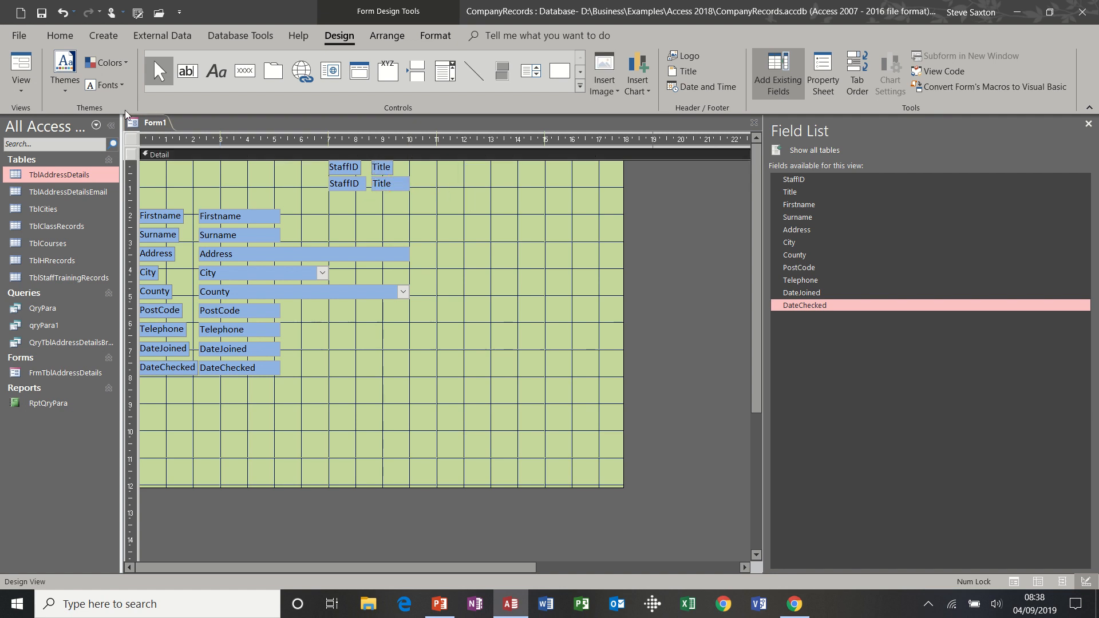
{"action": "left_click", "coordinate": [21, 63]}
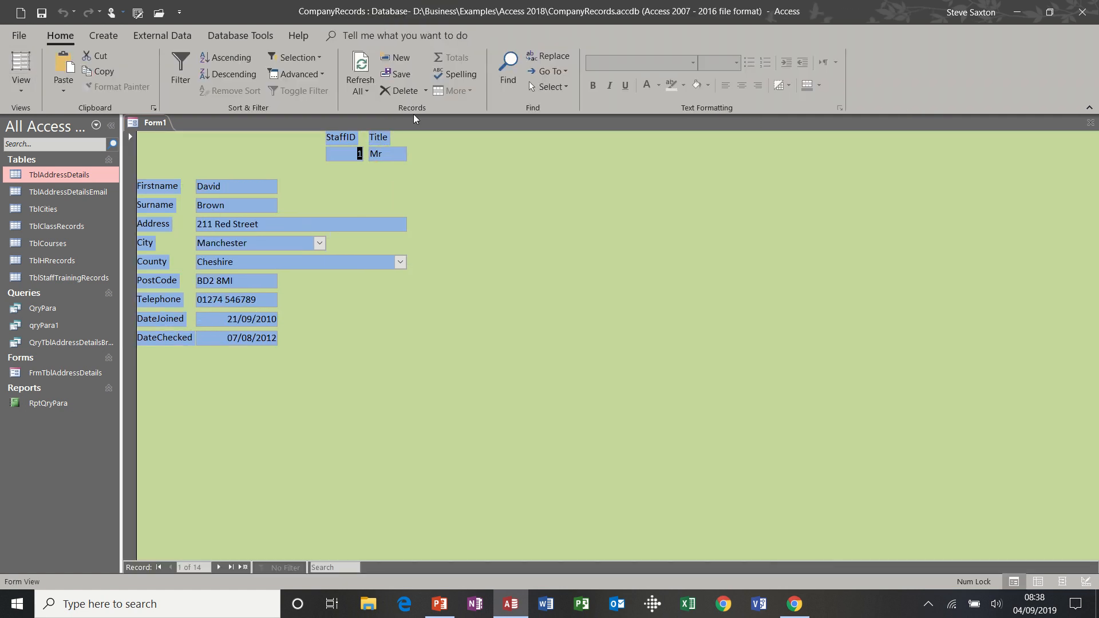
Switch Form1 back to Design View from the views list
{"action": "left_click", "coordinate": [21, 83]}
{"action": "left_click", "coordinate": [44, 207]}
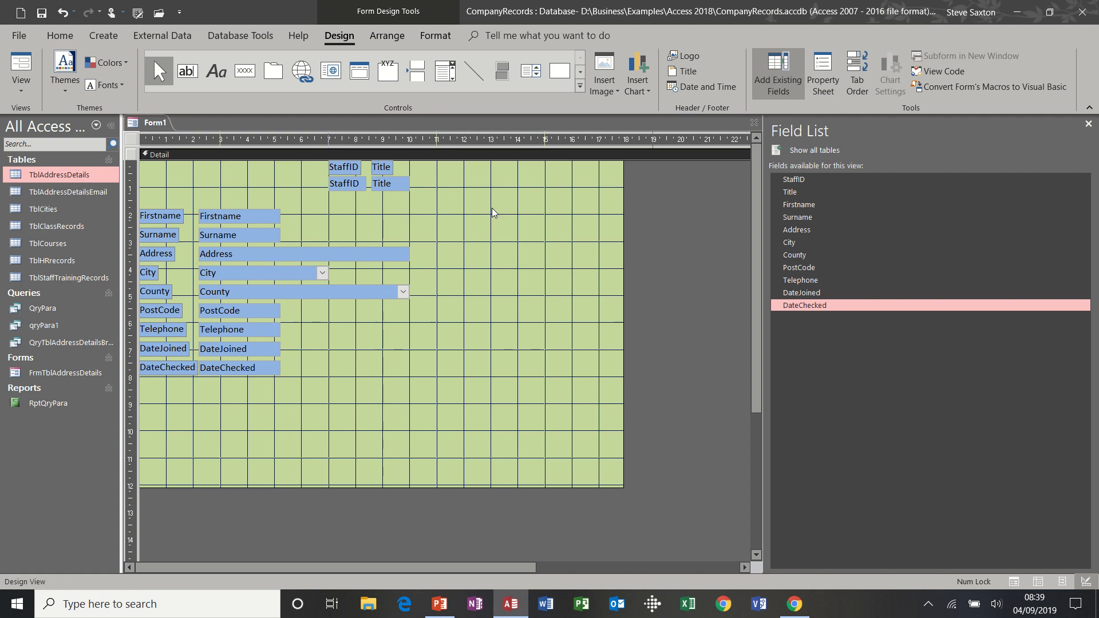
Add Form Header and Footer sections to the form from the Detail bar's shortcut menu
{"action": "right_click", "coordinate": [461, 155]}
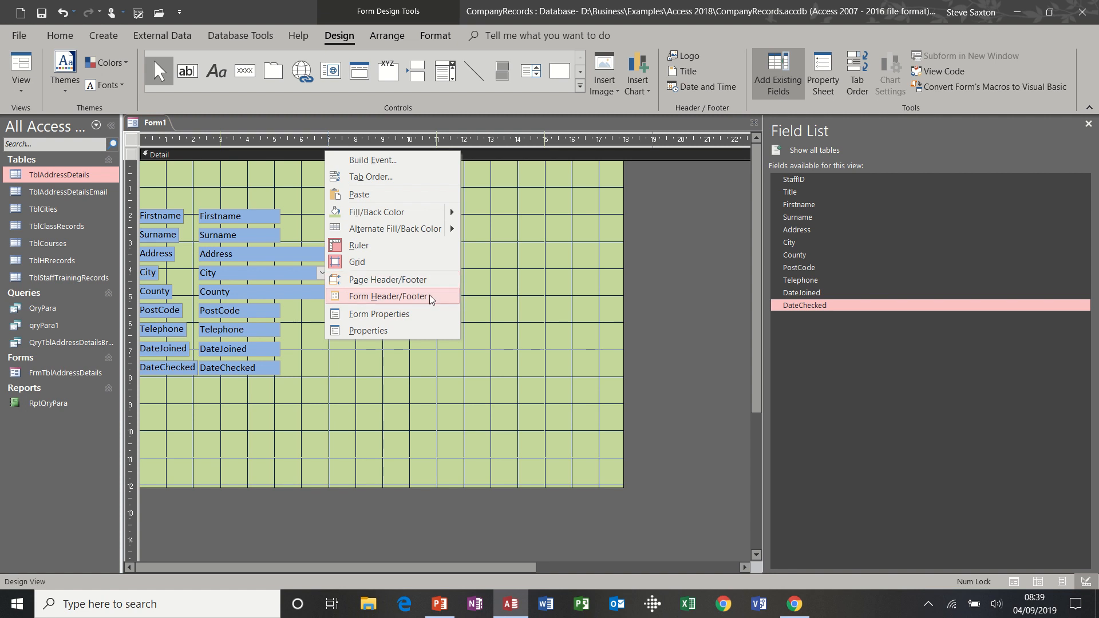
{"action": "left_click", "coordinate": [480, 256]}
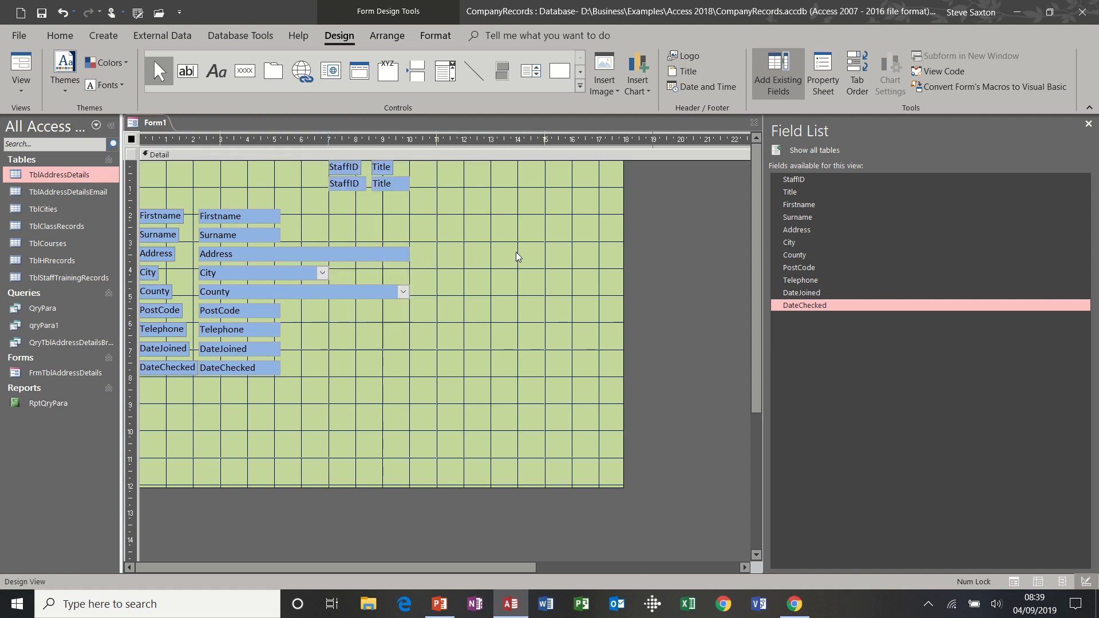
{"action": "right_click", "coordinate": [470, 158]}
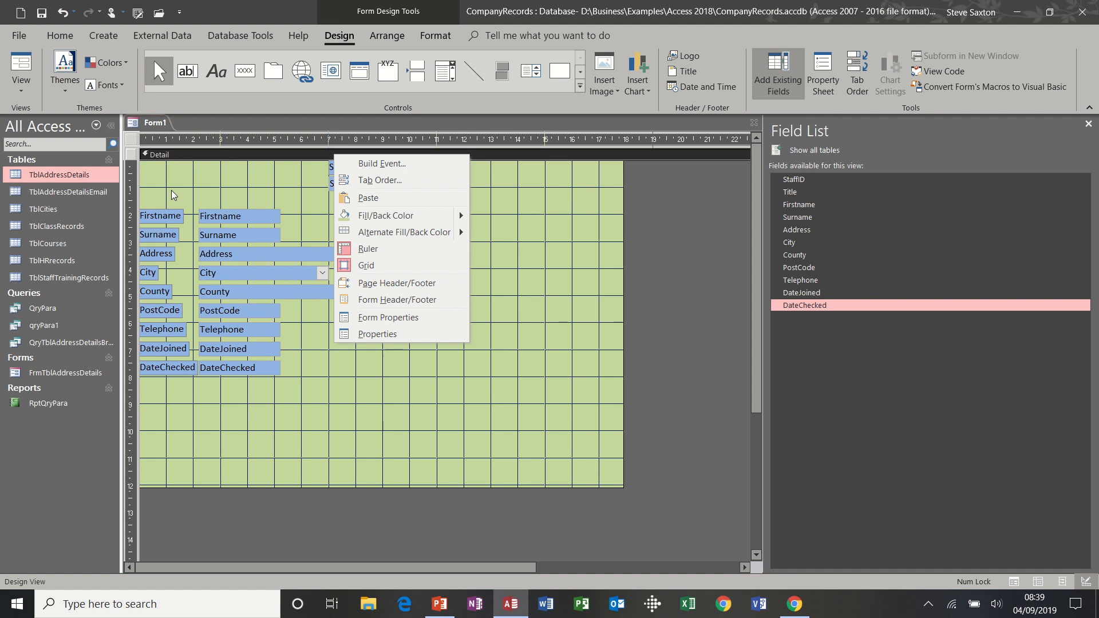
{"action": "left_click", "coordinate": [442, 305]}
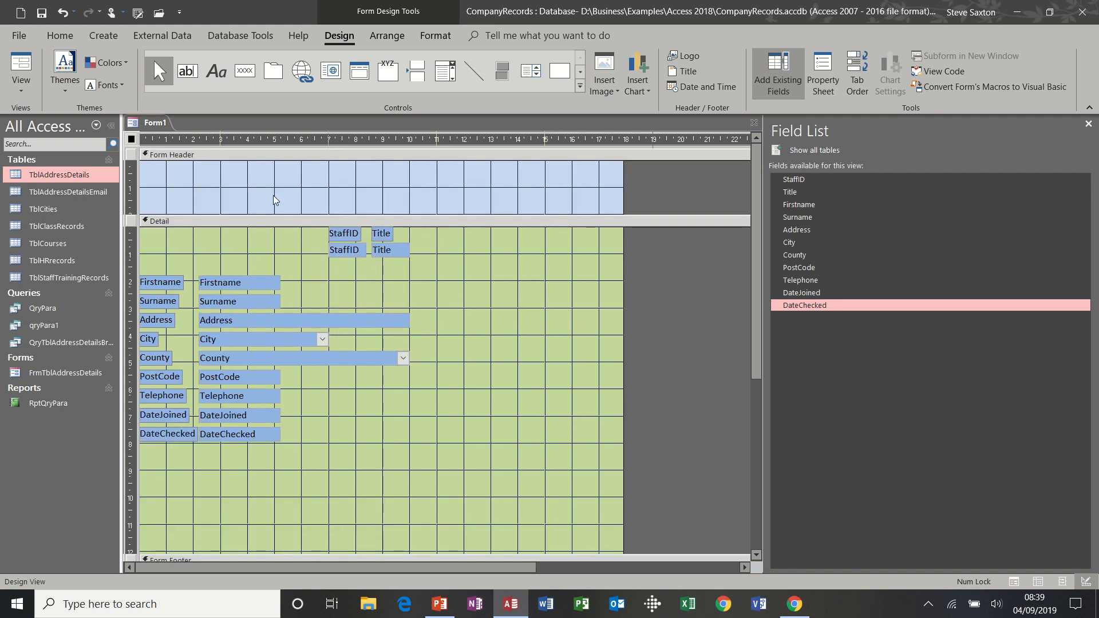
Fill the Form Header with the same light green as the detail area
{"action": "left_click", "coordinate": [278, 174]}
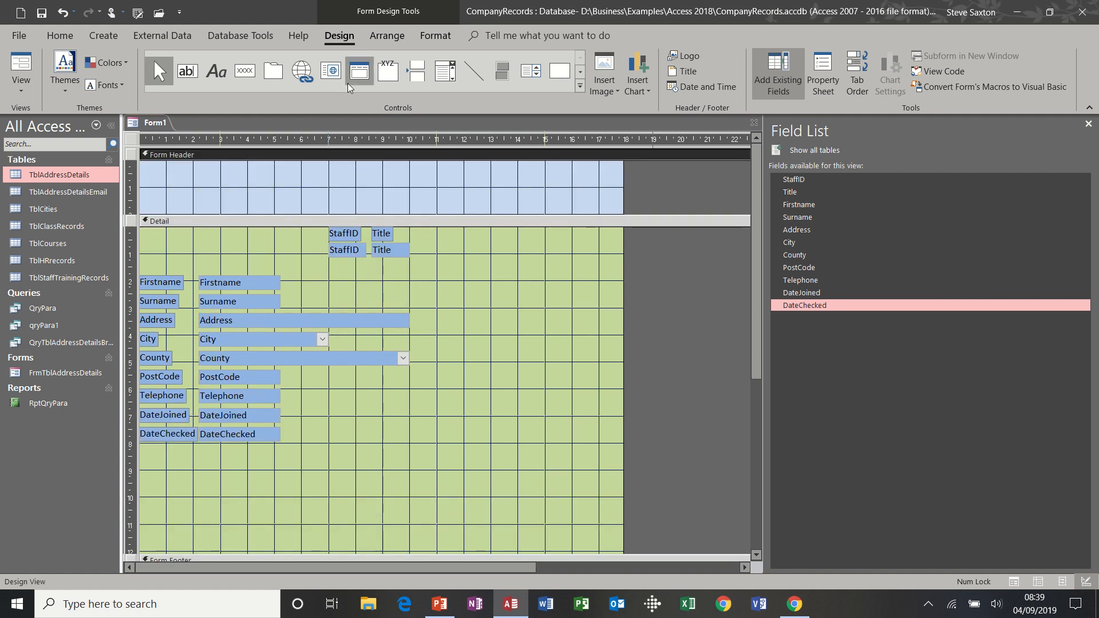
{"action": "left_click", "coordinate": [433, 36]}
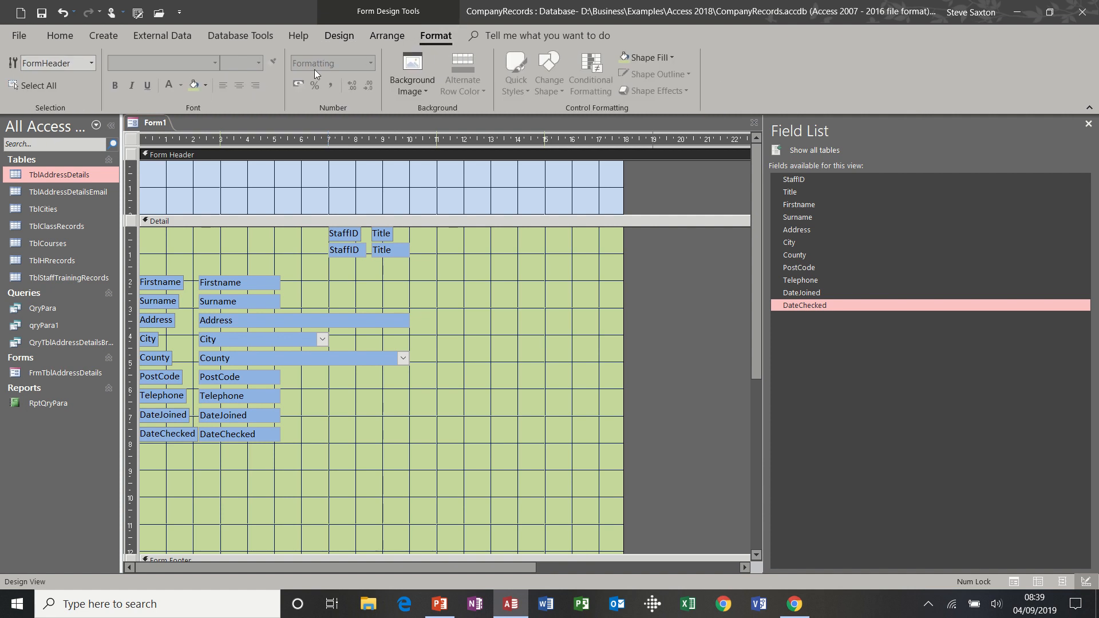
{"action": "left_click", "coordinate": [207, 89]}
{"action": "left_click", "coordinate": [197, 86]}
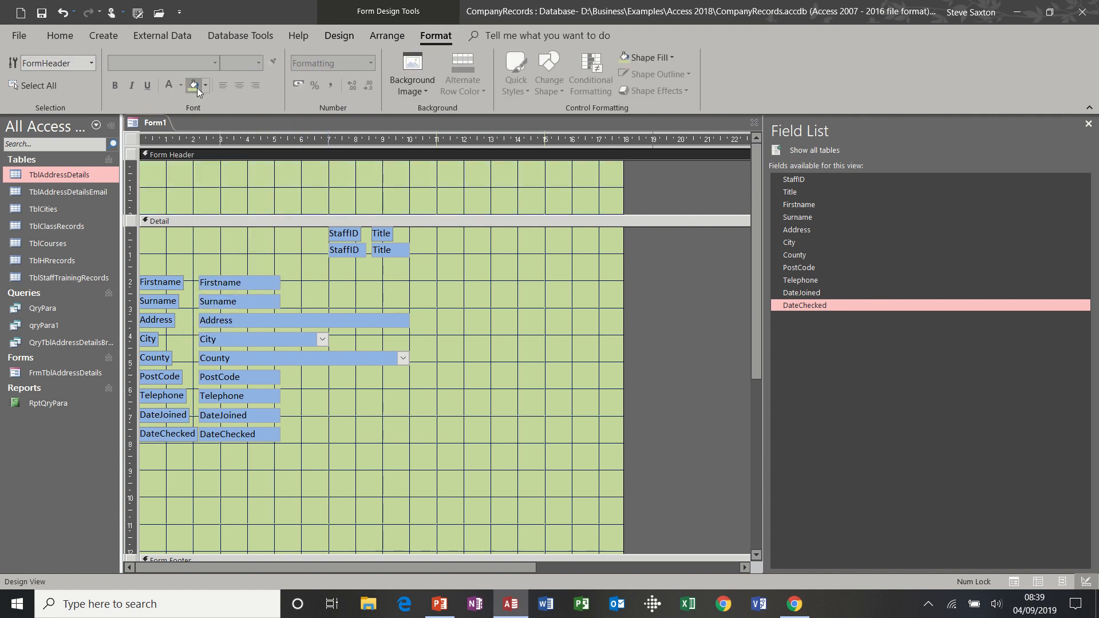
Draw a wide label across the Form Header reading 'Staff Details 2019'
{"action": "left_click", "coordinate": [342, 42]}
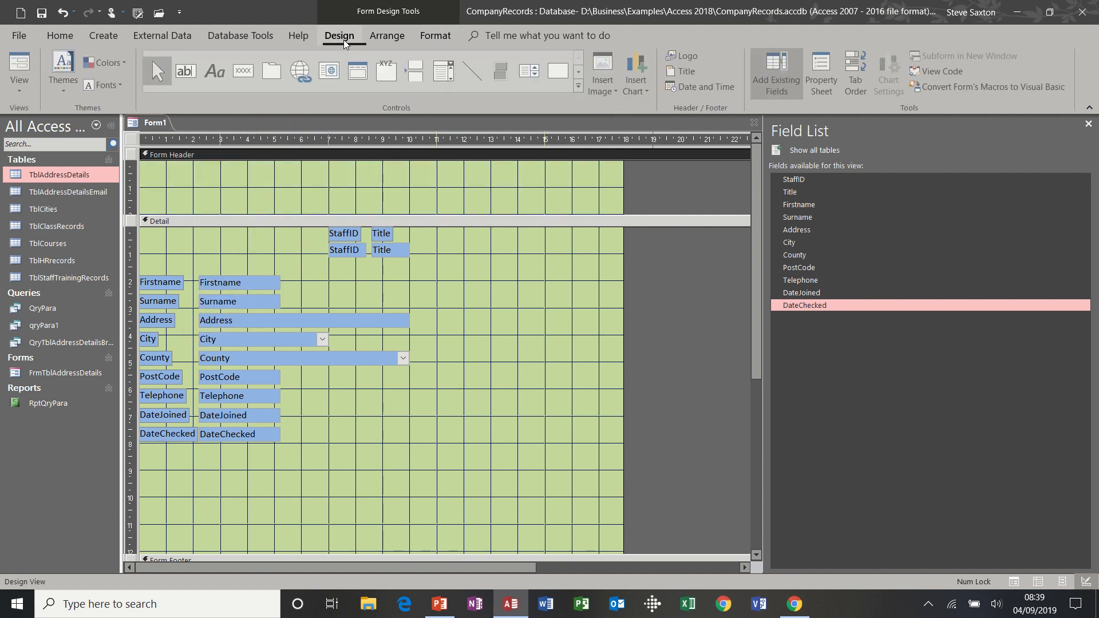
{"action": "left_click", "coordinate": [214, 72]}
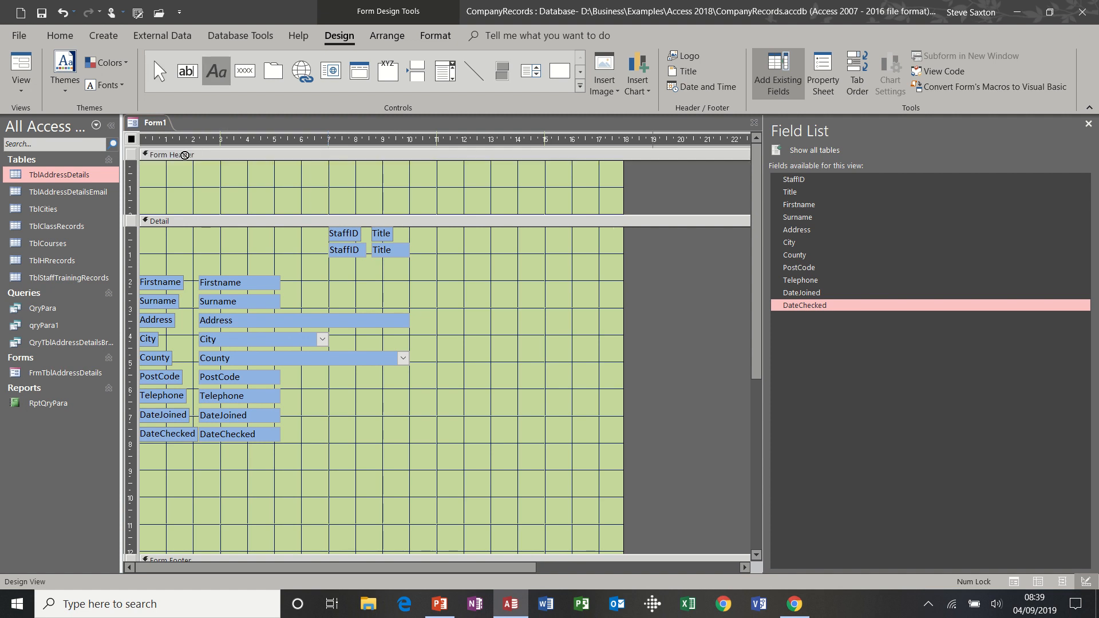
{"action": "left_click_drag", "start_coordinate": [167, 166], "coordinate": [515, 201]}
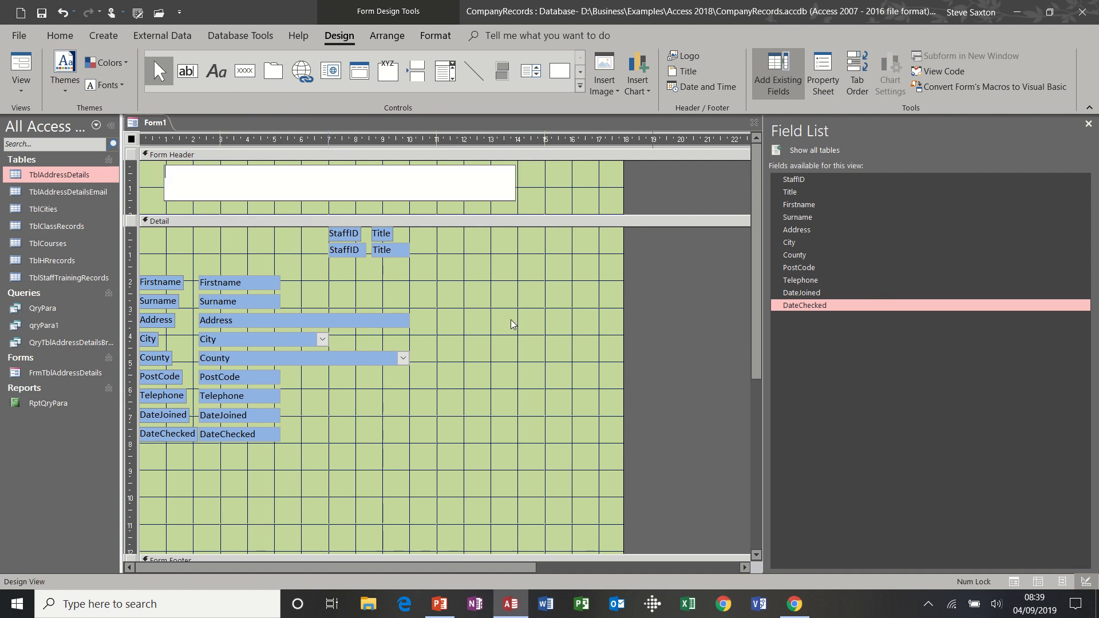
{"action": "type", "text": "Staff Details 2019"}
{"action": "left_click", "coordinate": [552, 197]}
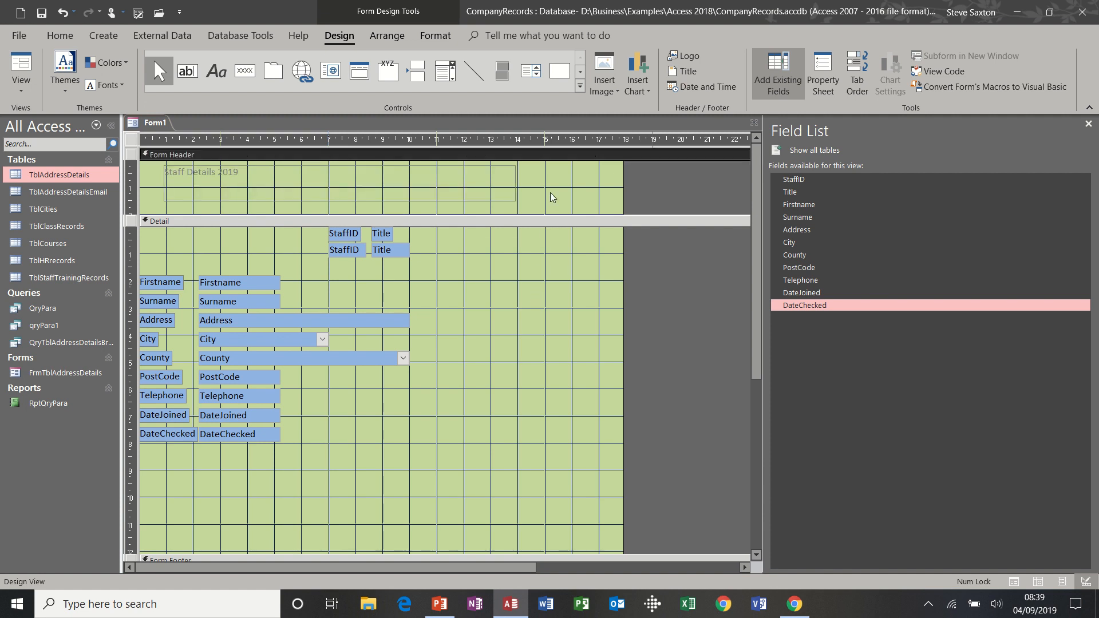
Format the title label as 20-point, centred, black text
{"action": "left_click", "coordinate": [401, 197]}
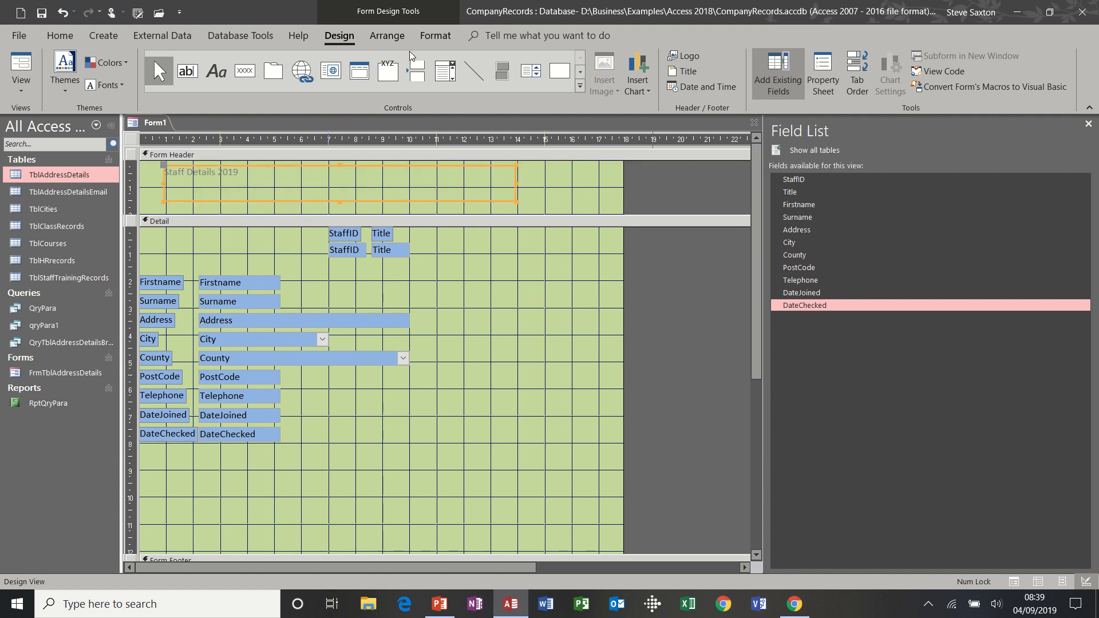
{"action": "left_click", "coordinate": [433, 36]}
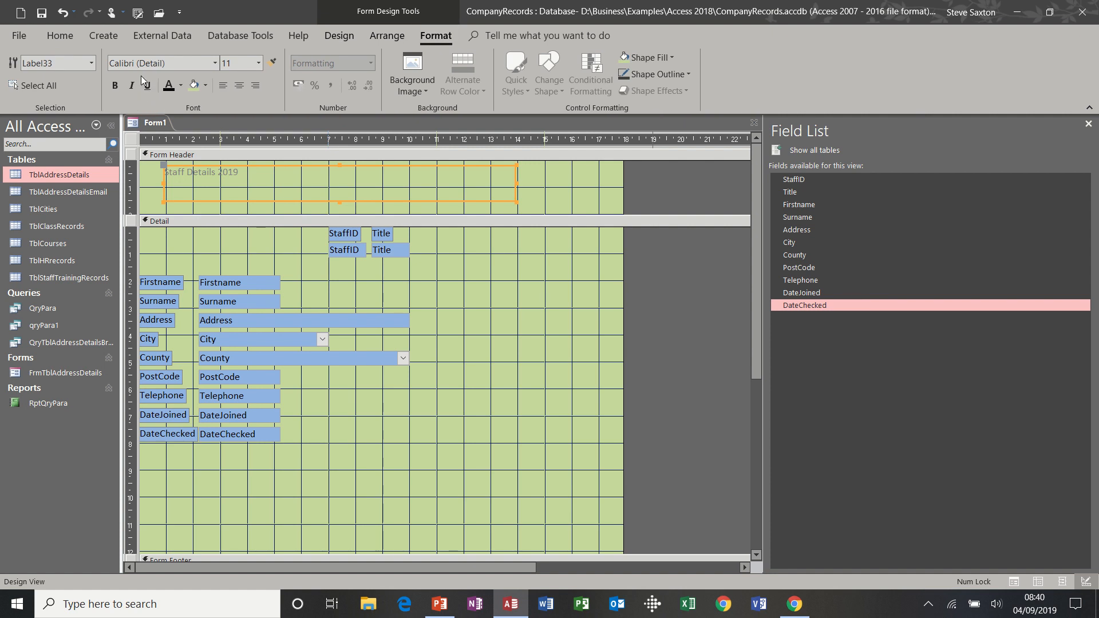
{"action": "left_click", "coordinate": [258, 64]}
{"action": "left_click", "coordinate": [230, 188]}
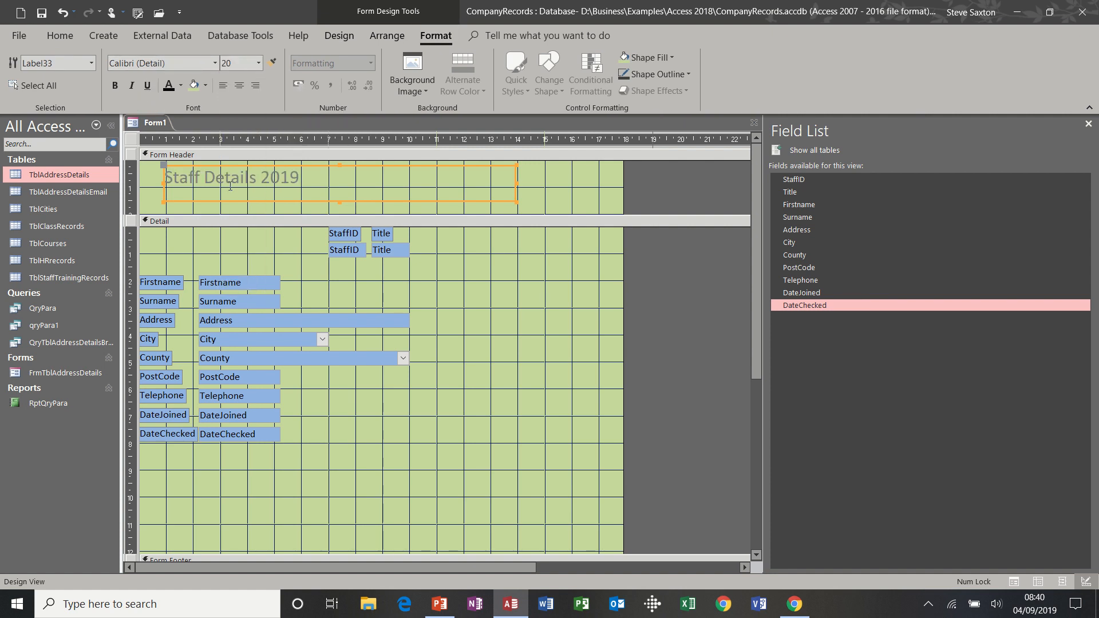
{"action": "left_click", "coordinate": [236, 88]}
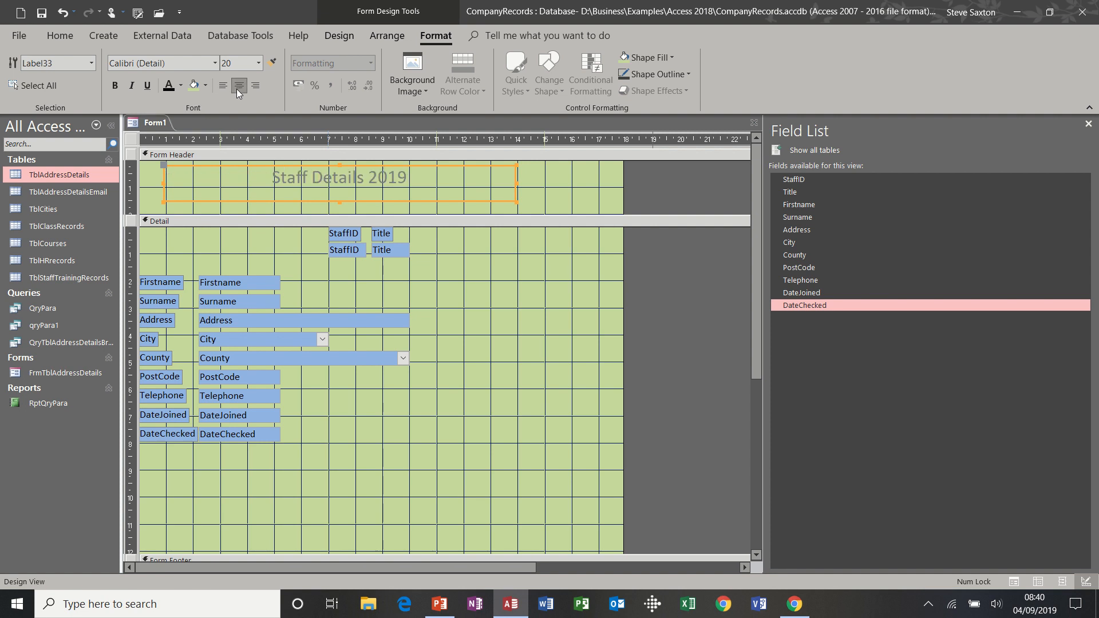
{"action": "left_click", "coordinate": [170, 87]}
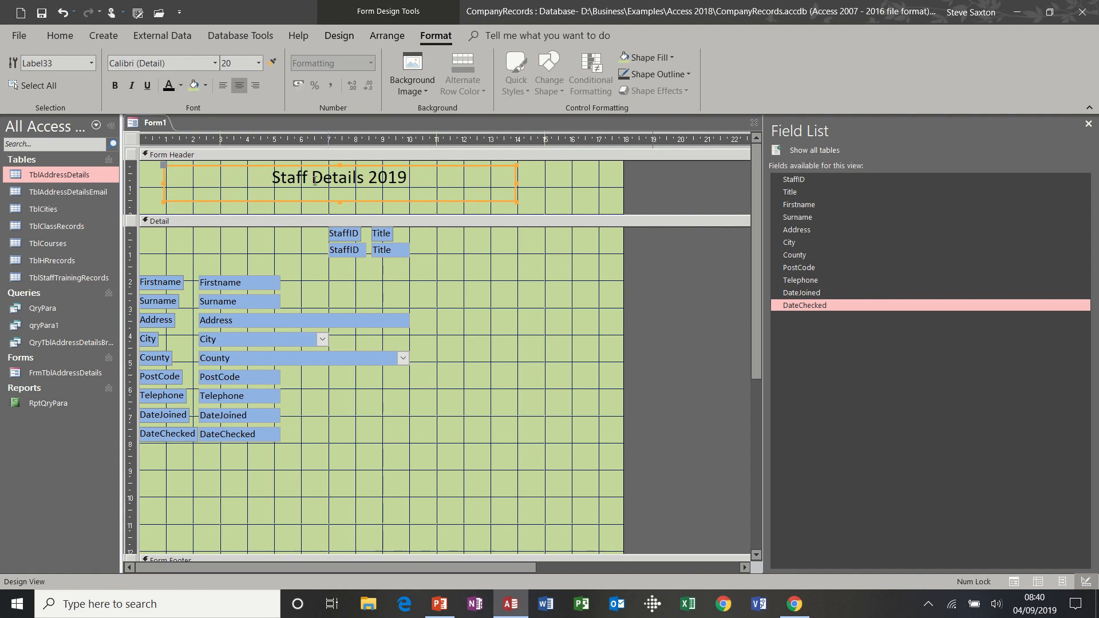
Narrow the title label to fit its text and move it to the header's middle
{"action": "left_click_drag", "start_coordinate": [461, 166], "coordinate": [449, 164]}
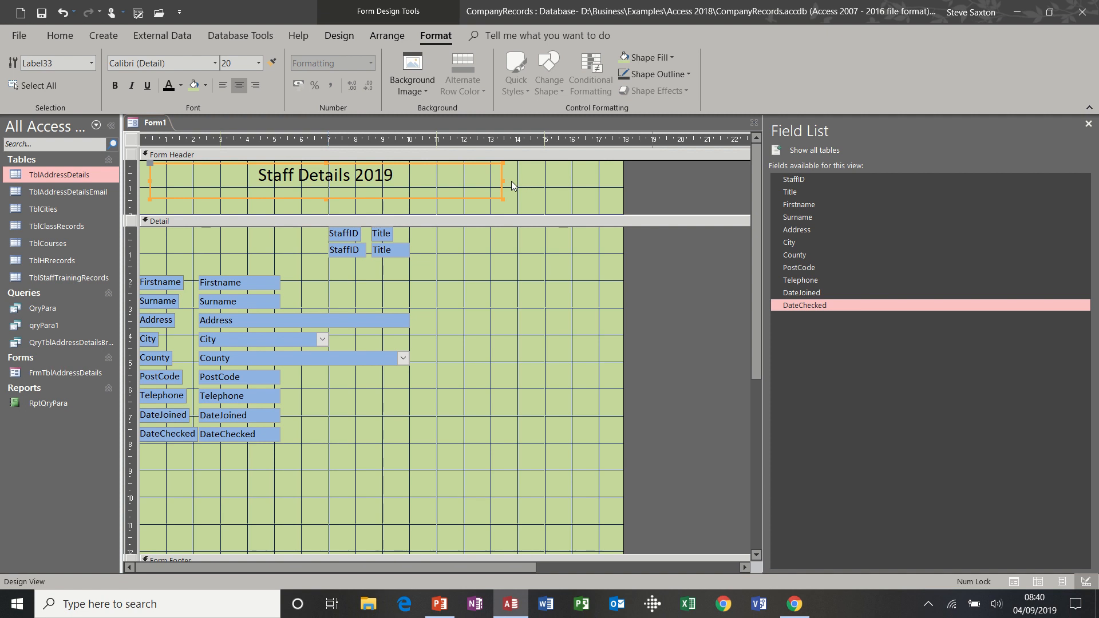
{"action": "left_click_drag", "start_coordinate": [501, 181], "coordinate": [358, 179]}
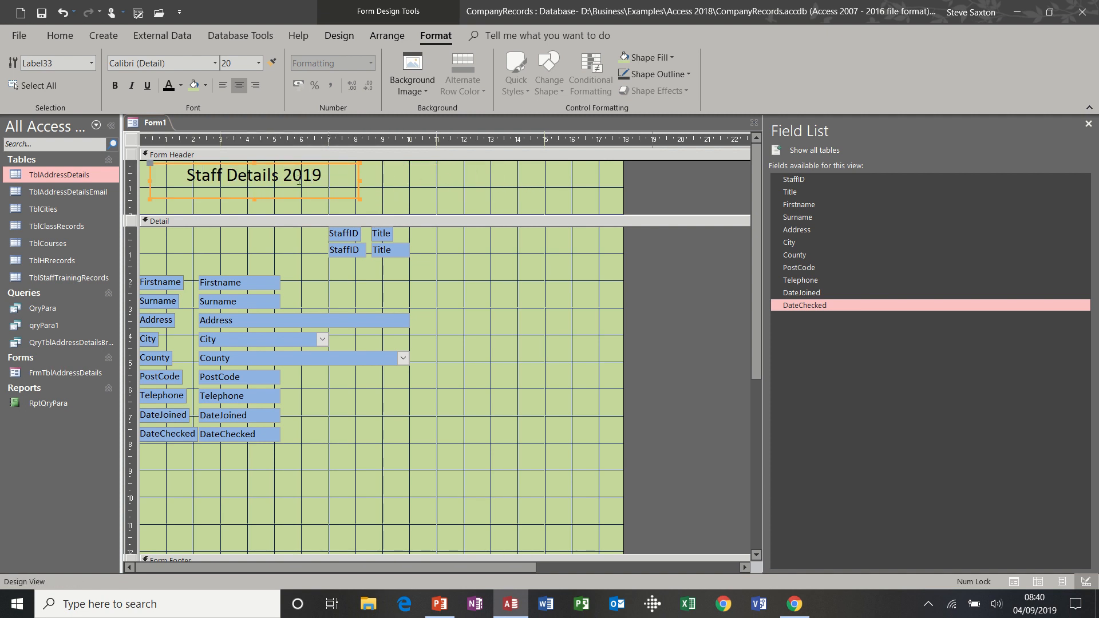
{"action": "left_click_drag", "start_coordinate": [293, 200], "coordinate": [412, 204]}
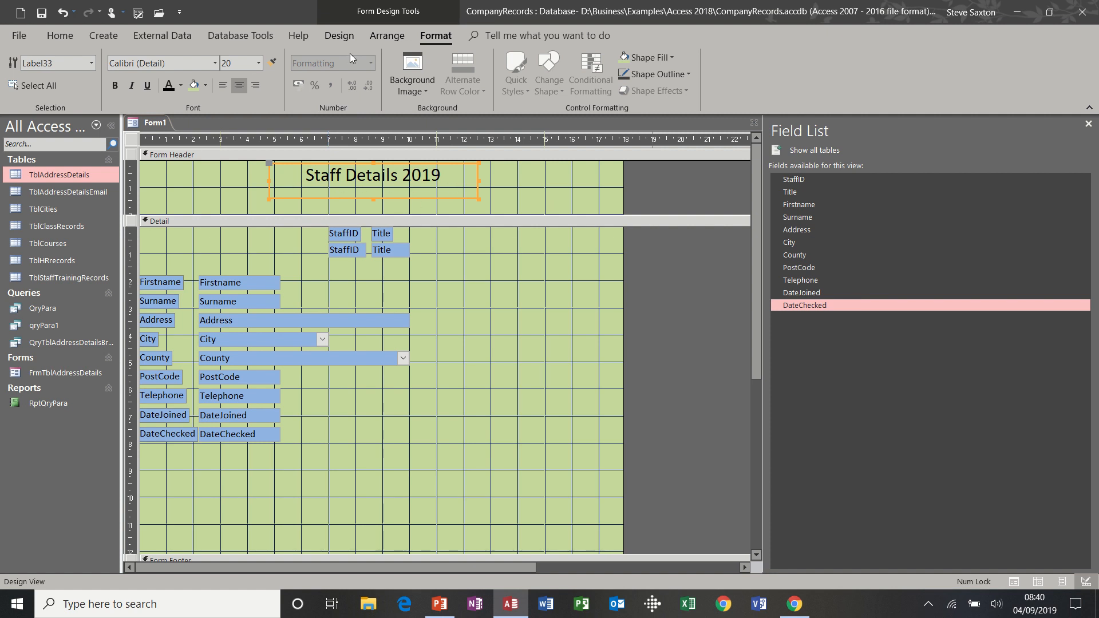
{"action": "left_click", "coordinate": [340, 36]}
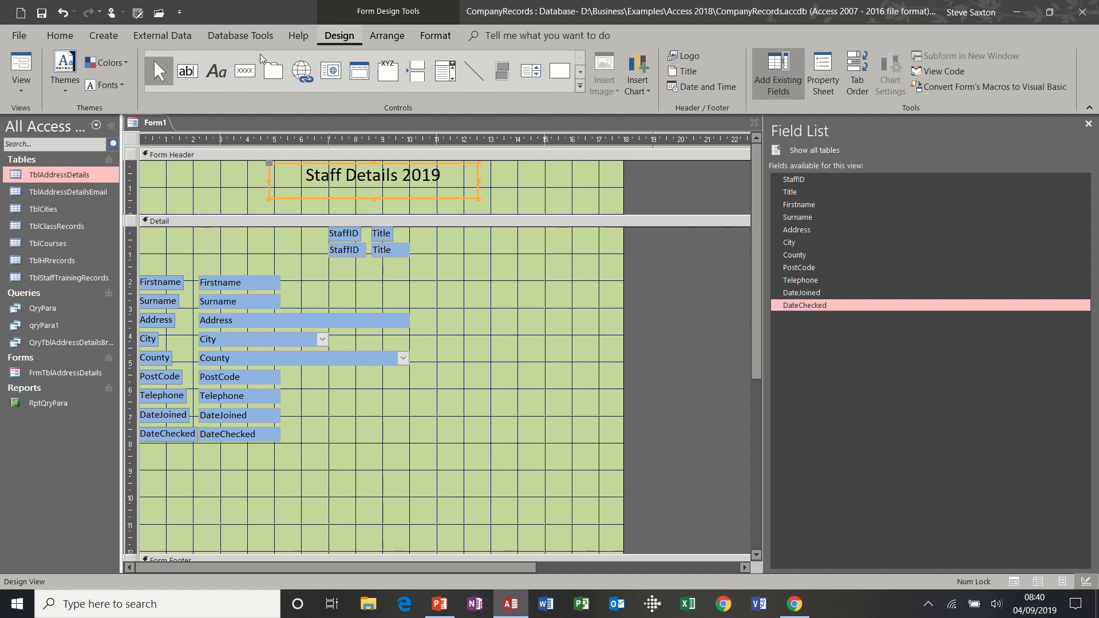
{"action": "left_click", "coordinate": [21, 64]}
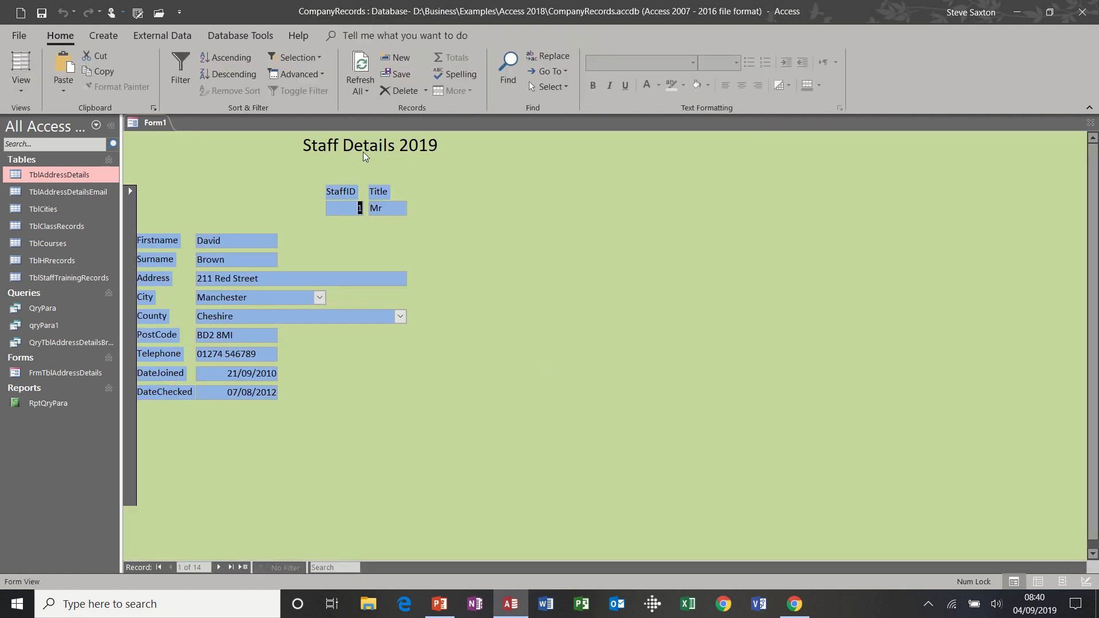
{"action": "left_click", "coordinate": [24, 86]}
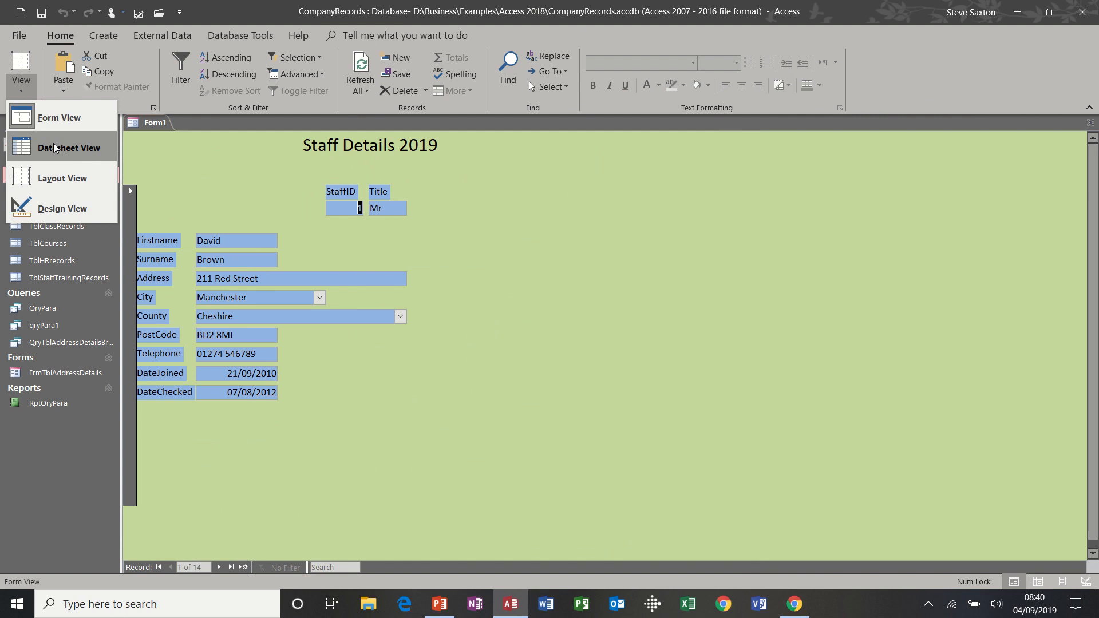
{"action": "left_click", "coordinate": [56, 205]}
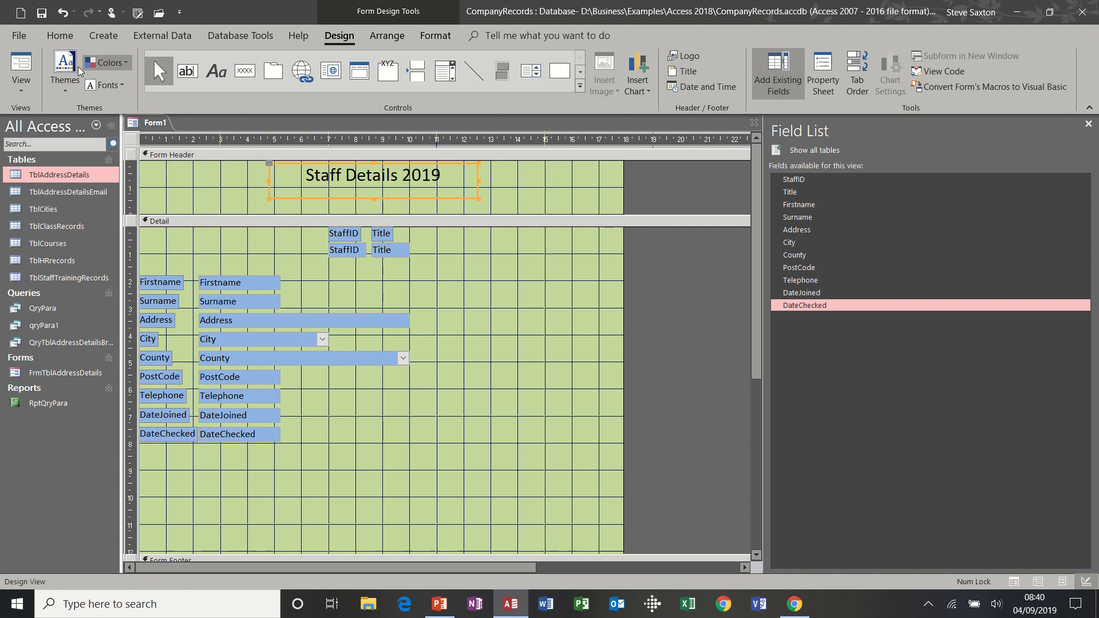
{"action": "left_click", "coordinate": [26, 90]}
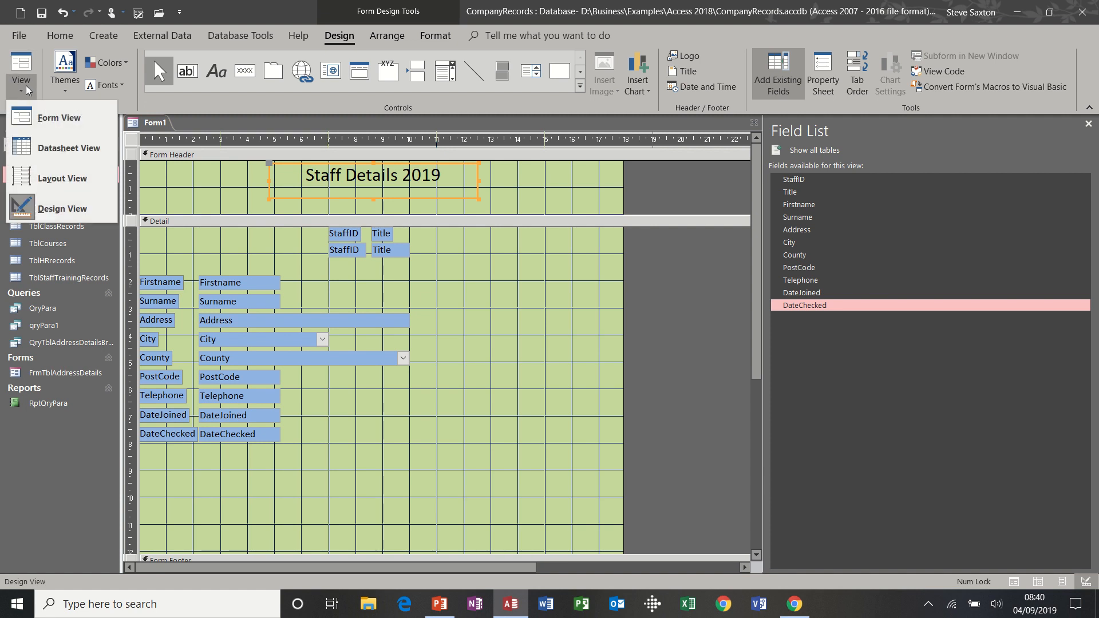
{"action": "left_click", "coordinate": [38, 119]}
{"action": "left_click", "coordinate": [21, 90]}
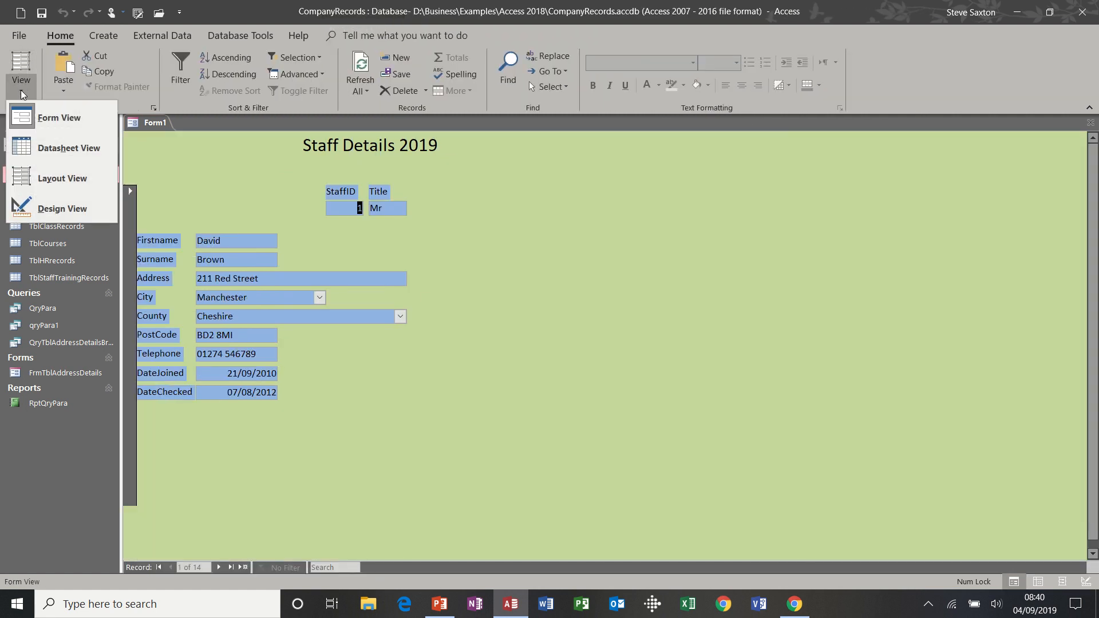
{"action": "left_click", "coordinate": [38, 201]}
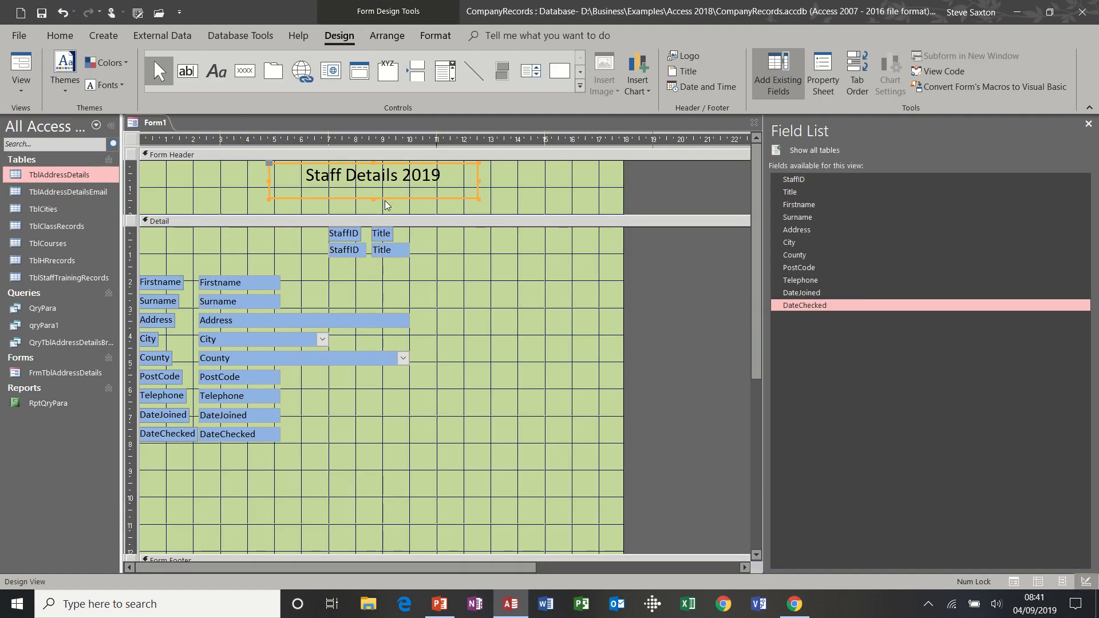
Add a Page Header section holding a label reading 'IT's Easy Training'
{"action": "right_click", "coordinate": [421, 222]}
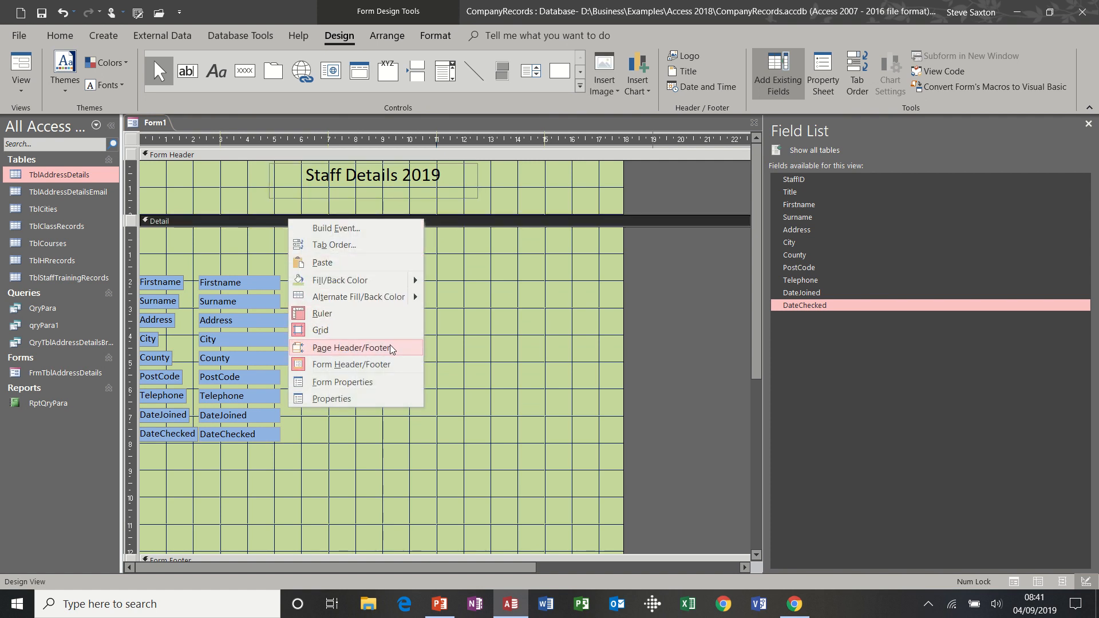
{"action": "left_click", "coordinate": [391, 349]}
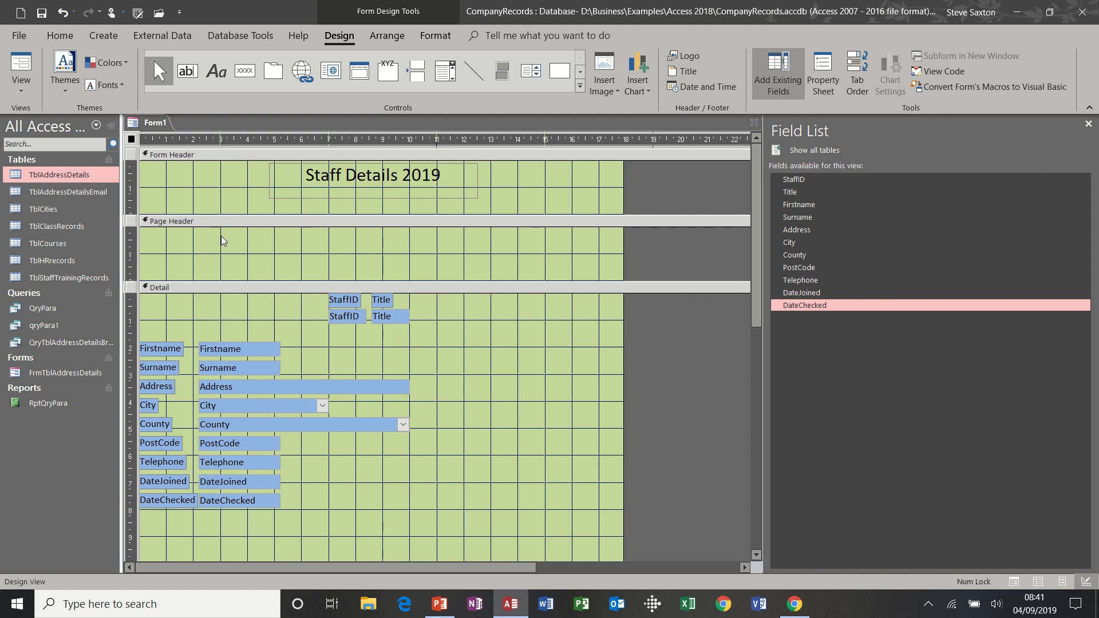
{"action": "left_click", "coordinate": [218, 73]}
{"action": "left_click_drag", "start_coordinate": [266, 235], "coordinate": [484, 272]}
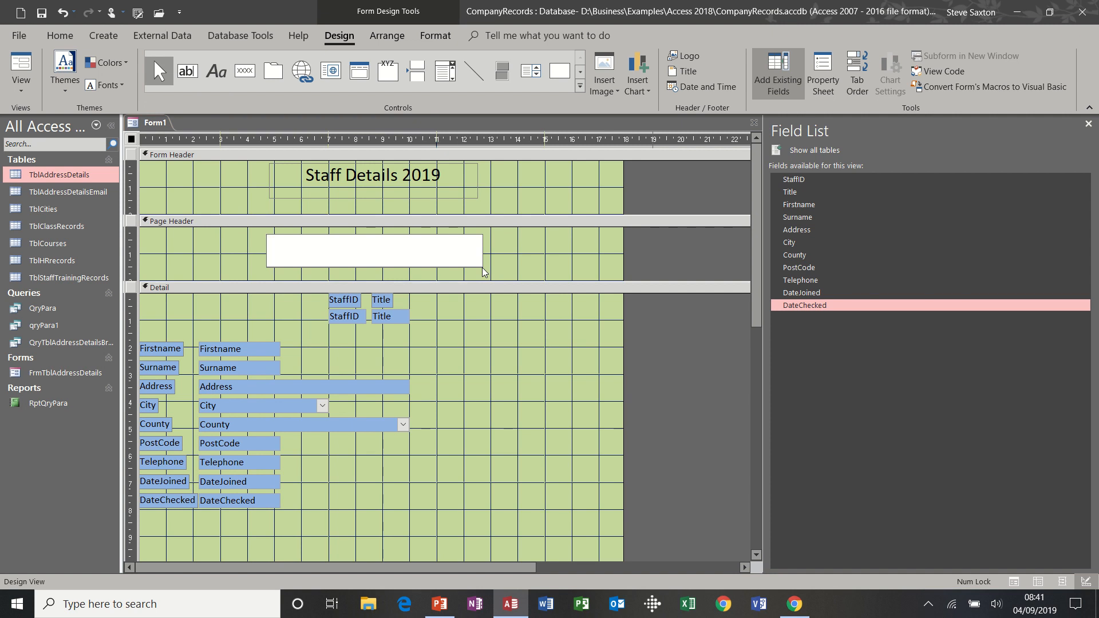
{"action": "type", "text": "IT's Easy Training"}
{"action": "left_click", "coordinate": [504, 255]}
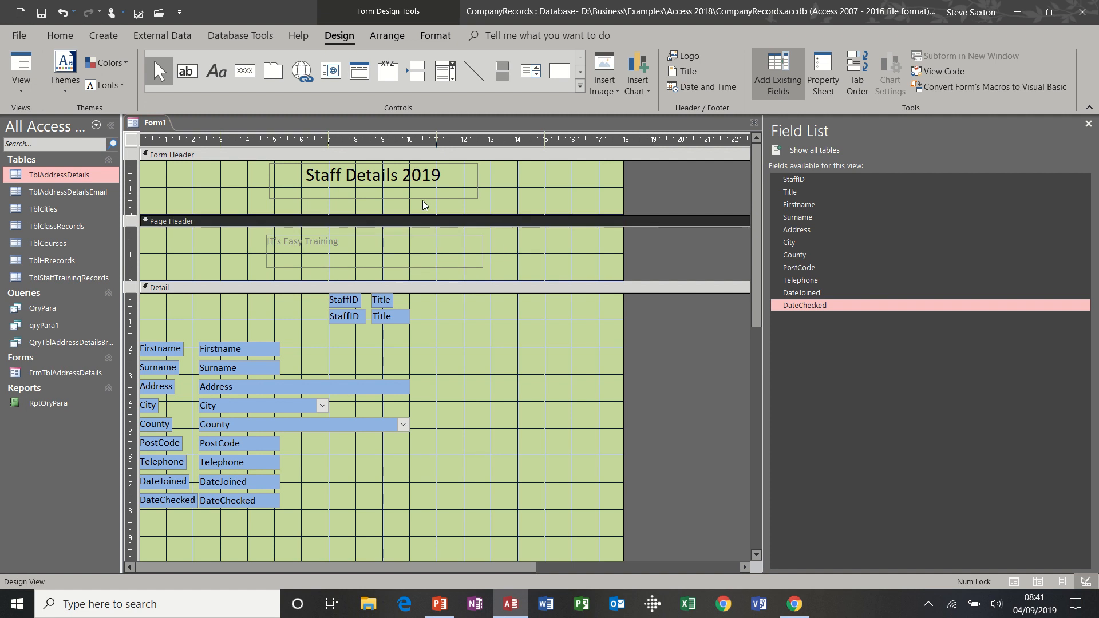
{"action": "left_click", "coordinate": [387, 199]}
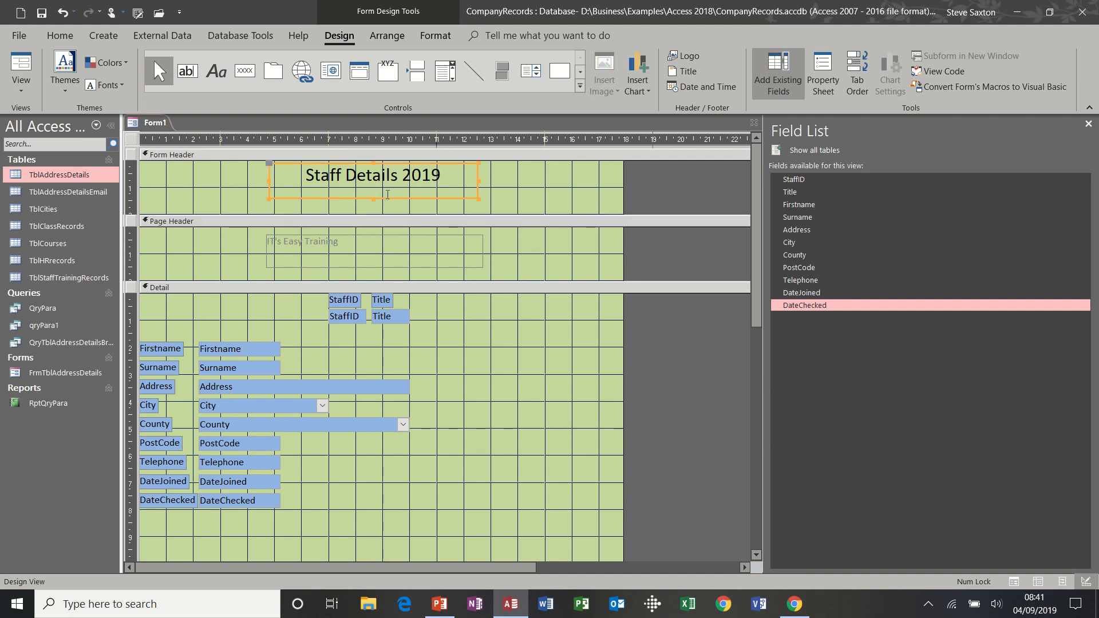
Format Painter the title's style onto the IT's Easy Training label, then preview in Form View
{"action": "left_click", "coordinate": [444, 37]}
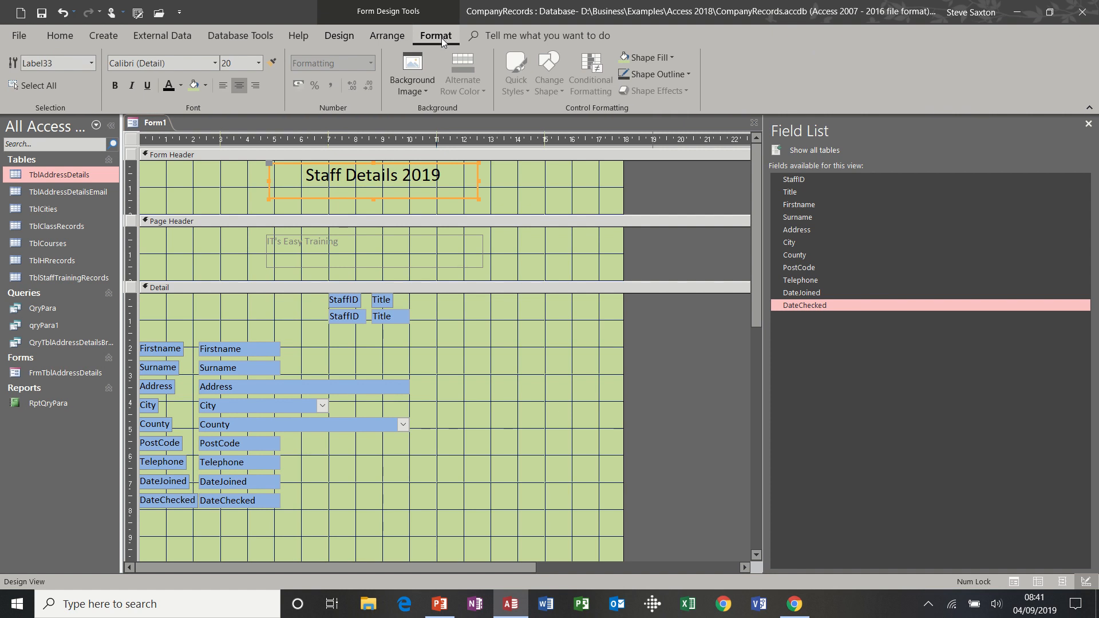
{"action": "left_click", "coordinate": [272, 63]}
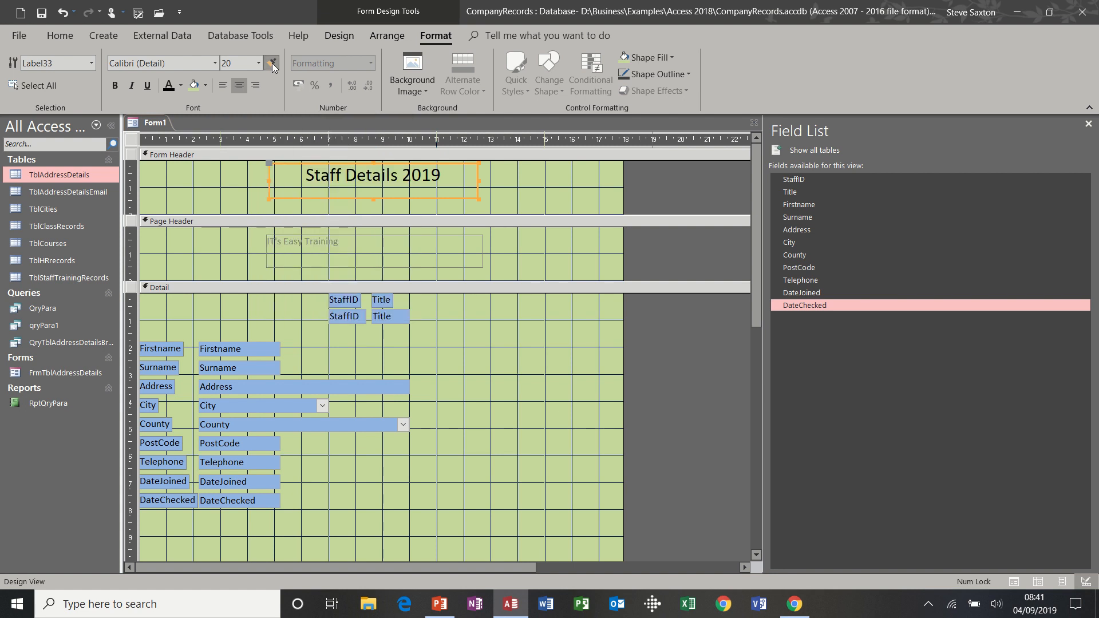
{"action": "left_click", "coordinate": [342, 234]}
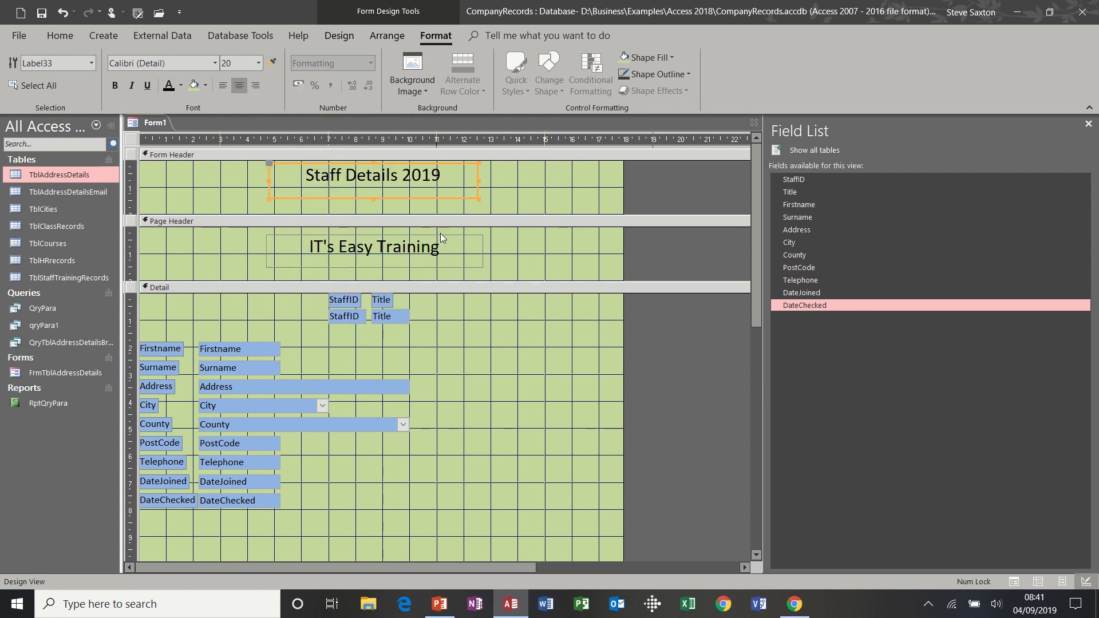
{"action": "left_click", "coordinate": [524, 249]}
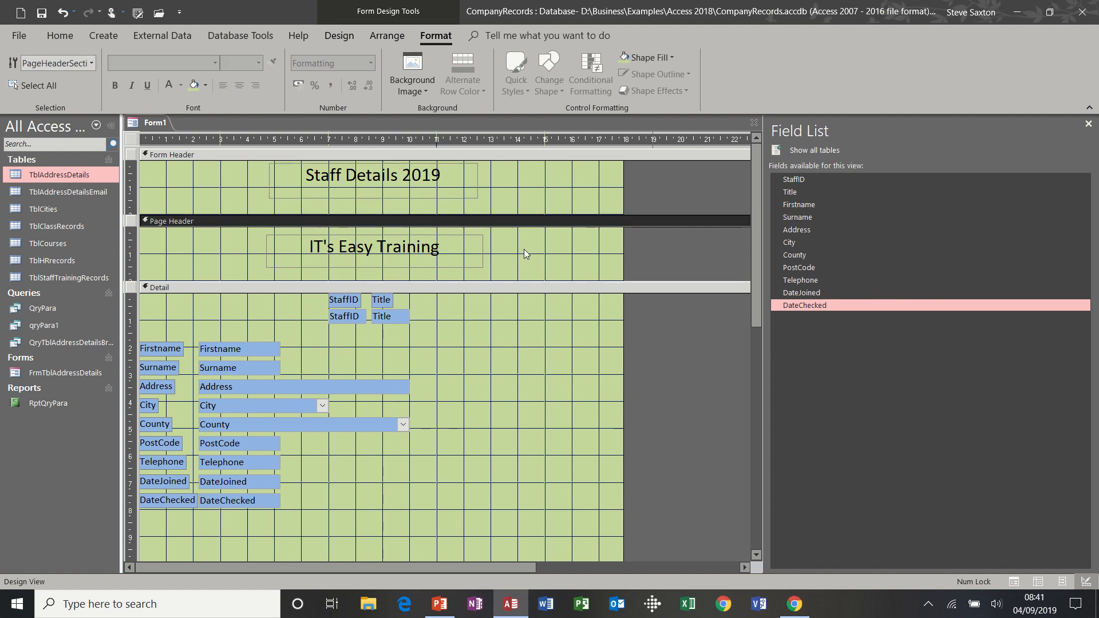
{"action": "left_click", "coordinate": [339, 36]}
{"action": "left_click", "coordinate": [21, 65]}
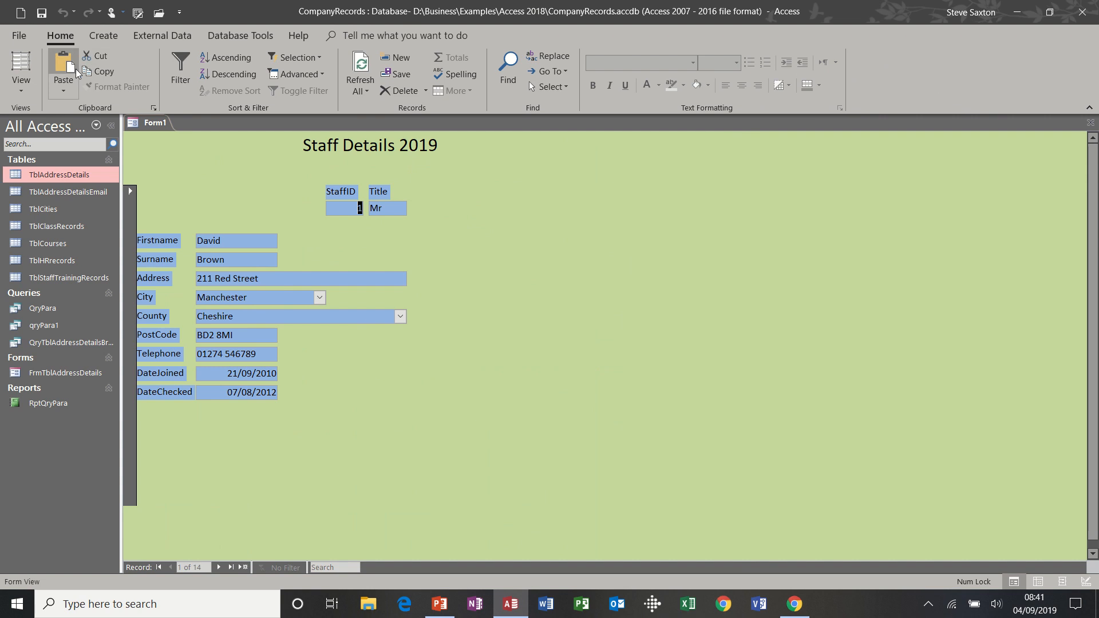
Back in Design View, drag the Page Footer bar up so Detail ends below DateChecked
{"action": "left_click", "coordinate": [23, 88]}
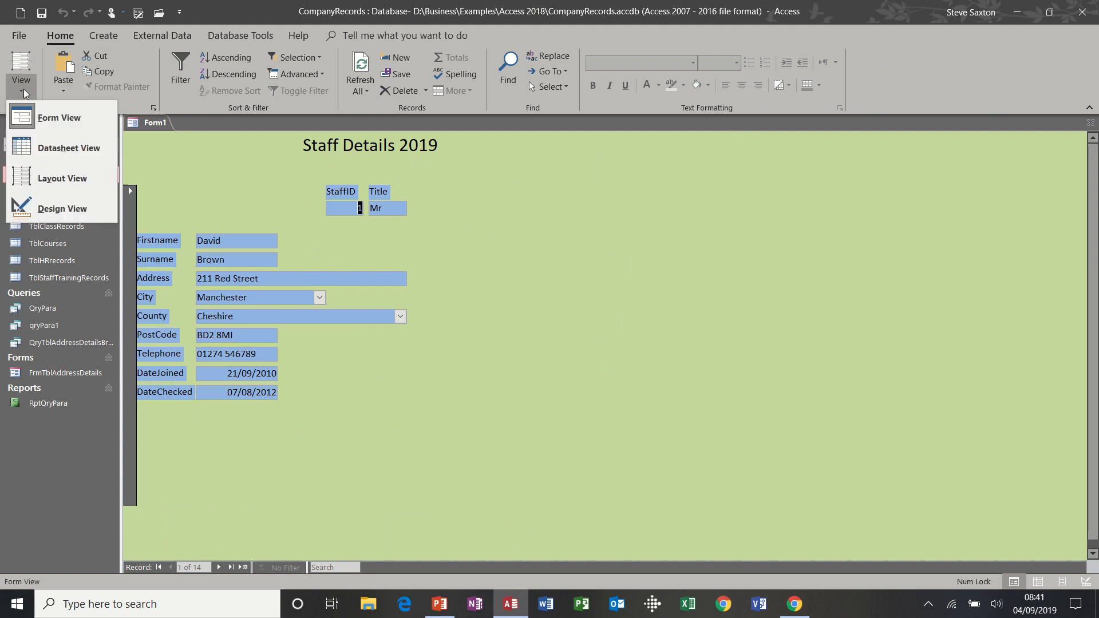
{"action": "left_click", "coordinate": [48, 207]}
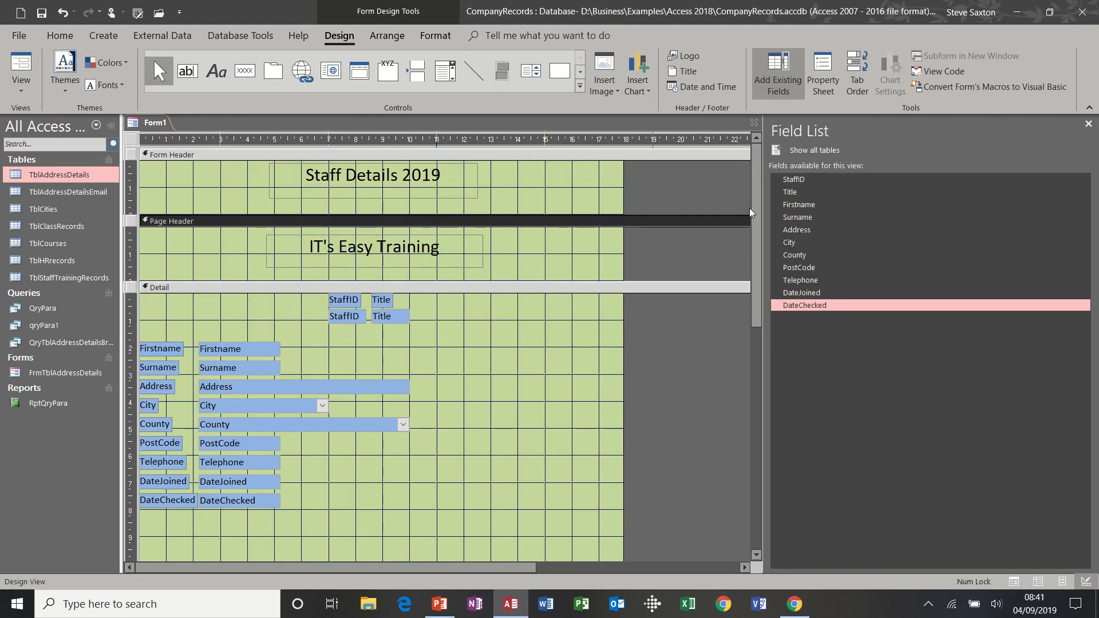
{"action": "left_click_drag", "start_coordinate": [756, 212], "coordinate": [763, 352]}
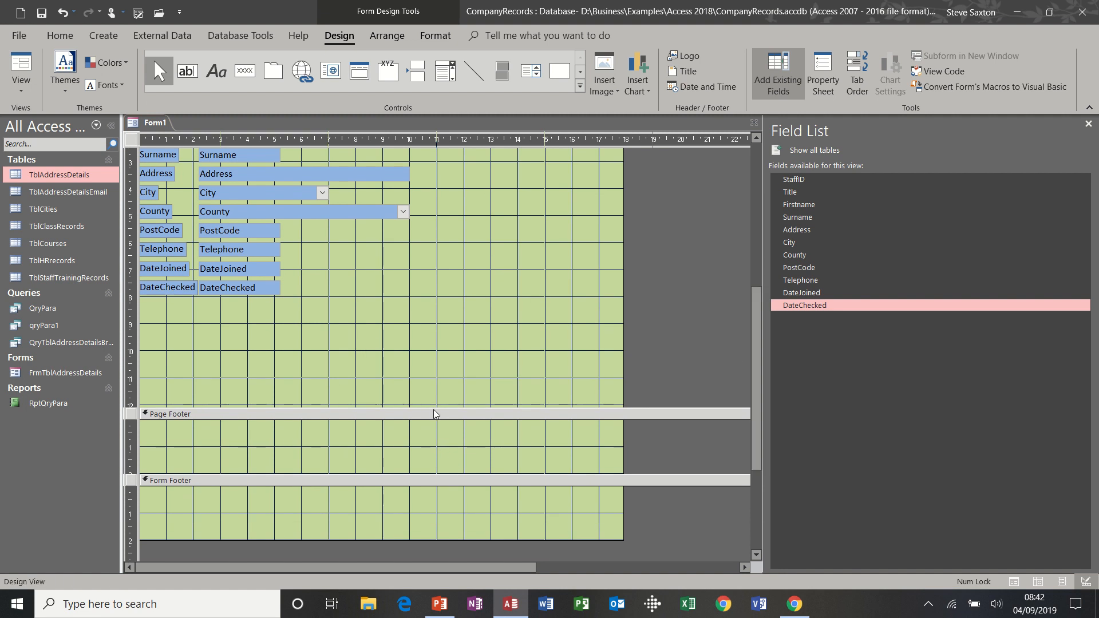
{"action": "left_click_drag", "start_coordinate": [434, 409], "coordinate": [433, 304]}
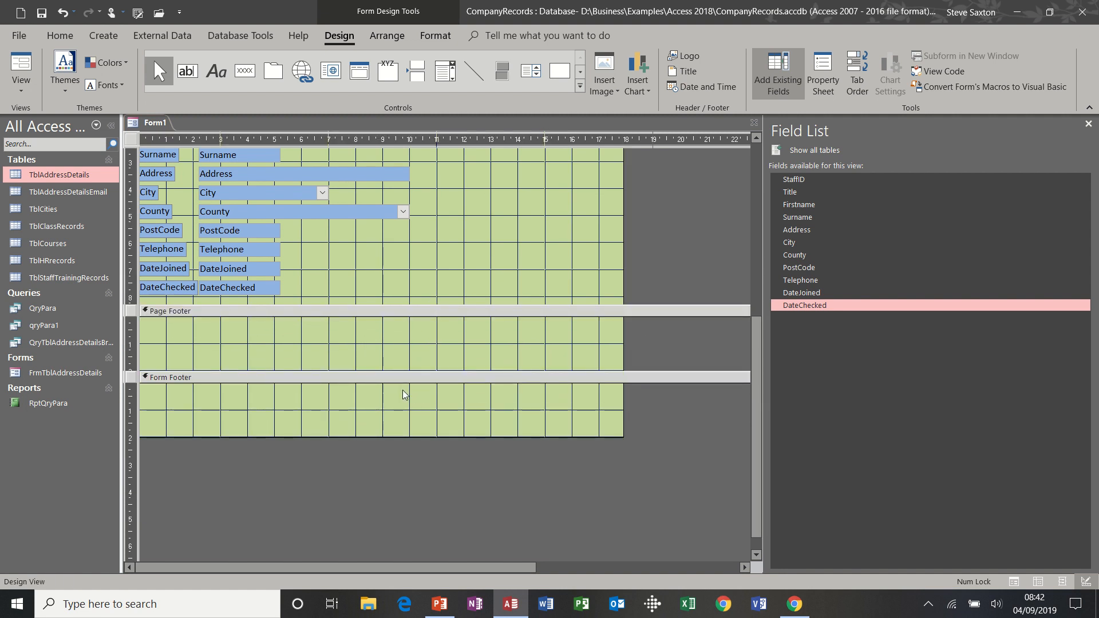
{"action": "left_click", "coordinate": [335, 344]}
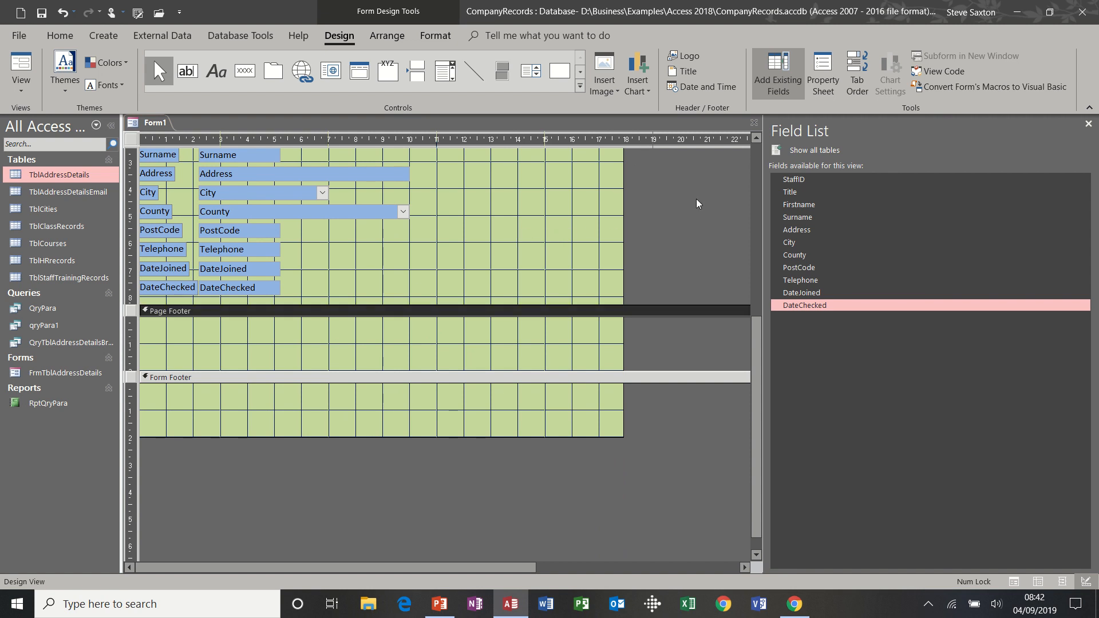
{"action": "left_click_drag", "start_coordinate": [757, 355], "coordinate": [761, 181]}
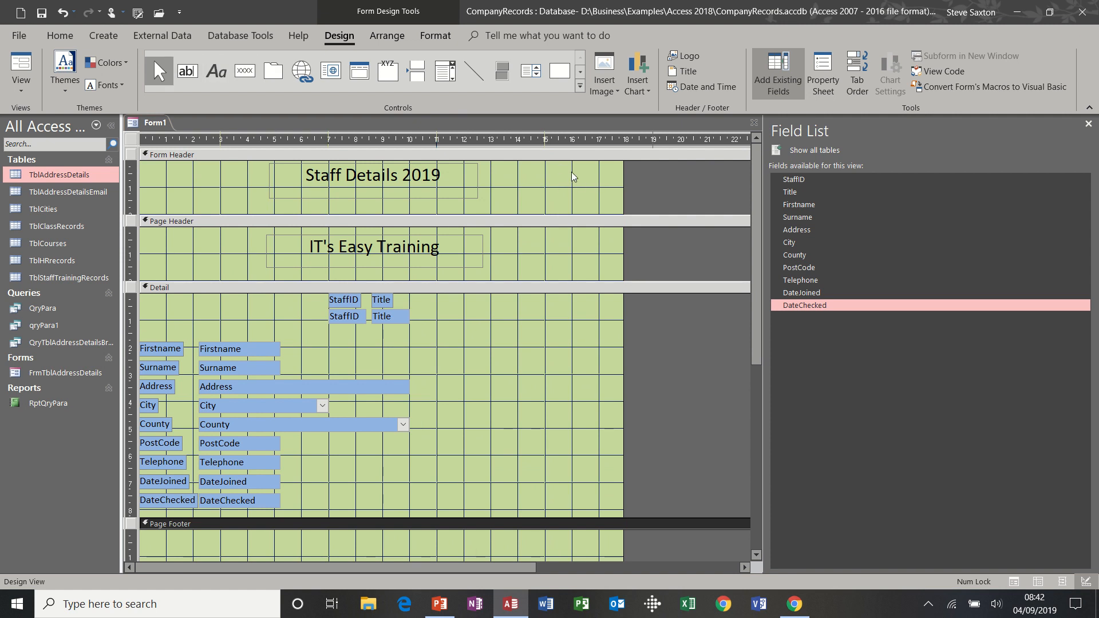
Draw a text box right of the header title containing the =Date() formula
{"action": "left_click", "coordinate": [189, 72]}
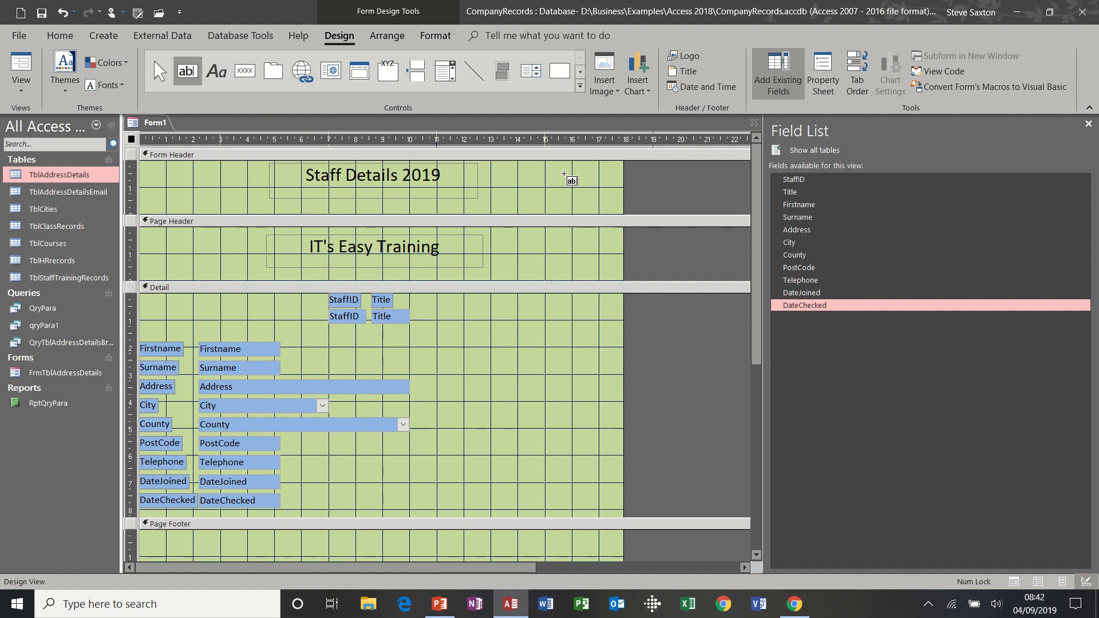
{"action": "left_click_drag", "start_coordinate": [558, 165], "coordinate": [626, 193]}
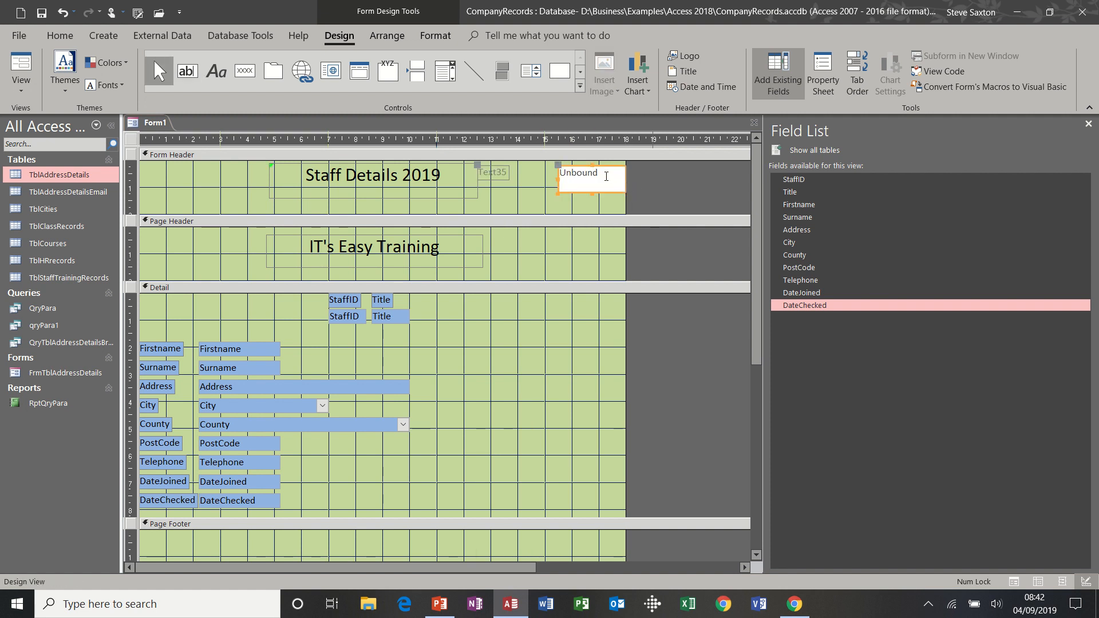
{"action": "left_click", "coordinate": [606, 176]}
{"action": "type", "text": "=date("}
{"action": "left_click", "coordinate": [581, 201]}
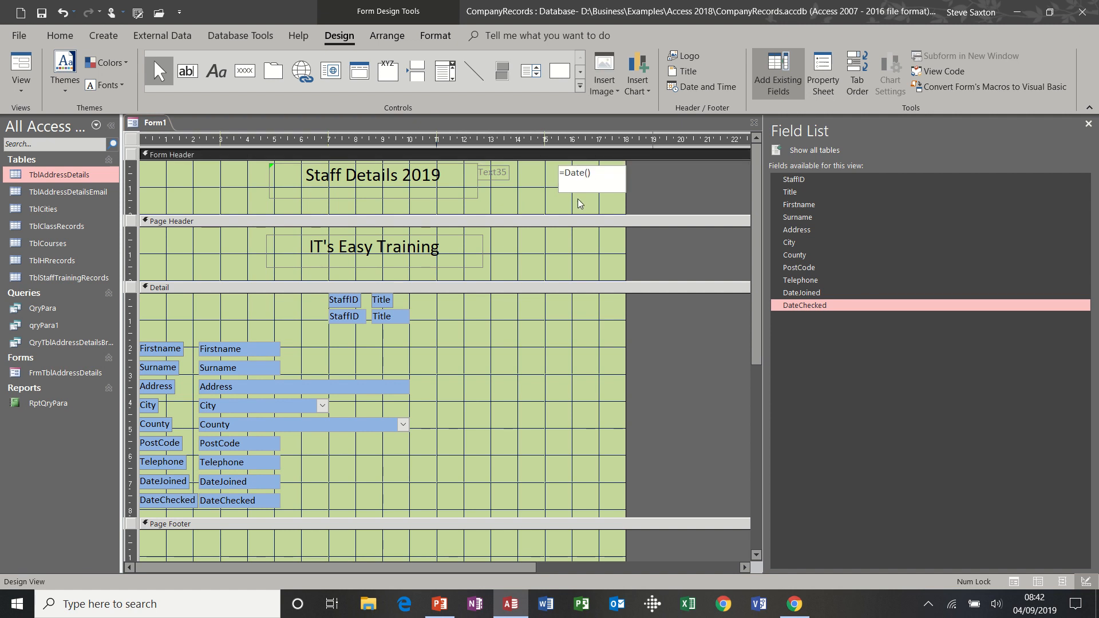
Check the date in Form View, return to Design View and select the Text35 label
{"action": "left_click", "coordinate": [27, 68]}
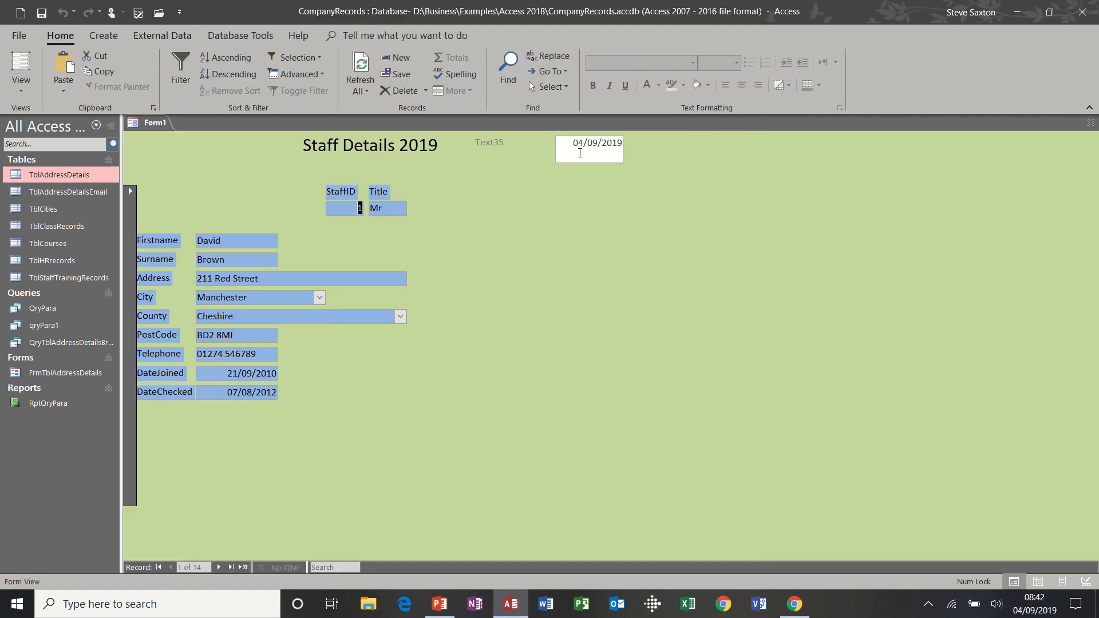
{"action": "left_click", "coordinate": [20, 88]}
{"action": "left_click", "coordinate": [45, 208]}
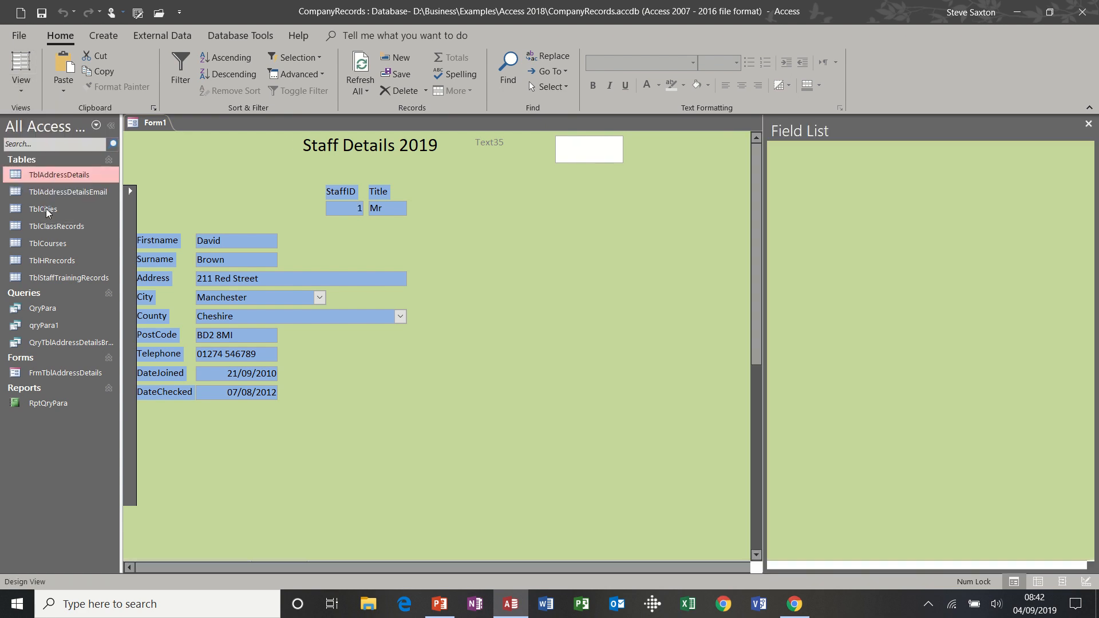
{"action": "left_click", "coordinate": [499, 180]}
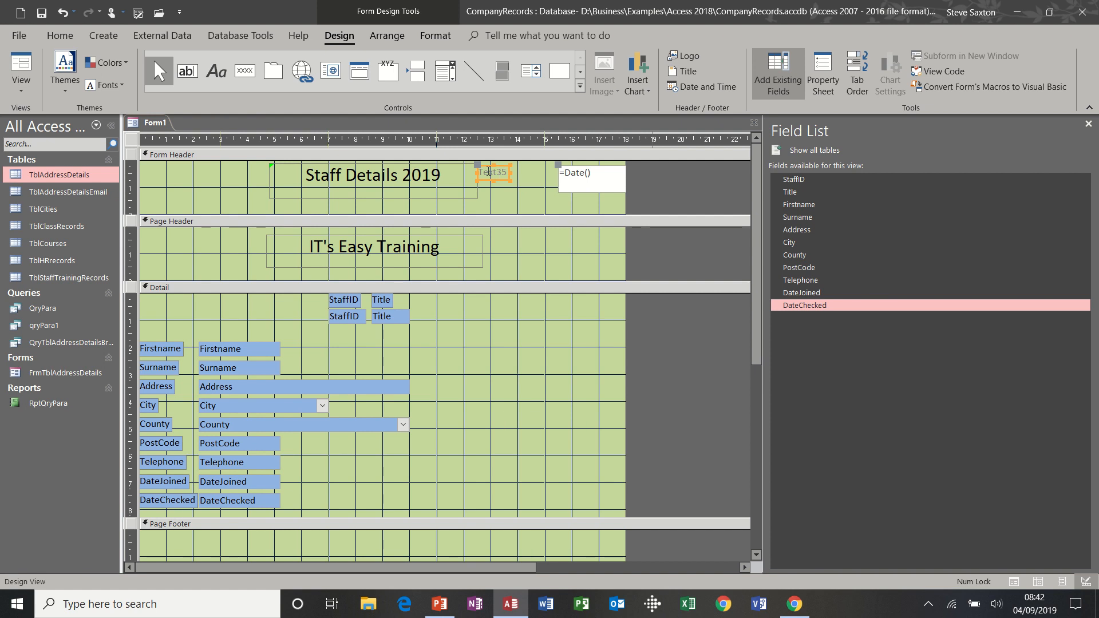
Delete the Text35 label and make the date text box shorter
{"action": "key", "text": "Delete"}
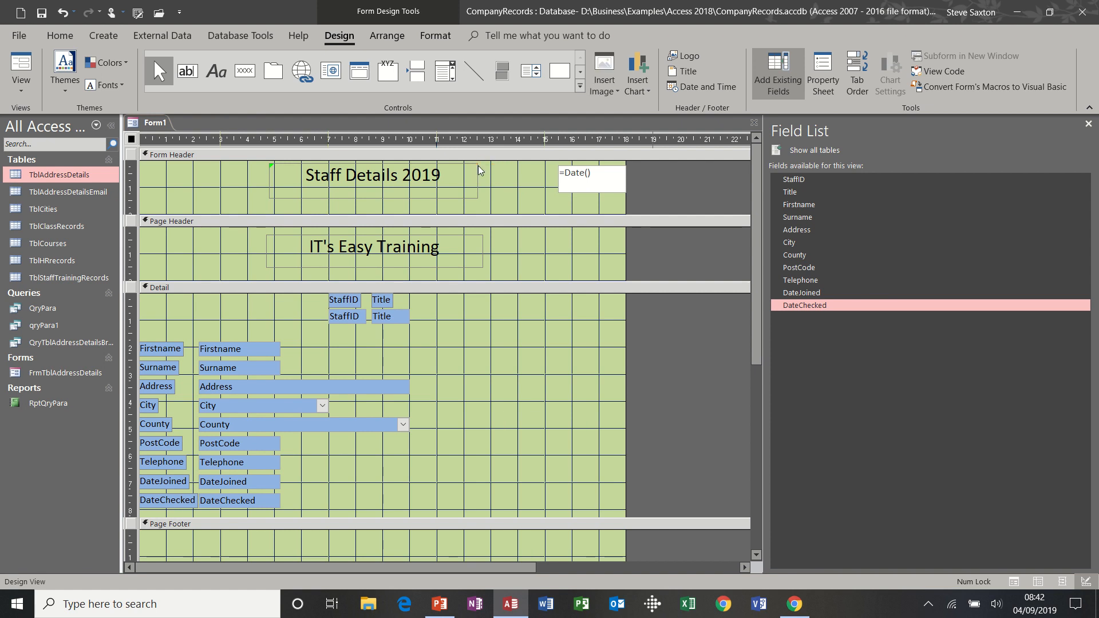
{"action": "left_click", "coordinate": [607, 190]}
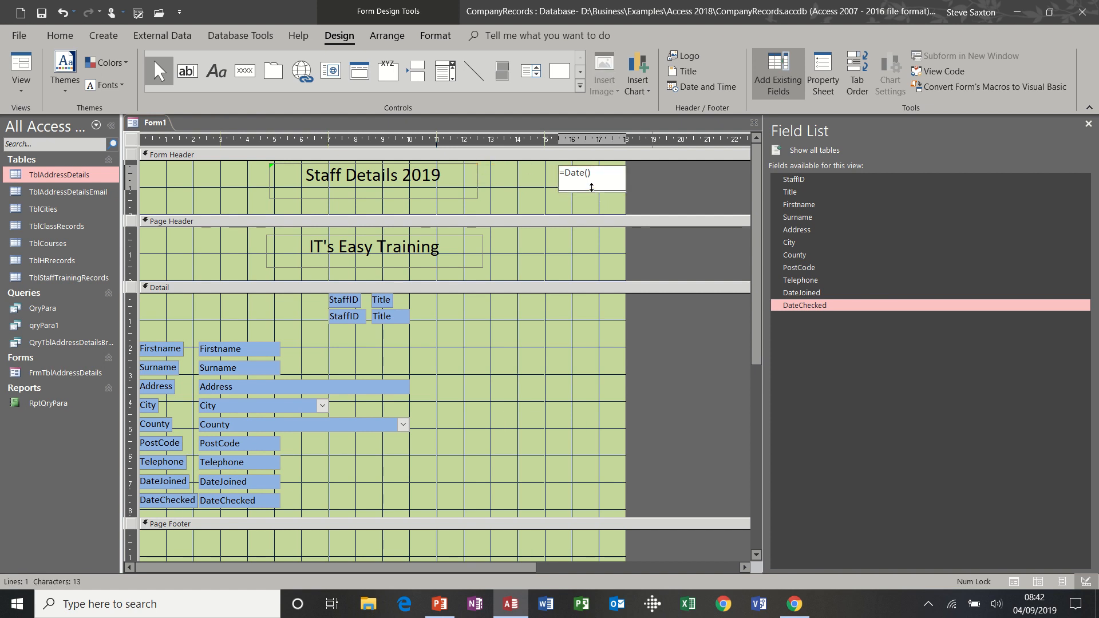
{"action": "left_click_drag", "start_coordinate": [591, 187], "coordinate": [591, 182]}
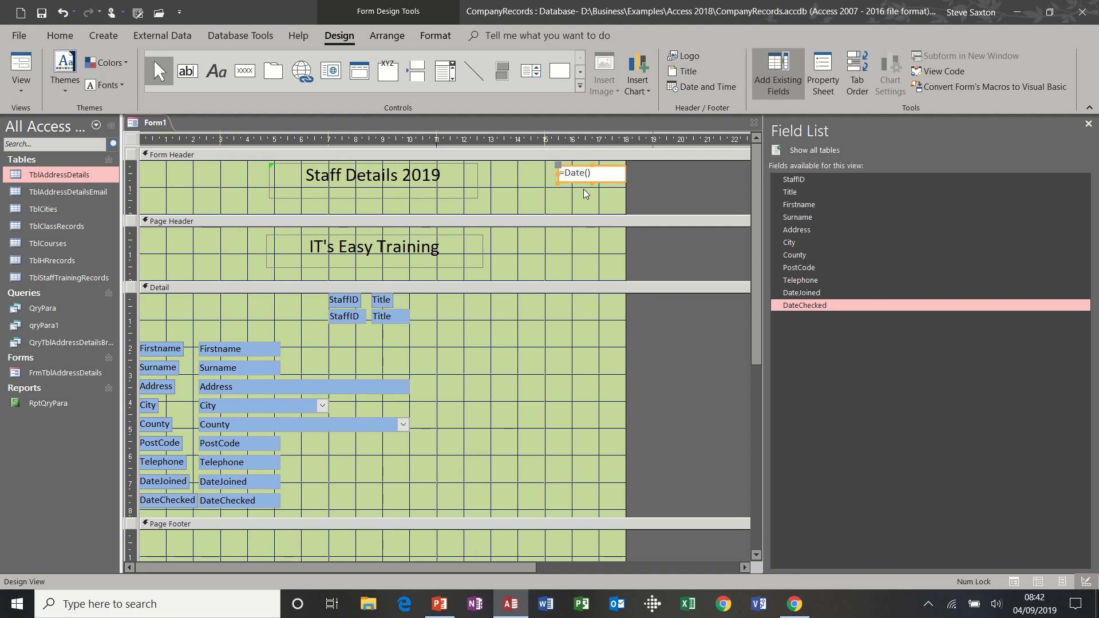
{"action": "left_click", "coordinate": [585, 193]}
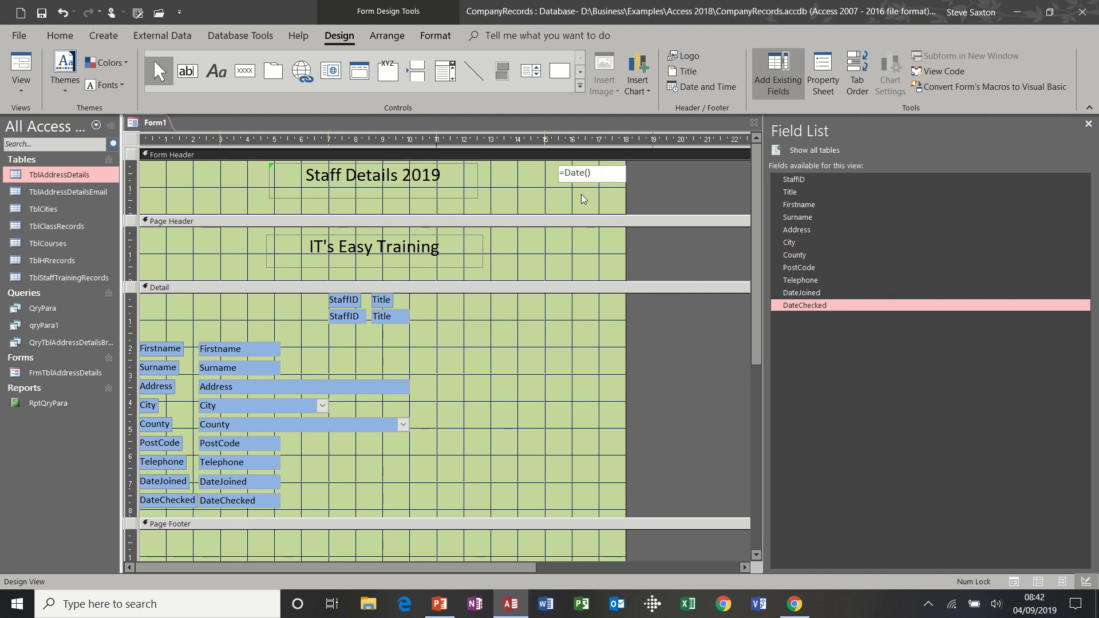
Copy the title's formatting onto the date box and set its font size to 12
{"action": "left_click", "coordinate": [445, 197]}
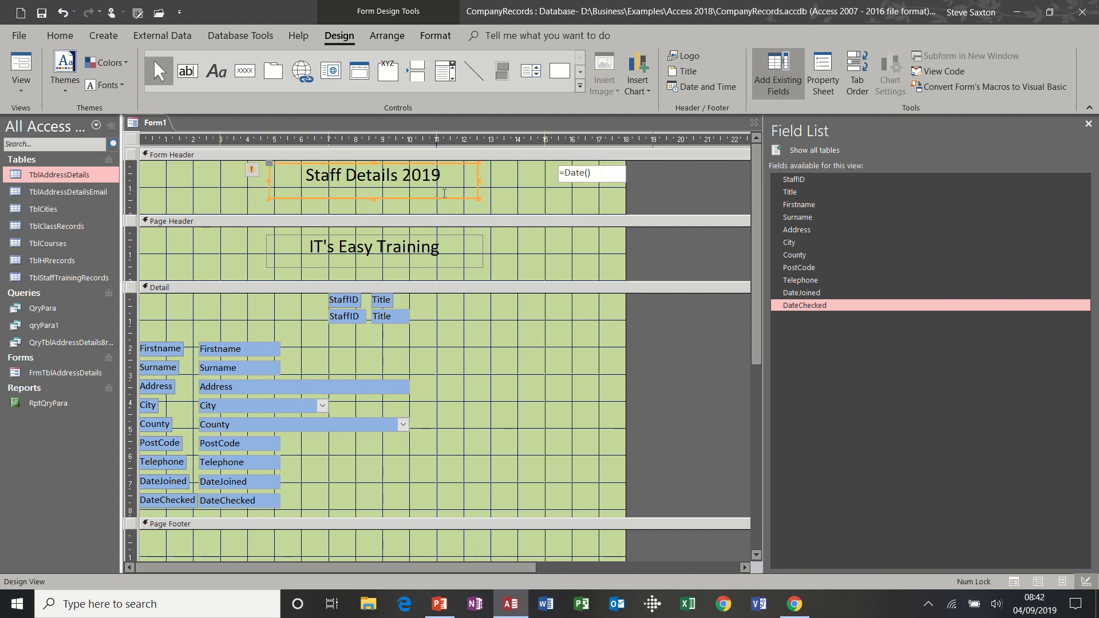
{"action": "left_click", "coordinate": [436, 37]}
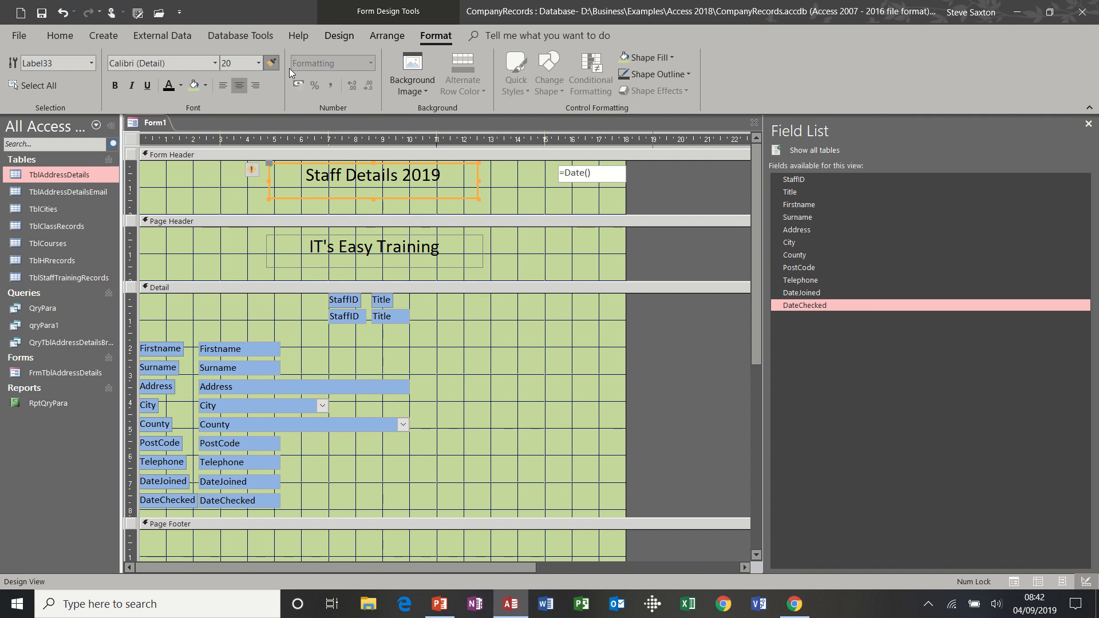
{"action": "left_click", "coordinate": [562, 177]}
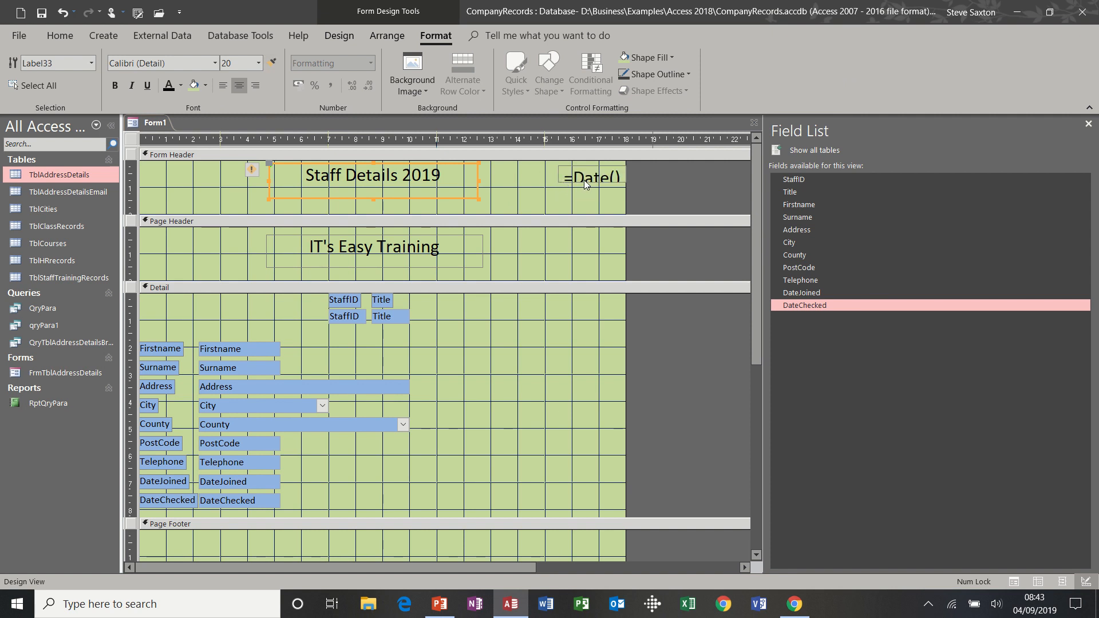
{"action": "left_click", "coordinate": [258, 62]}
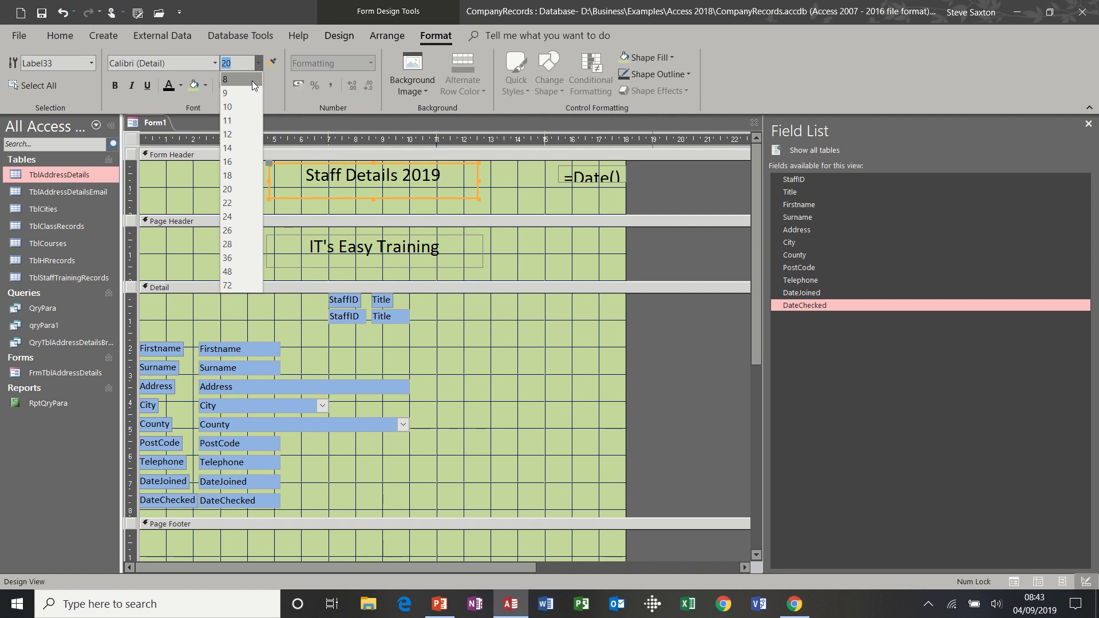
{"action": "left_click", "coordinate": [236, 134]}
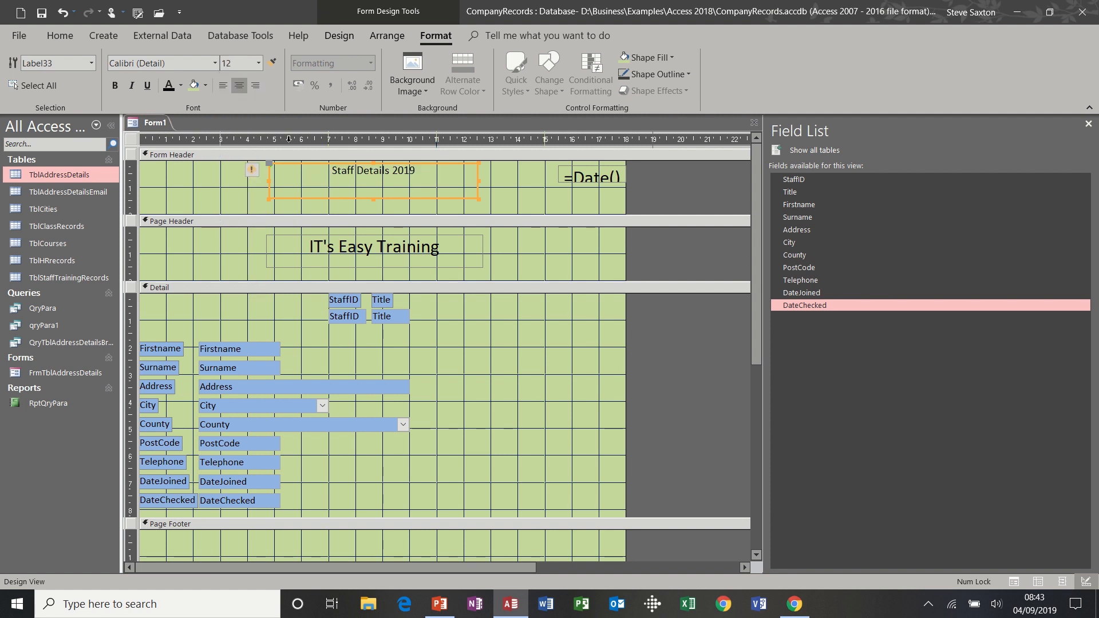
{"action": "left_click", "coordinate": [62, 12]}
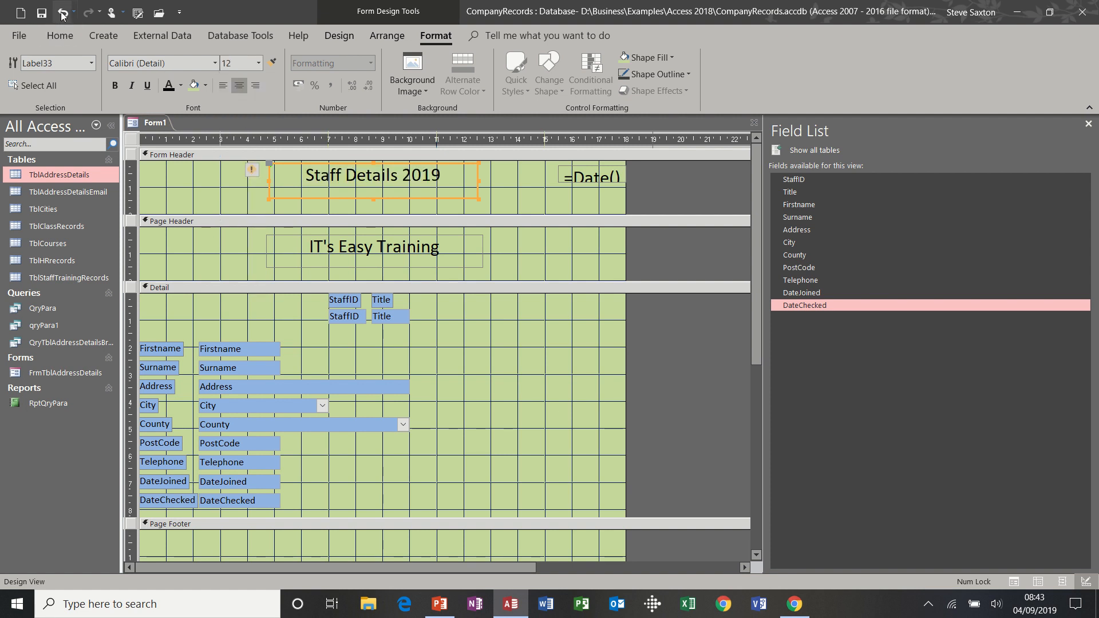
{"action": "left_click", "coordinate": [573, 185]}
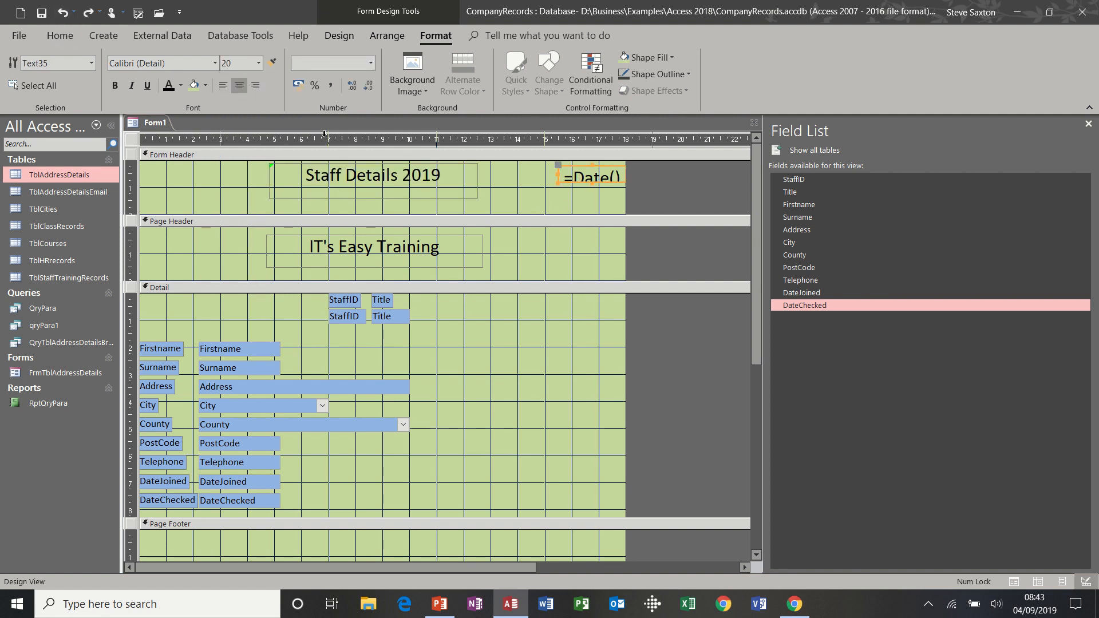
{"action": "left_click", "coordinate": [259, 63]}
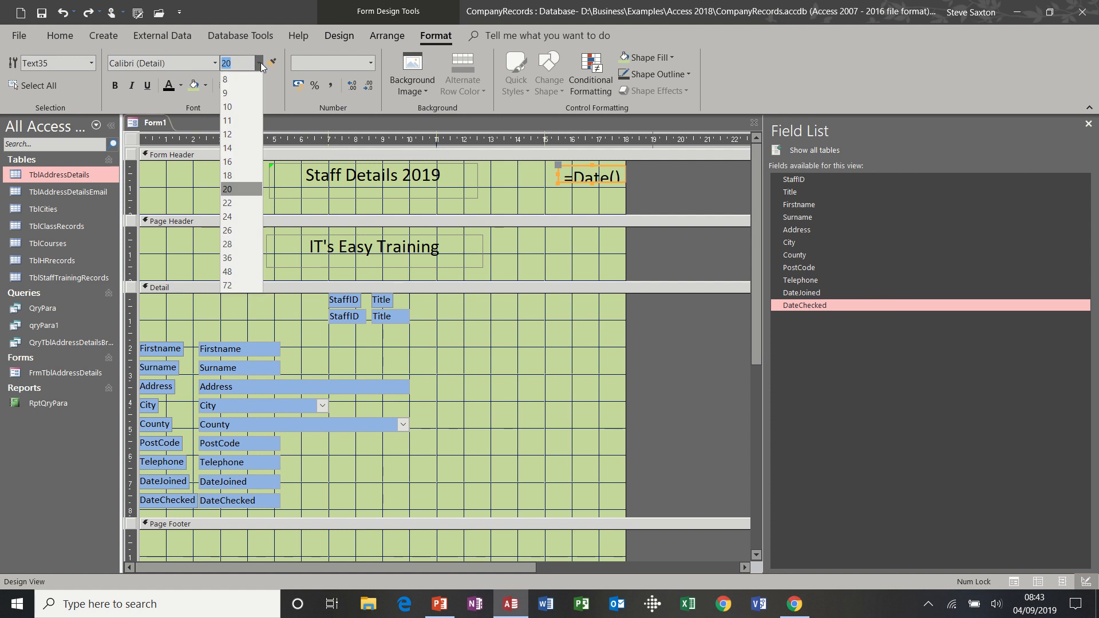
{"action": "left_click", "coordinate": [238, 134]}
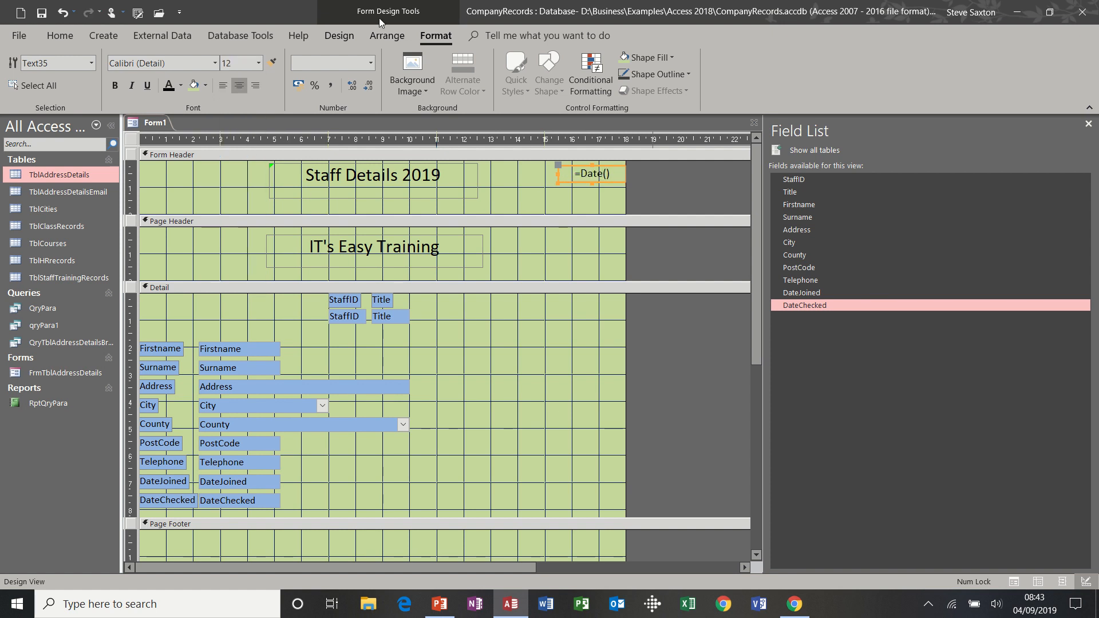
{"action": "left_click", "coordinate": [339, 35]}
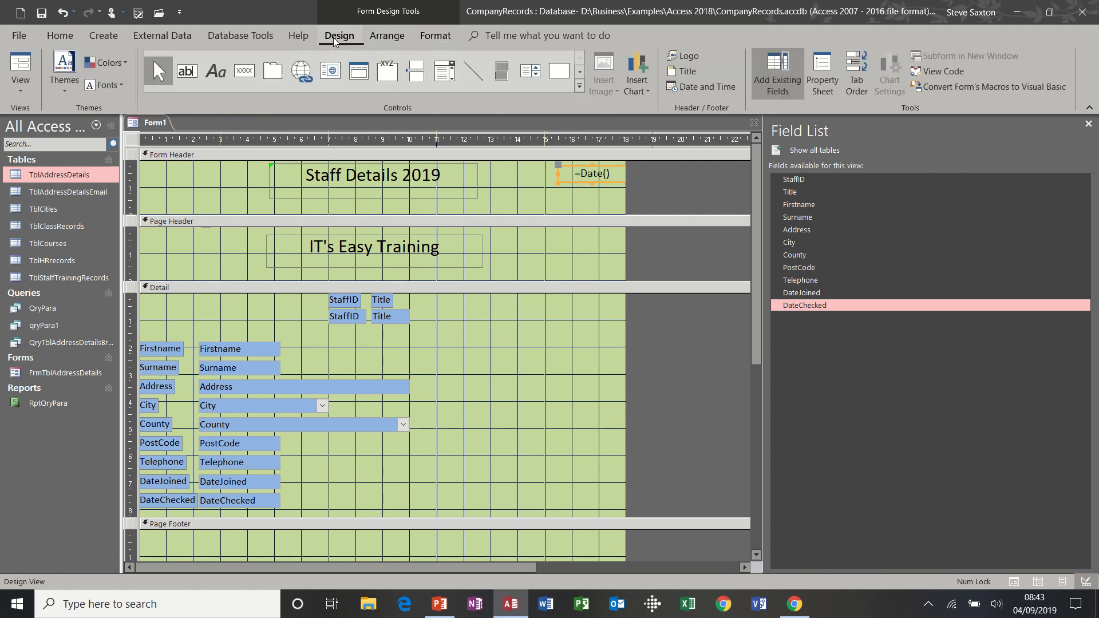
Preview the form in Form View, then open the CompanyRecords File Info page
{"action": "left_click", "coordinate": [17, 68]}
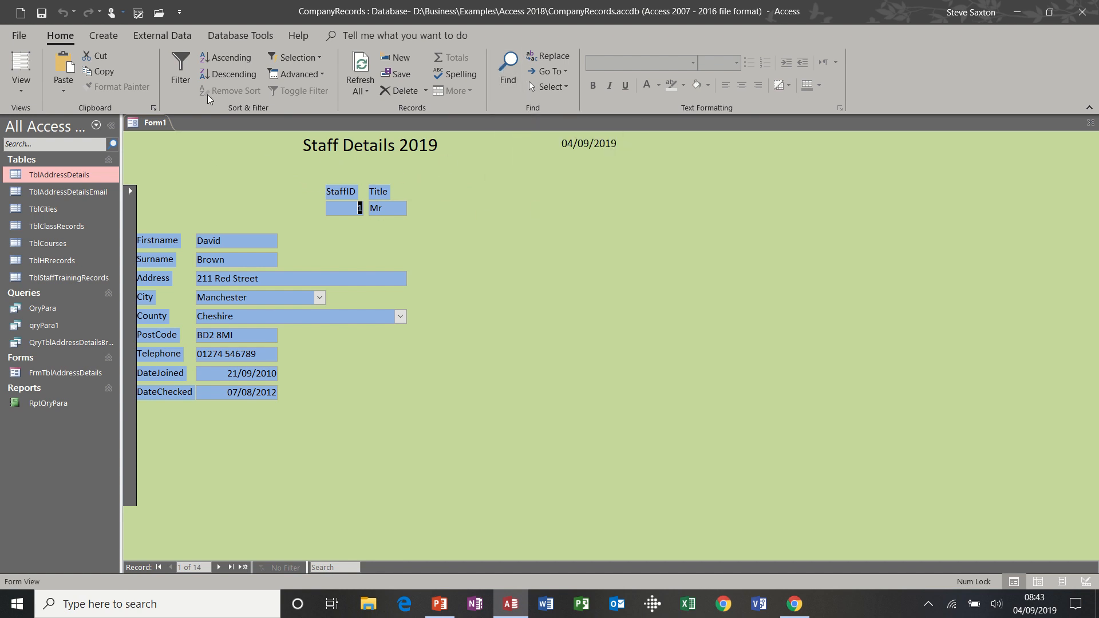
{"action": "left_click", "coordinate": [23, 88]}
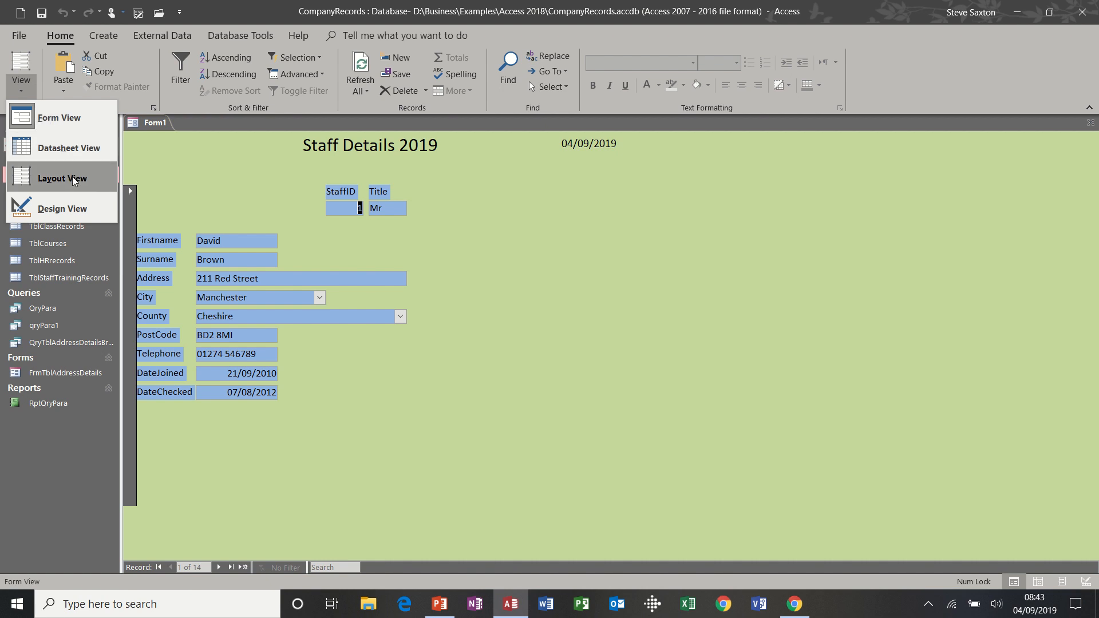
{"action": "left_click", "coordinate": [19, 37]}
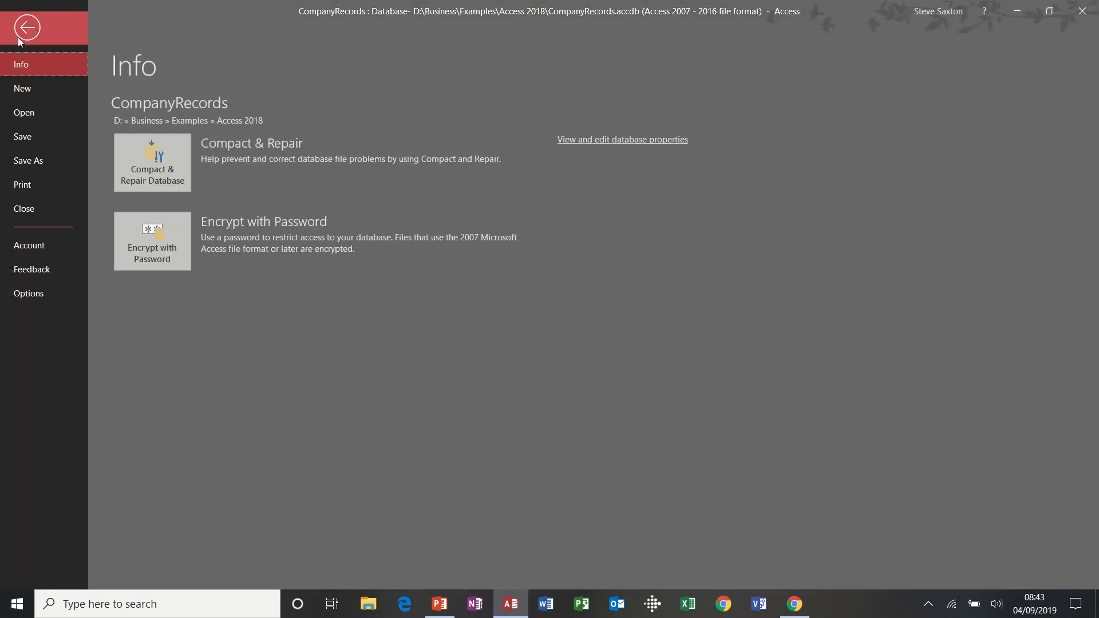
Print-preview the form with its IT's Easy Training heading, then close the preview to return to record 1
{"action": "left_click", "coordinate": [32, 183]}
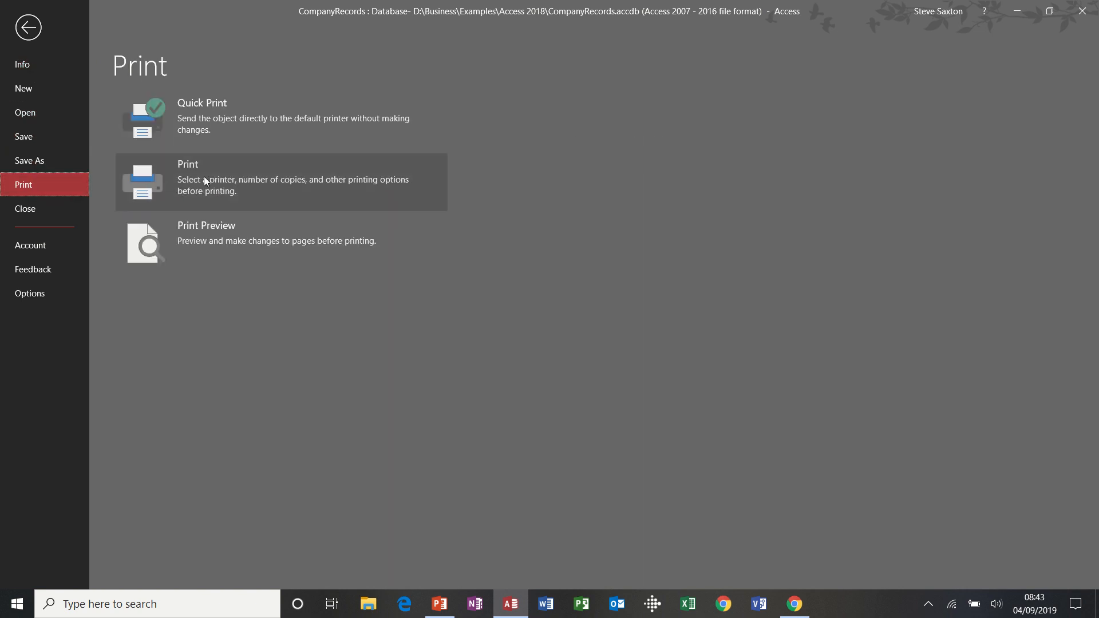
{"action": "left_click", "coordinate": [246, 226]}
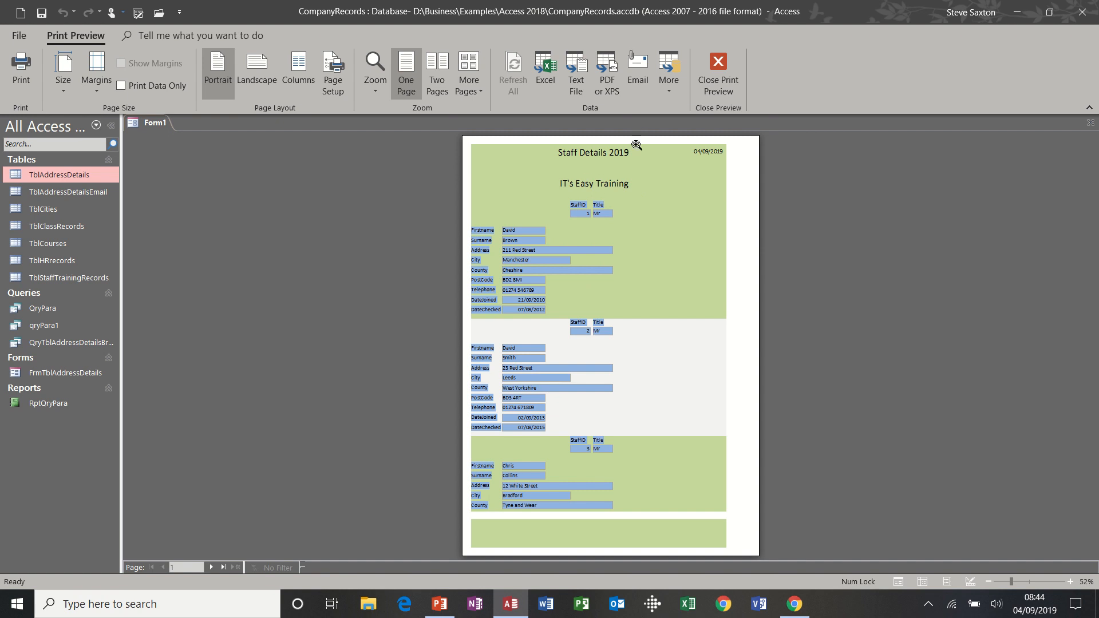
{"action": "left_click", "coordinate": [716, 67]}
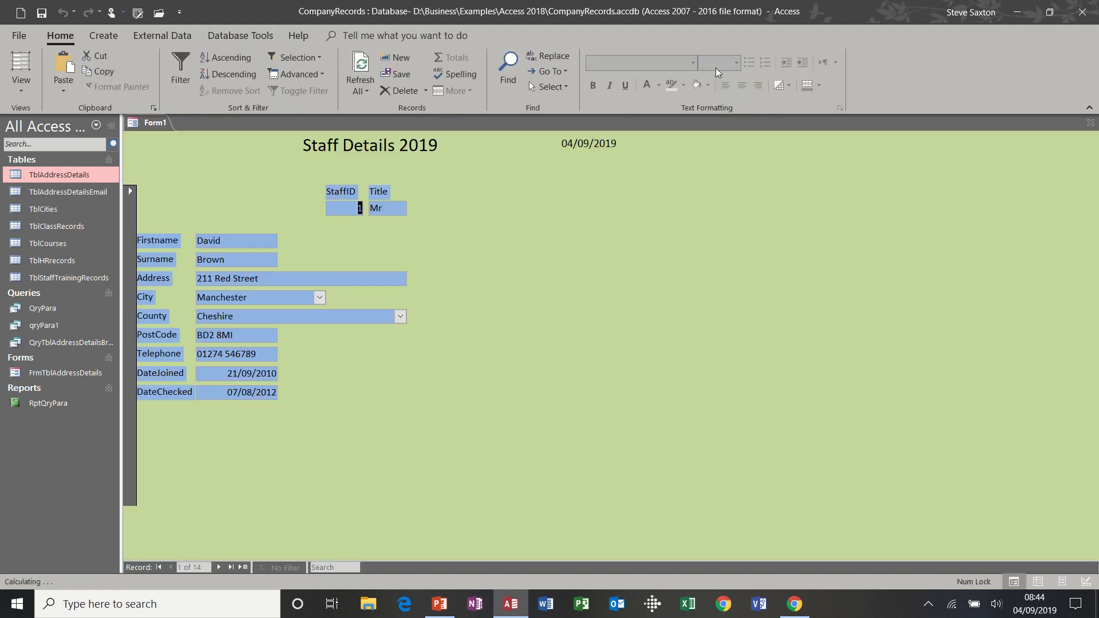
In Design View, drag the empty Page Footer shut, check the result in Form View, then return to Design View
{"action": "left_click", "coordinate": [23, 91]}
{"action": "left_click", "coordinate": [34, 208]}
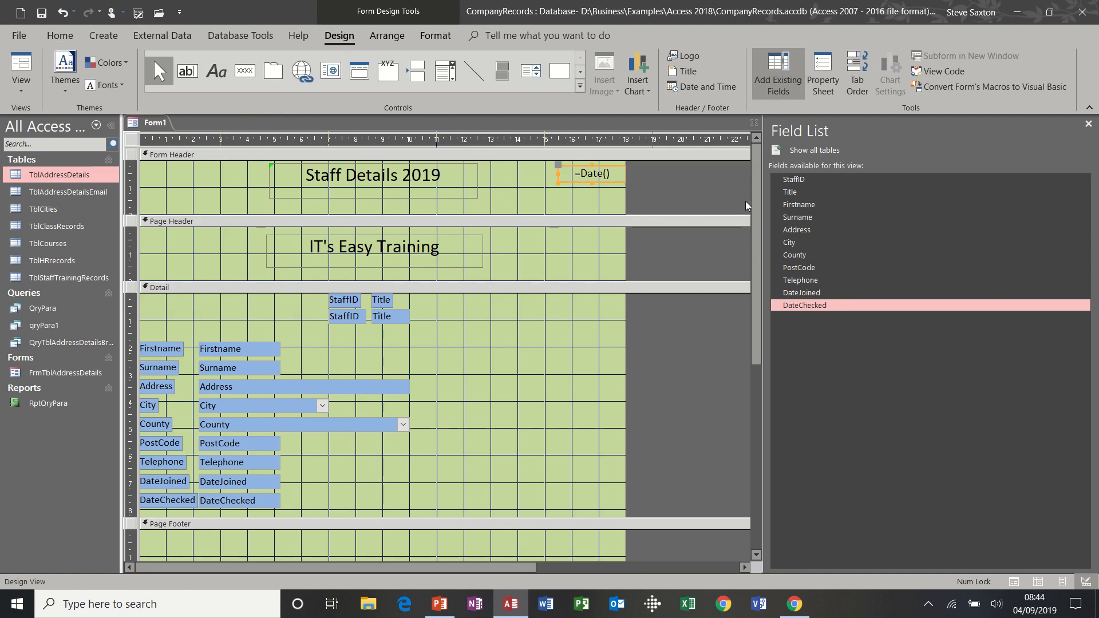
{"action": "left_click_drag", "start_coordinate": [757, 206], "coordinate": [759, 336]}
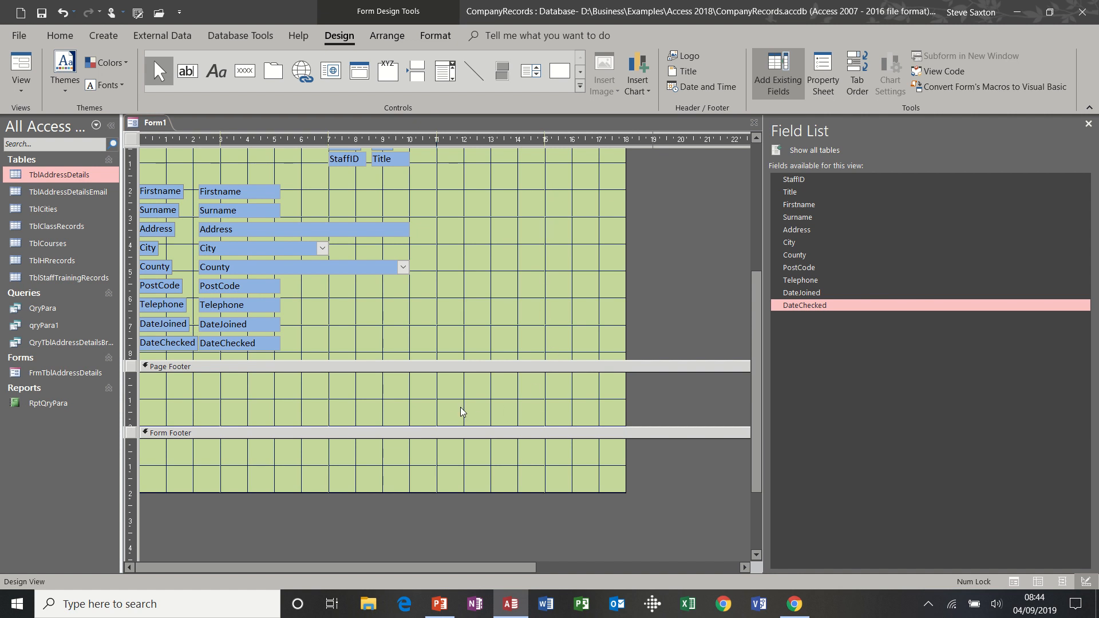
{"action": "left_click_drag", "start_coordinate": [447, 426], "coordinate": [448, 367]}
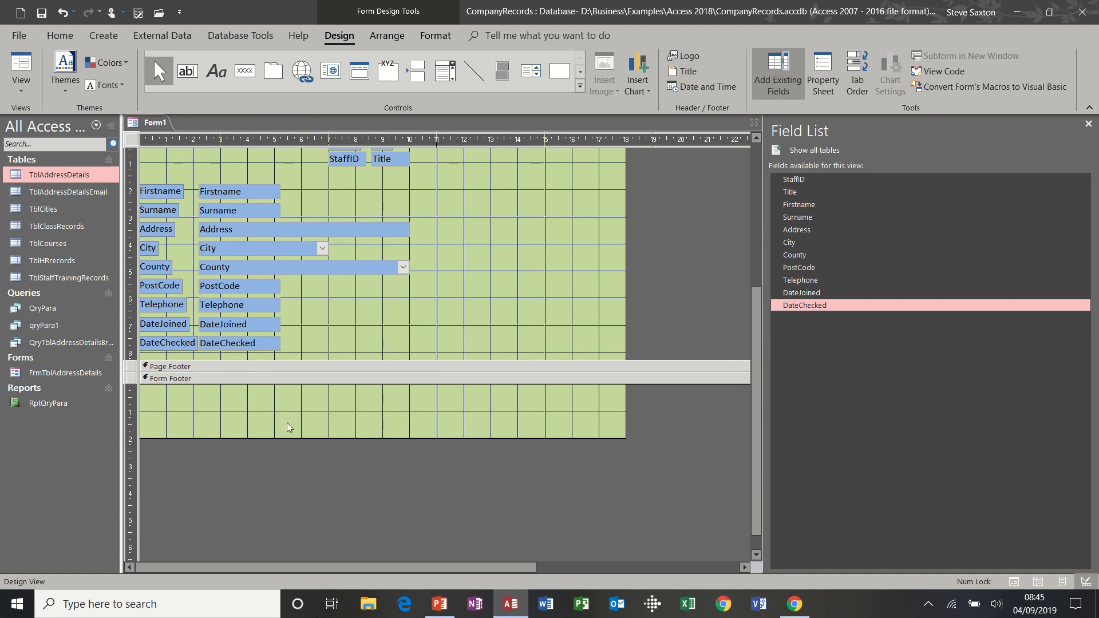
{"action": "left_click", "coordinate": [21, 64]}
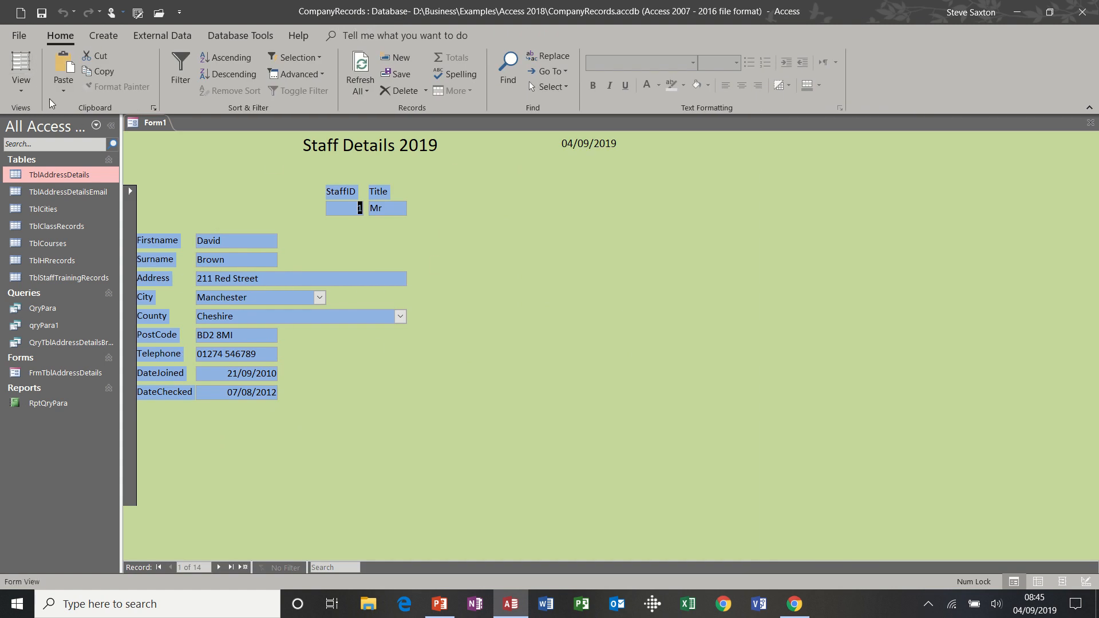
{"action": "left_click", "coordinate": [21, 86]}
{"action": "left_click", "coordinate": [44, 207]}
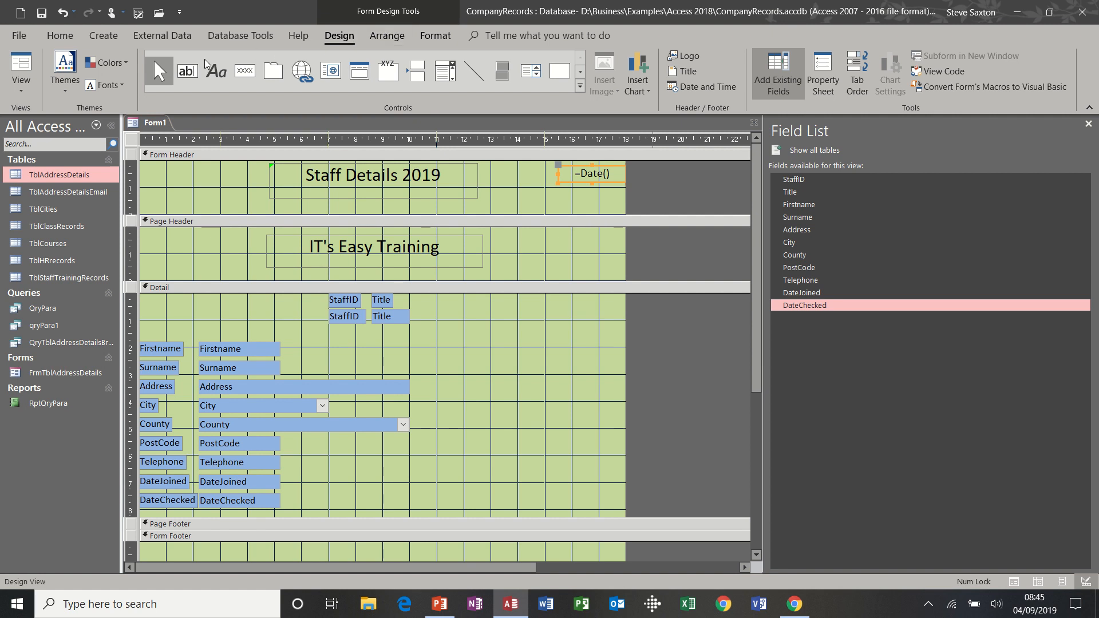
Tab through the fields in Form View to check the tab order
{"action": "left_click", "coordinate": [10, 87]}
{"action": "left_click", "coordinate": [34, 118]}
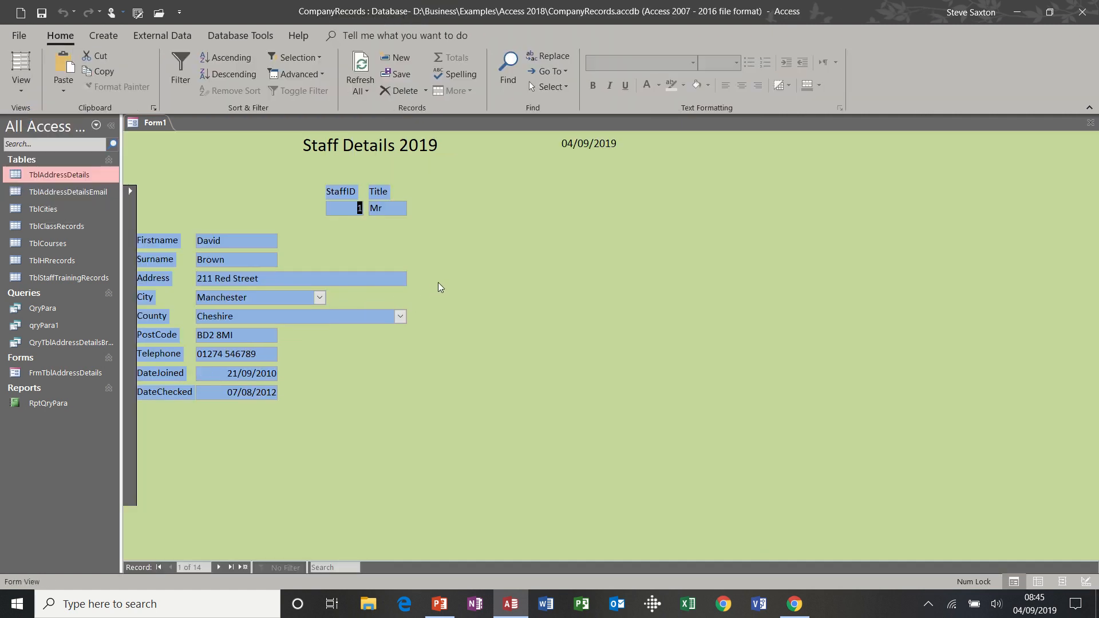
{"action": "key", "text": "Tab"}
{"action": "key", "text": "Tab"}
{"action": "key", "text": "Tab"}
{"action": "key", "text": "Tab"}
{"action": "key", "text": "Tab"}
{"action": "key", "text": "Tab"}
{"action": "key", "text": "Tab"}
Move the County combo box up beside Title in Design View, then tab through it in Form View
{"action": "left_click", "coordinate": [21, 83]}
{"action": "left_click", "coordinate": [64, 202]}
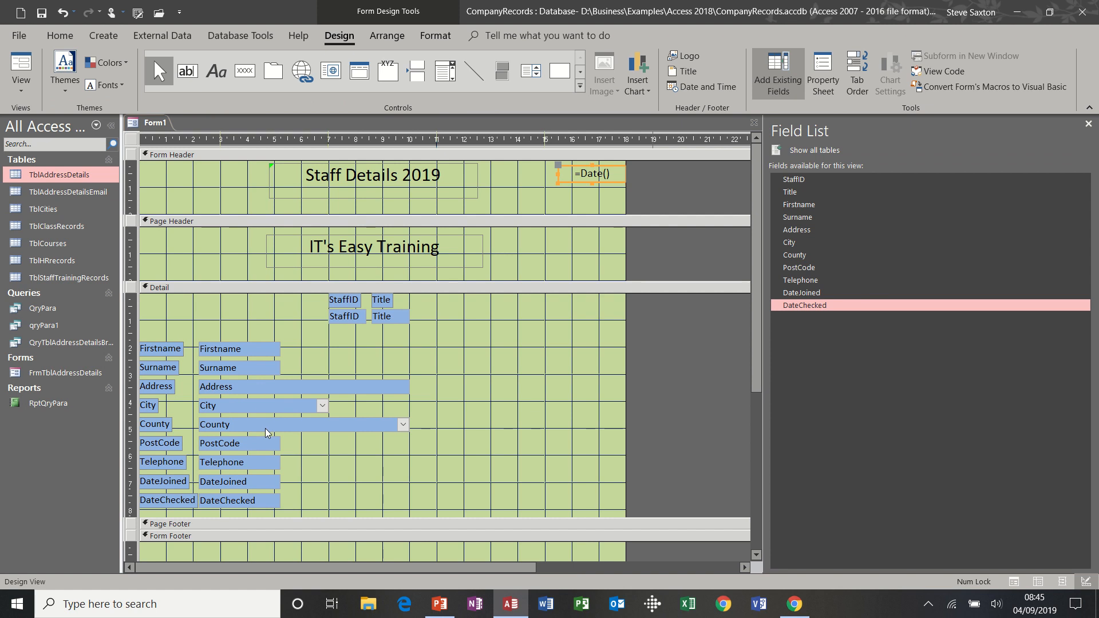
{"action": "left_click_drag", "start_coordinate": [265, 432], "coordinate": [465, 342]}
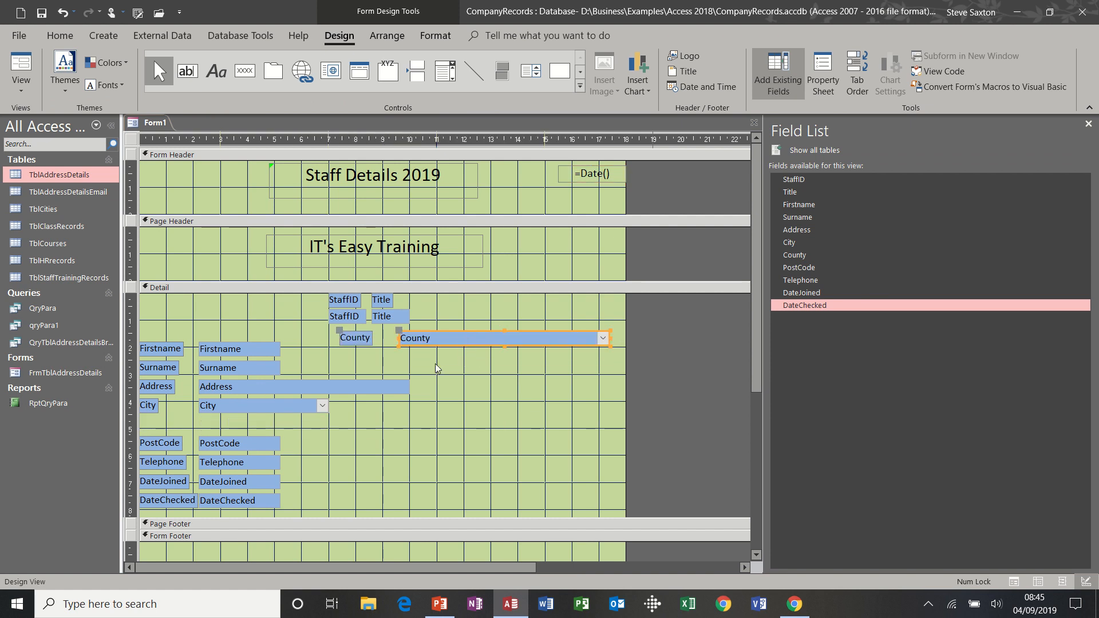
{"action": "left_click", "coordinate": [17, 57]}
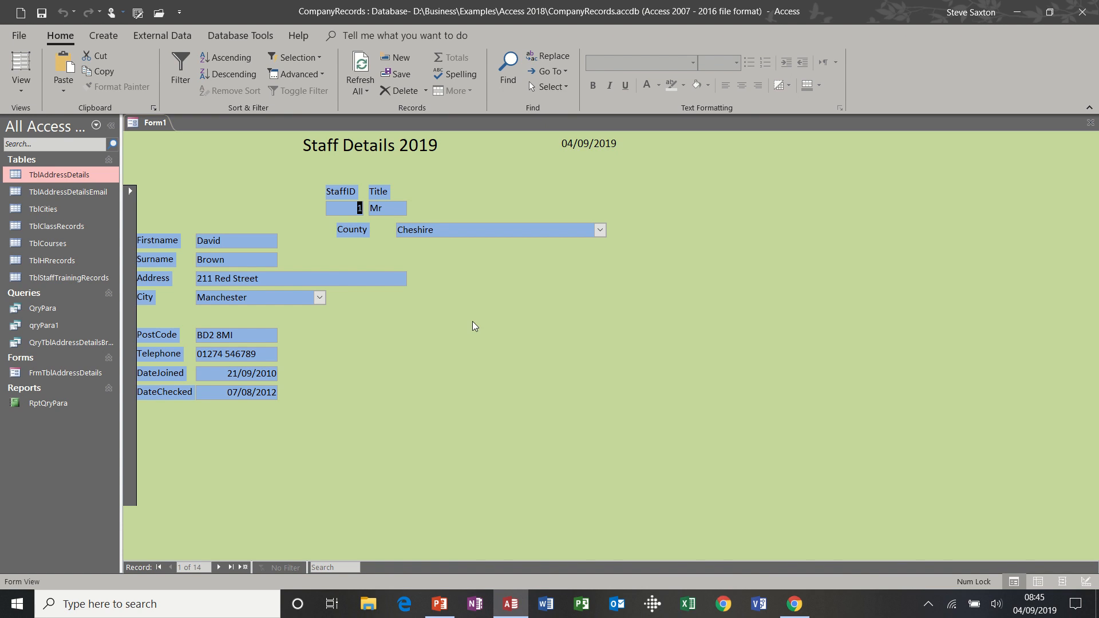
{"action": "key", "text": "Tab"}
{"action": "key", "text": "Tab"}
{"action": "key", "text": "Tab"}
{"action": "key", "text": "Tab"}
{"action": "key", "text": "Tab"}
{"action": "key", "text": "Tab"}
{"action": "key", "text": "Tab"}
{"action": "key", "text": "Tab"}
{"action": "key", "text": "Tab"}
{"action": "key", "text": "Tab"}
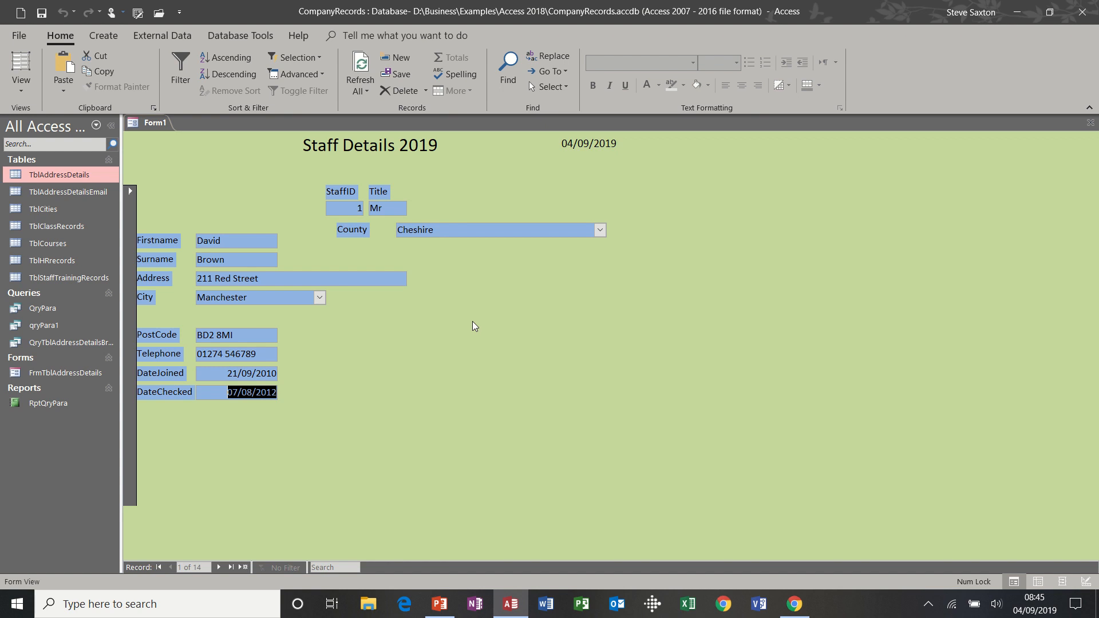
{"action": "left_click", "coordinate": [23, 94]}
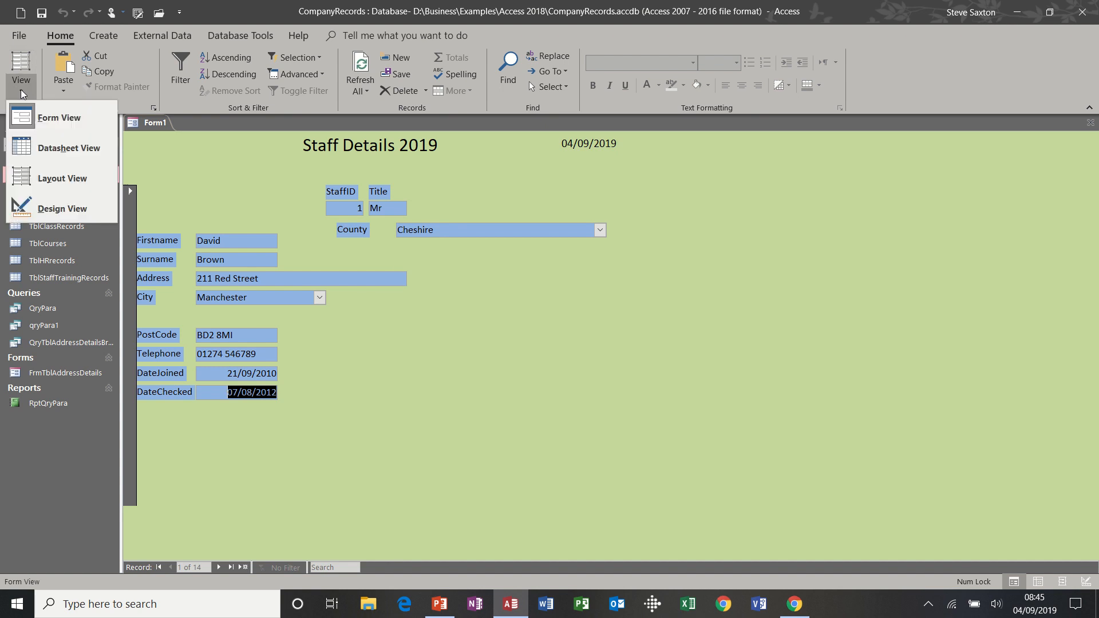
In Design View, try County third after StaffID and Title in Tab Order, then cancel without saving
{"action": "left_click", "coordinate": [45, 209]}
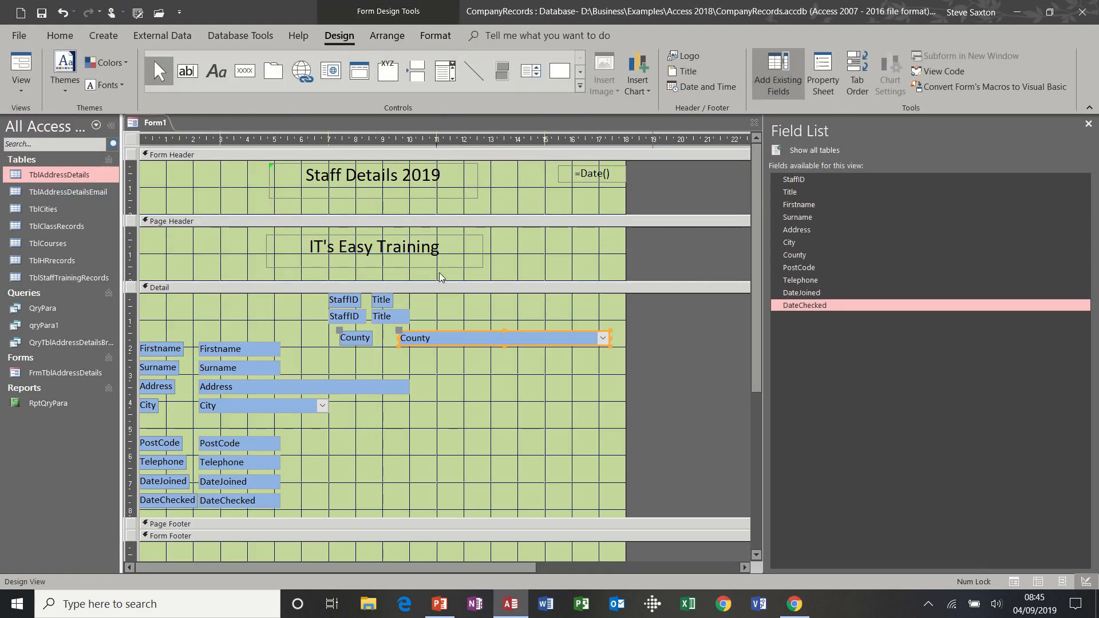
{"action": "left_click", "coordinate": [861, 78]}
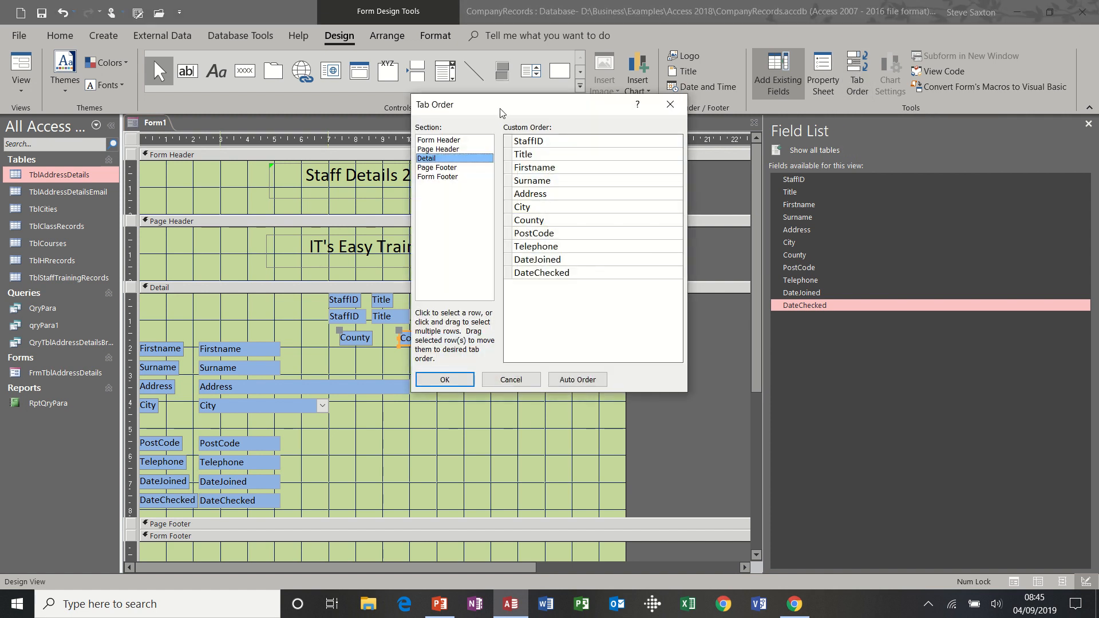
{"action": "left_click_drag", "start_coordinate": [500, 112], "coordinate": [673, 104]}
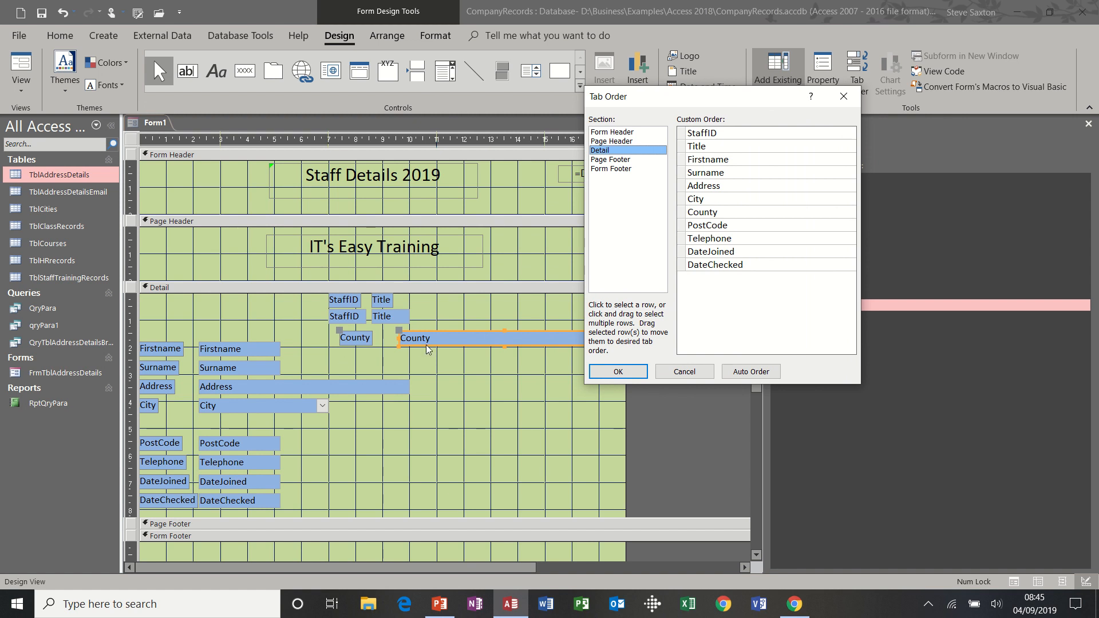
{"action": "left_click", "coordinate": [682, 213]}
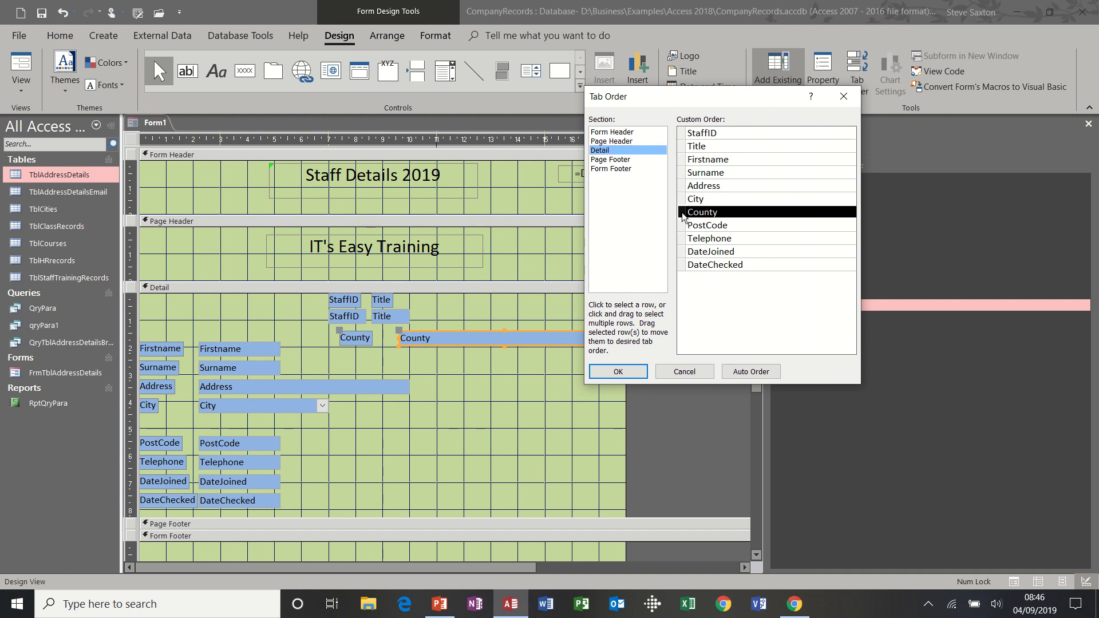
{"action": "left_click_drag", "start_coordinate": [683, 217], "coordinate": [685, 169]}
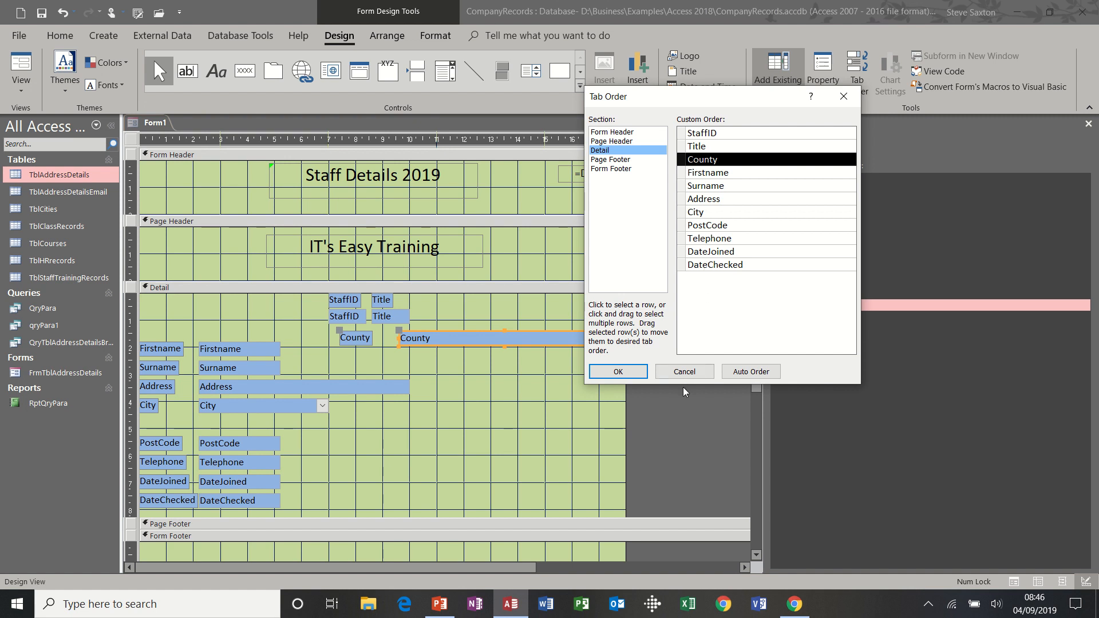
{"action": "left_click", "coordinate": [684, 372]}
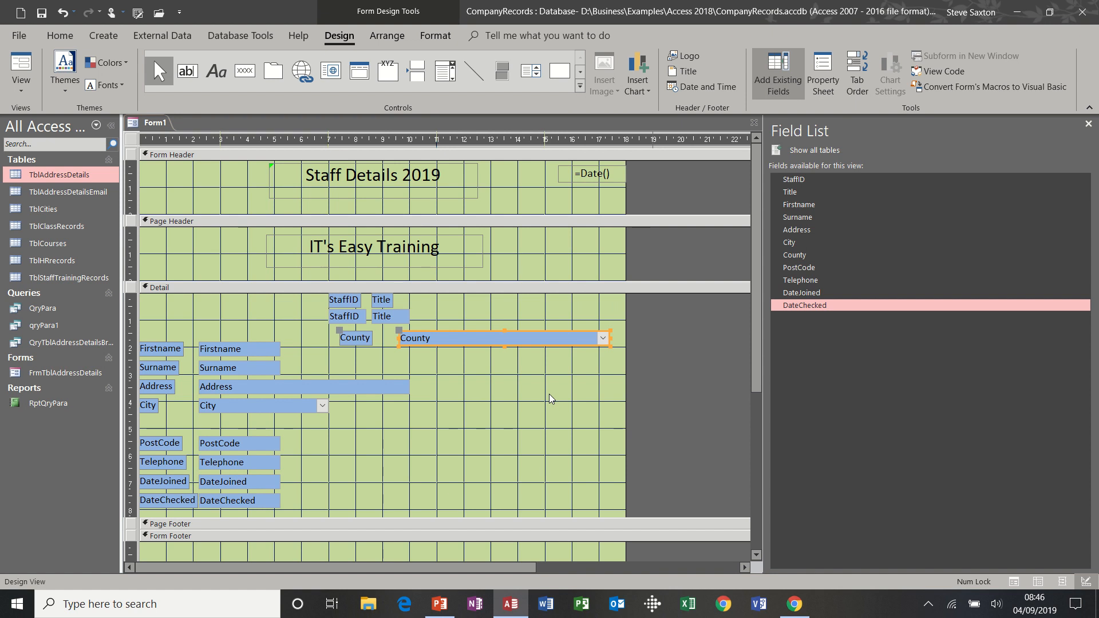
Move County back between City and PostCode and left-align all the Detail section controls
{"action": "left_click_drag", "start_coordinate": [488, 346], "coordinate": [290, 435]}
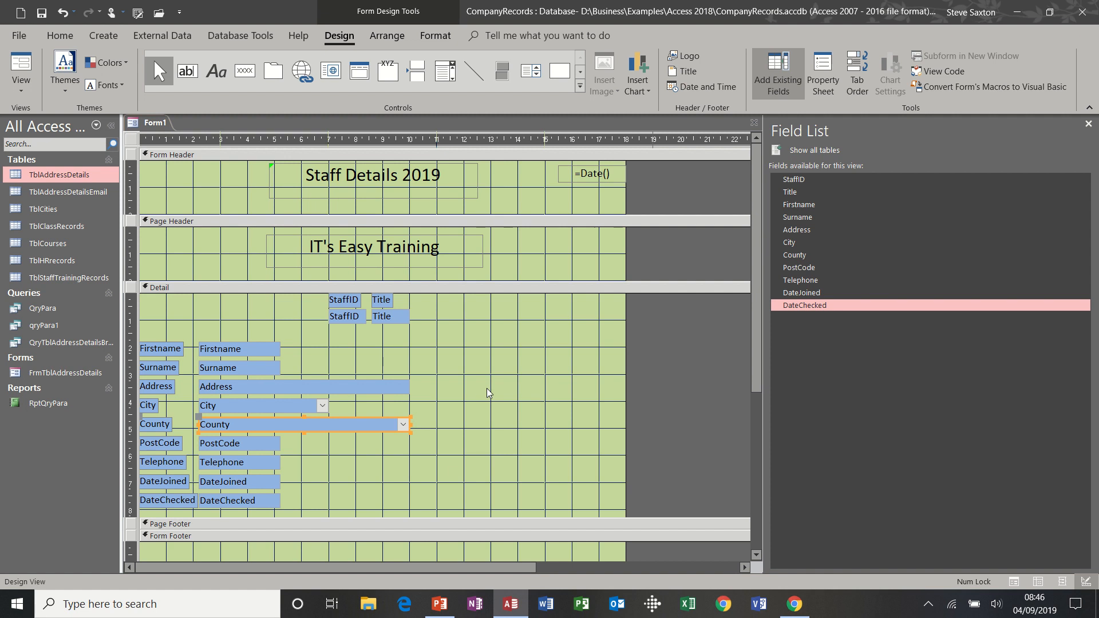
{"action": "left_click", "coordinate": [523, 389]}
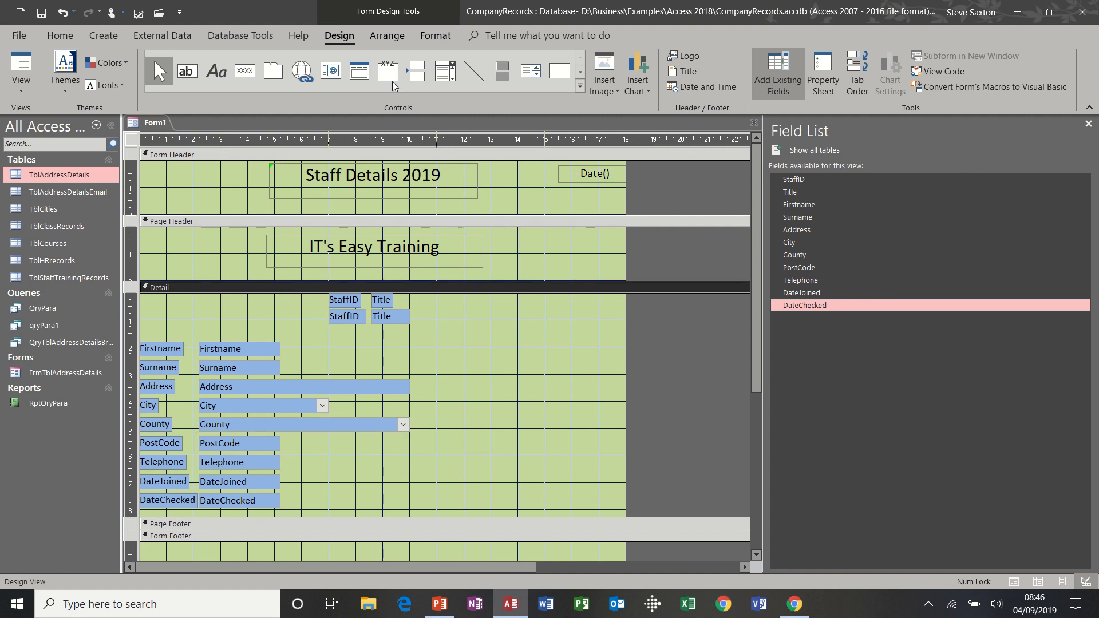
{"action": "left_click", "coordinate": [386, 35]}
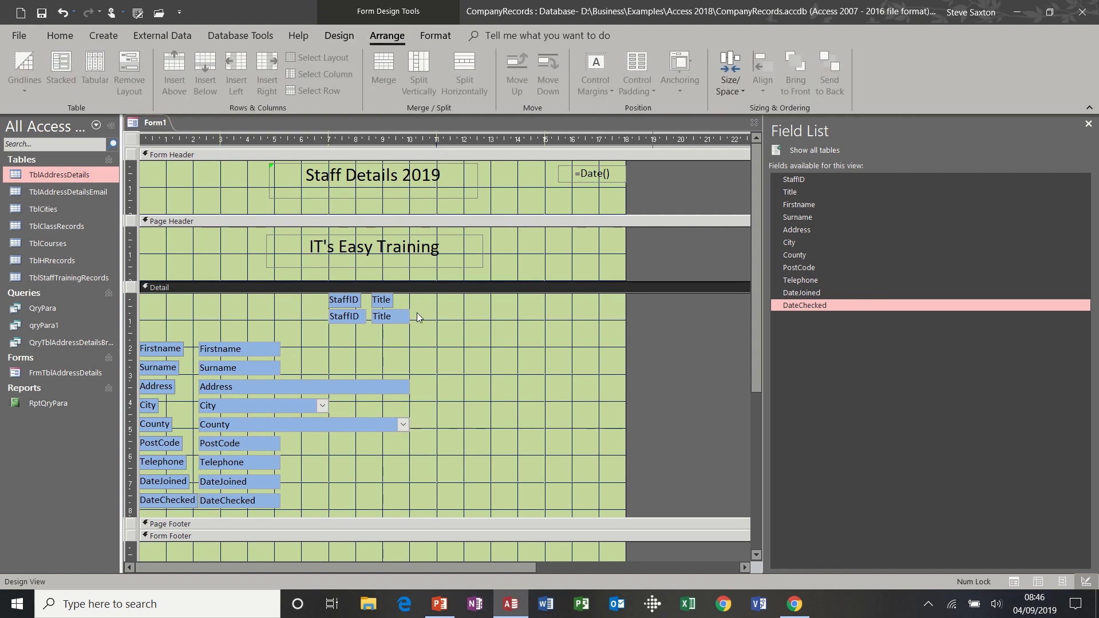
{"action": "left_click_drag", "start_coordinate": [157, 321], "coordinate": [381, 504]}
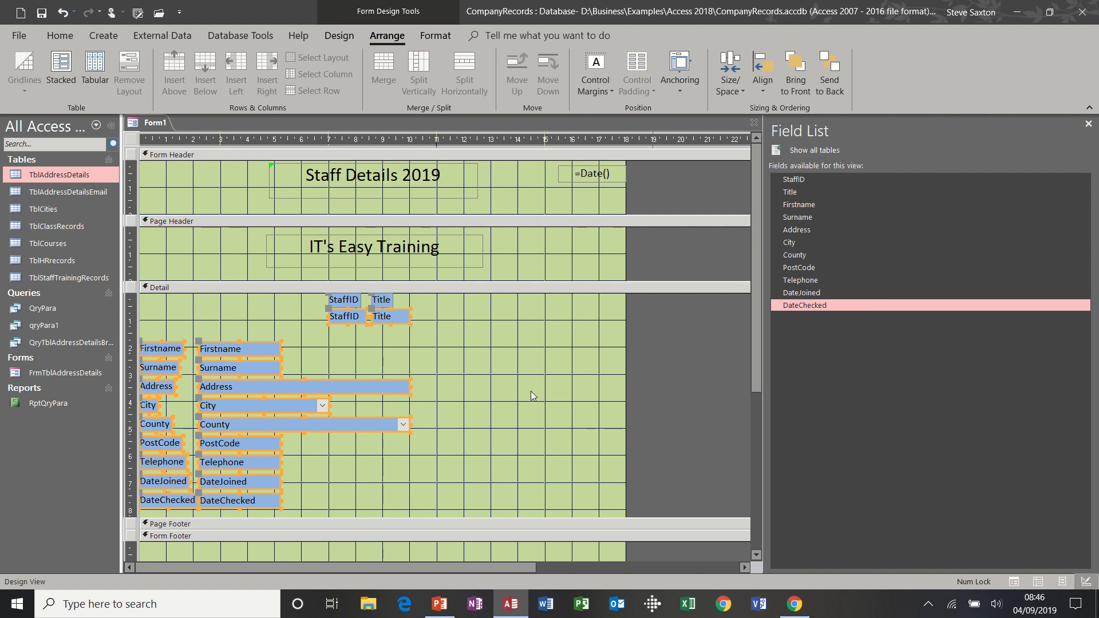
{"action": "left_click", "coordinate": [763, 92]}
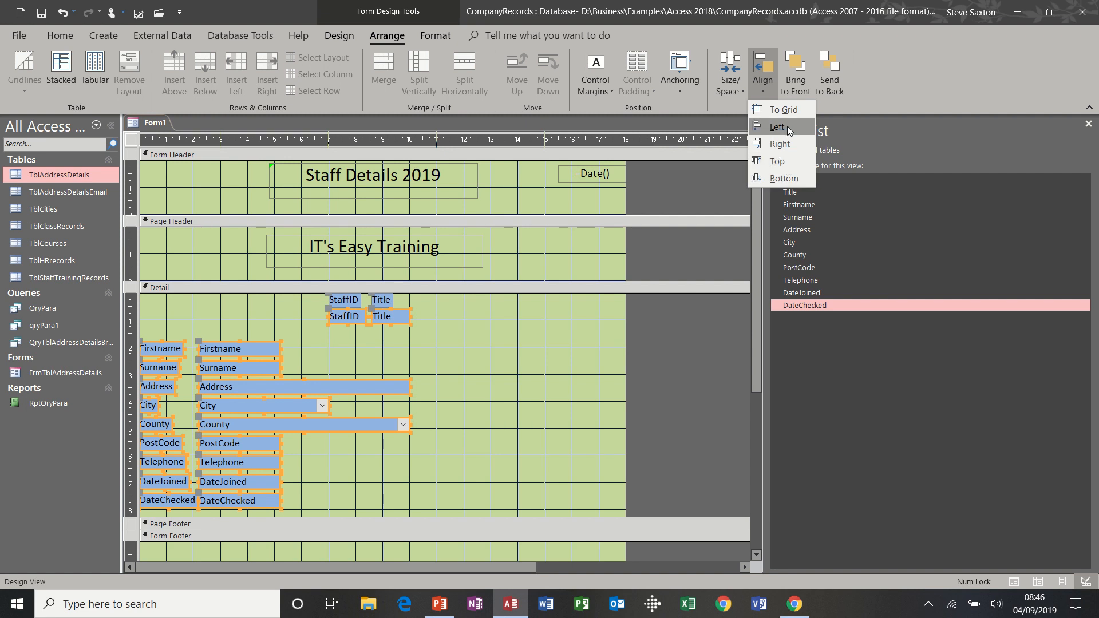
{"action": "left_click", "coordinate": [485, 331]}
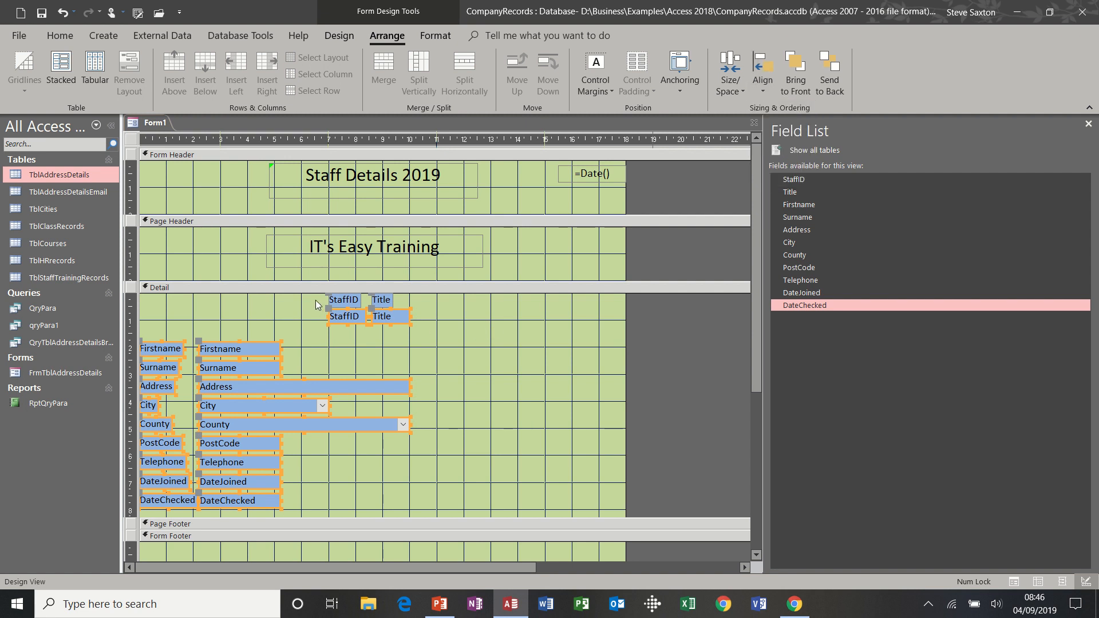
Shift the StaffID and Title fields to the left edge of the Detail section
{"action": "left_click", "coordinate": [317, 299]}
{"action": "left_click_drag", "start_coordinate": [335, 297], "coordinate": [215, 310]}
{"action": "left_click", "coordinate": [501, 339]}
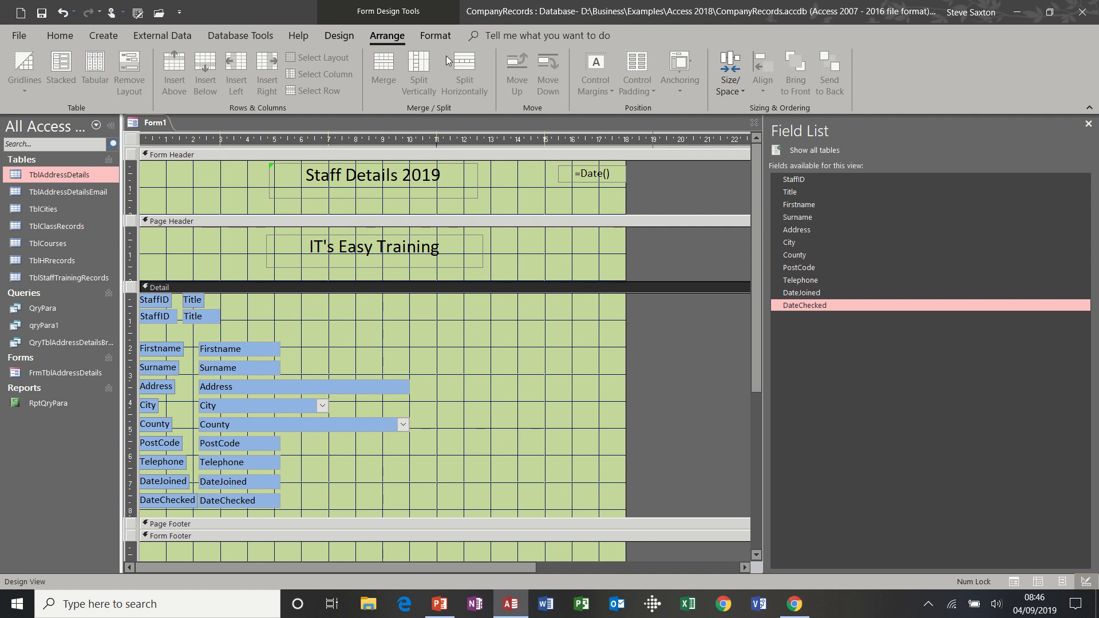
{"action": "left_click", "coordinate": [438, 37]}
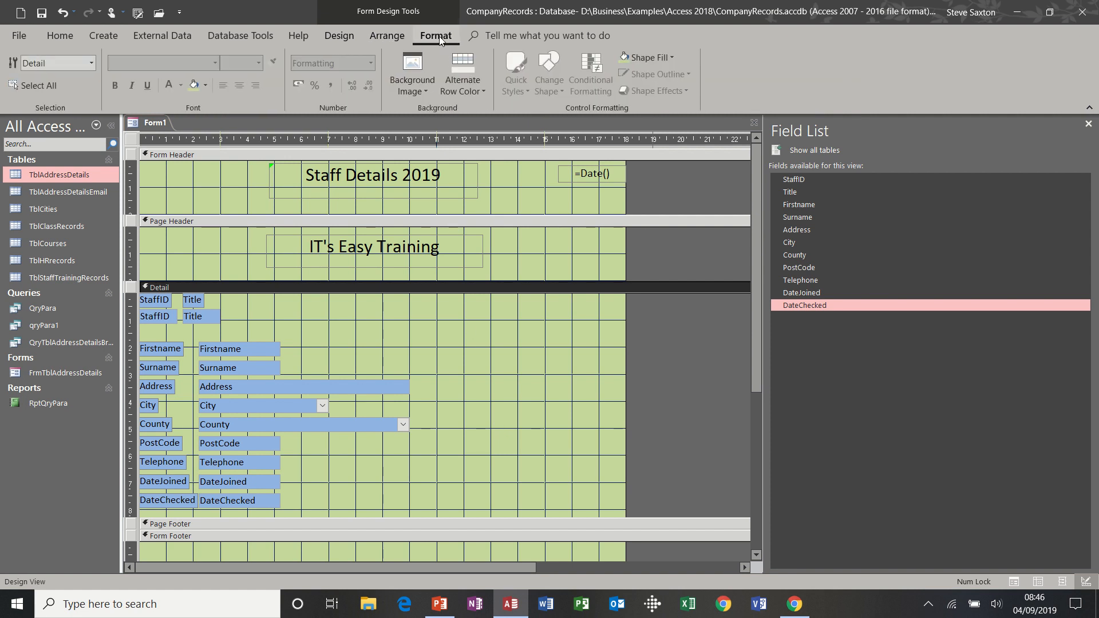
{"action": "left_click", "coordinate": [336, 38]}
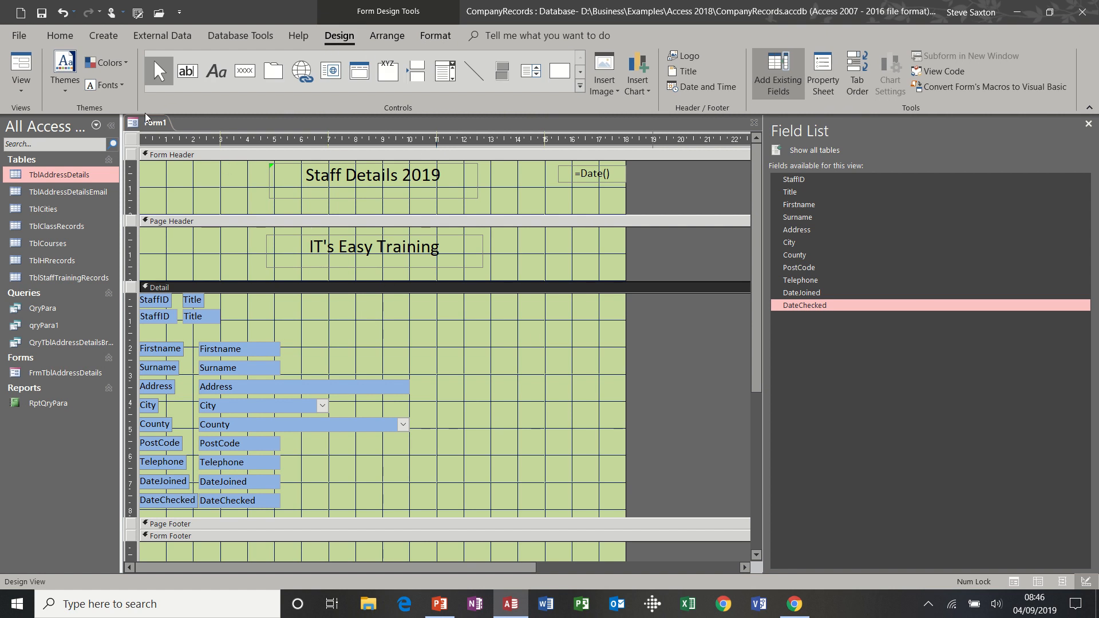
Save the form as FrmTblAddressDetails1 and close its design window
{"action": "left_click", "coordinate": [41, 13]}
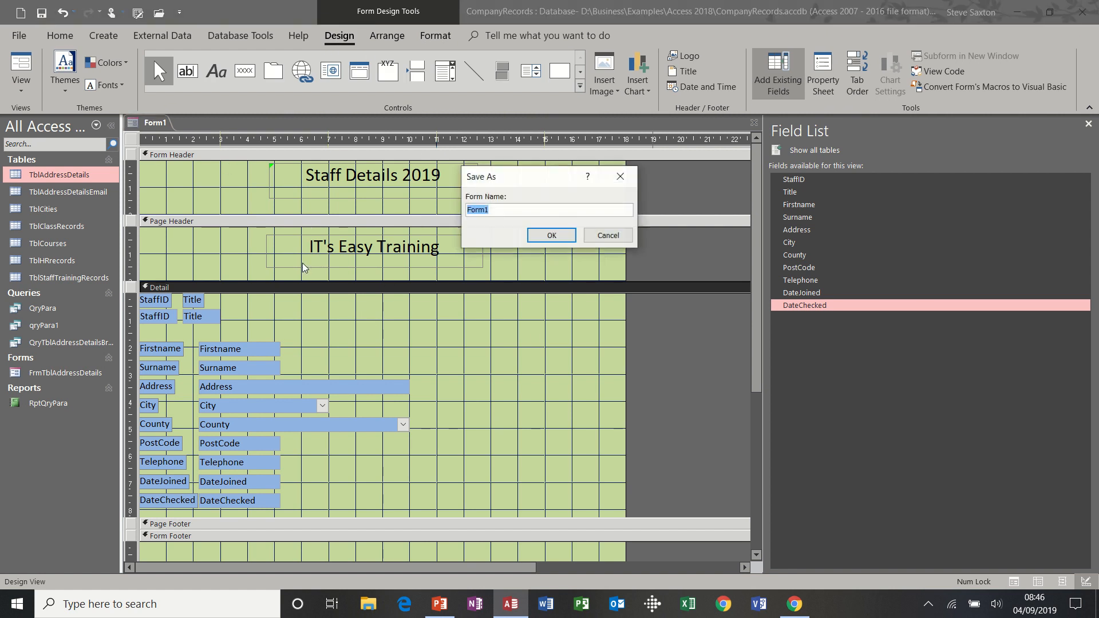
{"action": "type", "text": "F"}
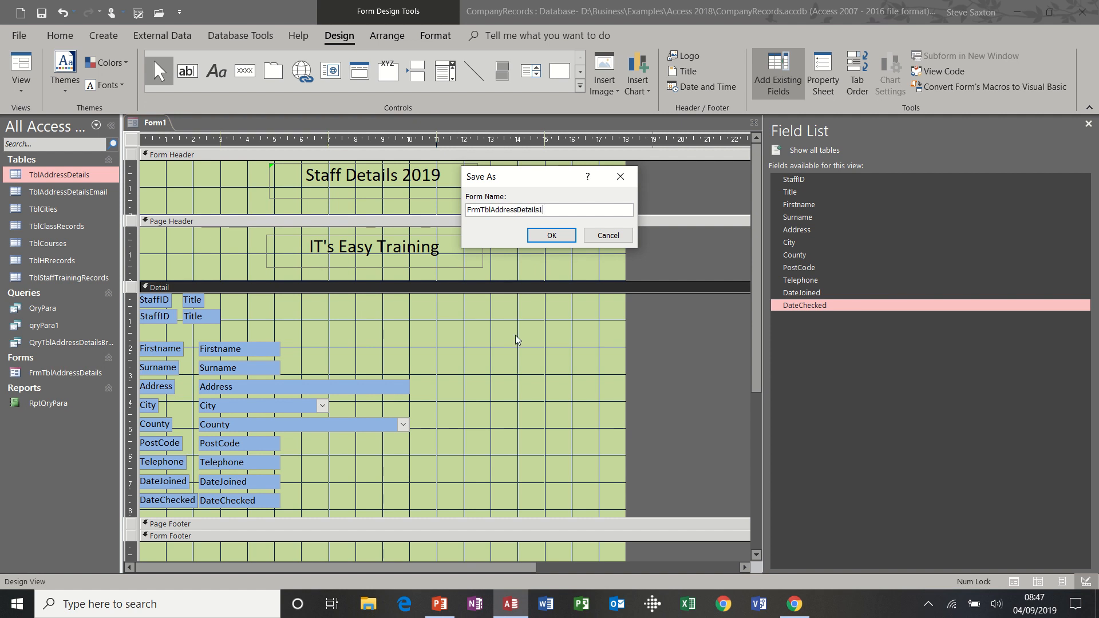
{"action": "left_click", "coordinate": [552, 235]}
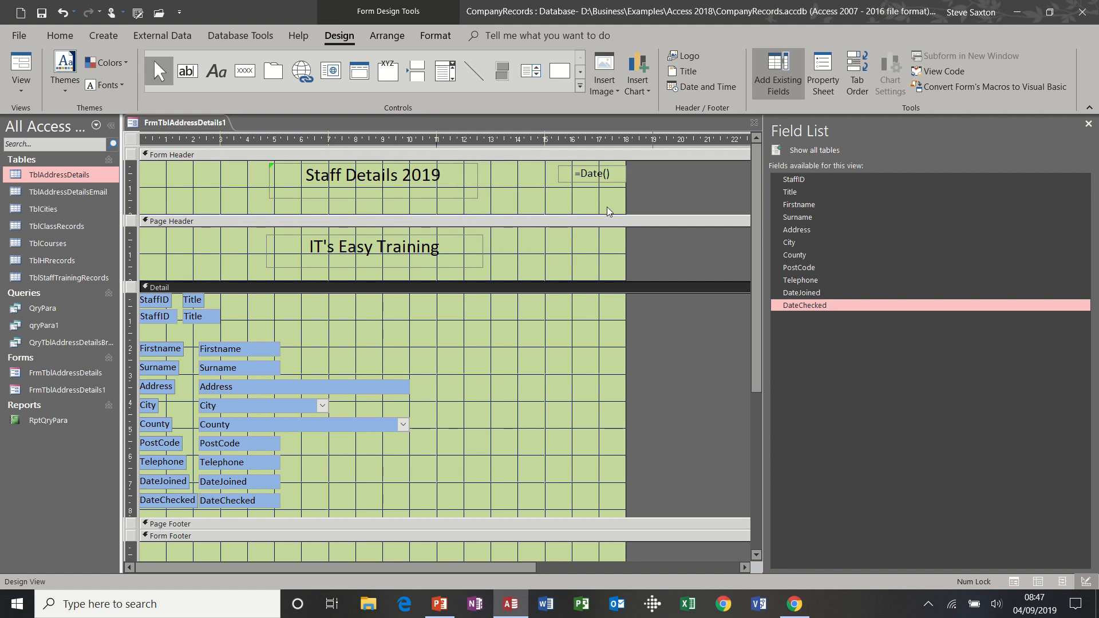
{"action": "left_click", "coordinate": [754, 123]}
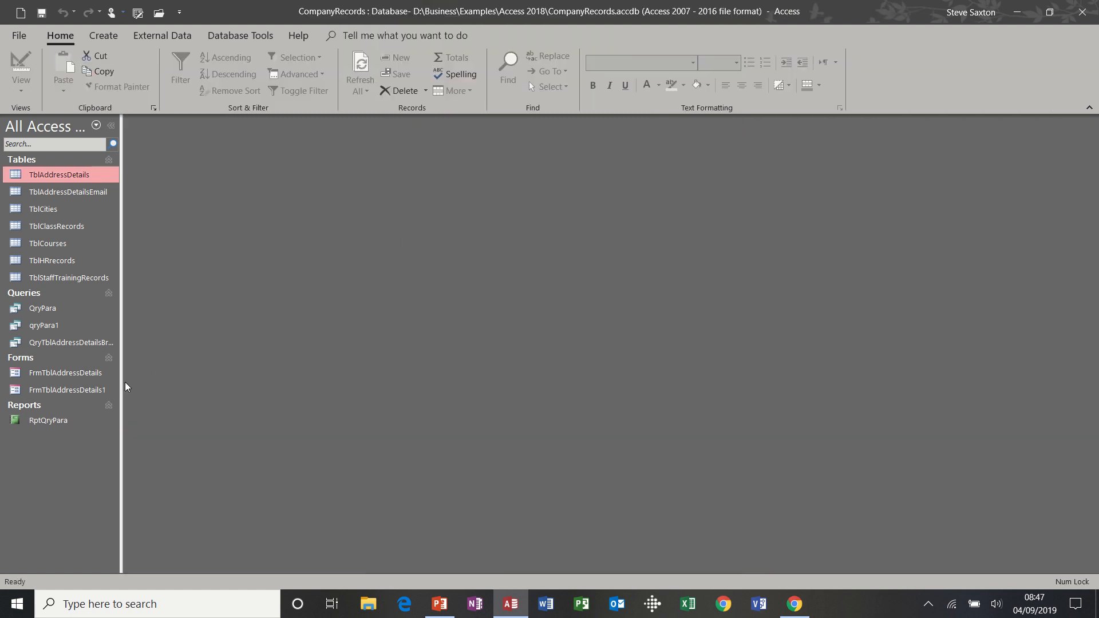
Open FrmTblAddressDetails1 and then the original FrmTblAddressDetails form from the Forms list
{"action": "double_click", "coordinate": [64, 391]}
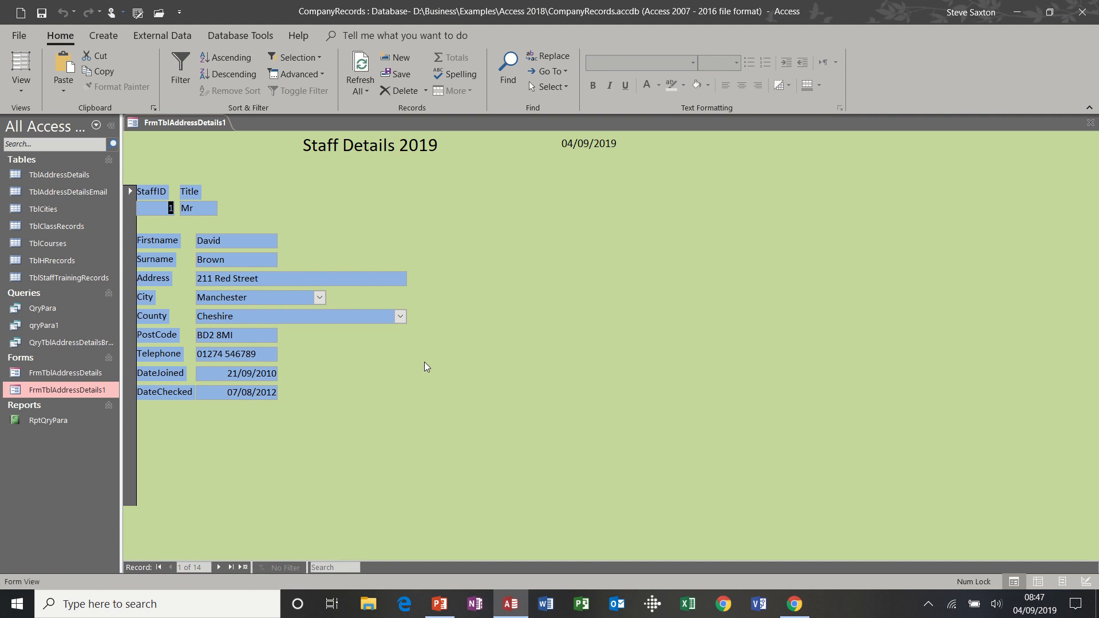
{"action": "double_click", "coordinate": [74, 376]}
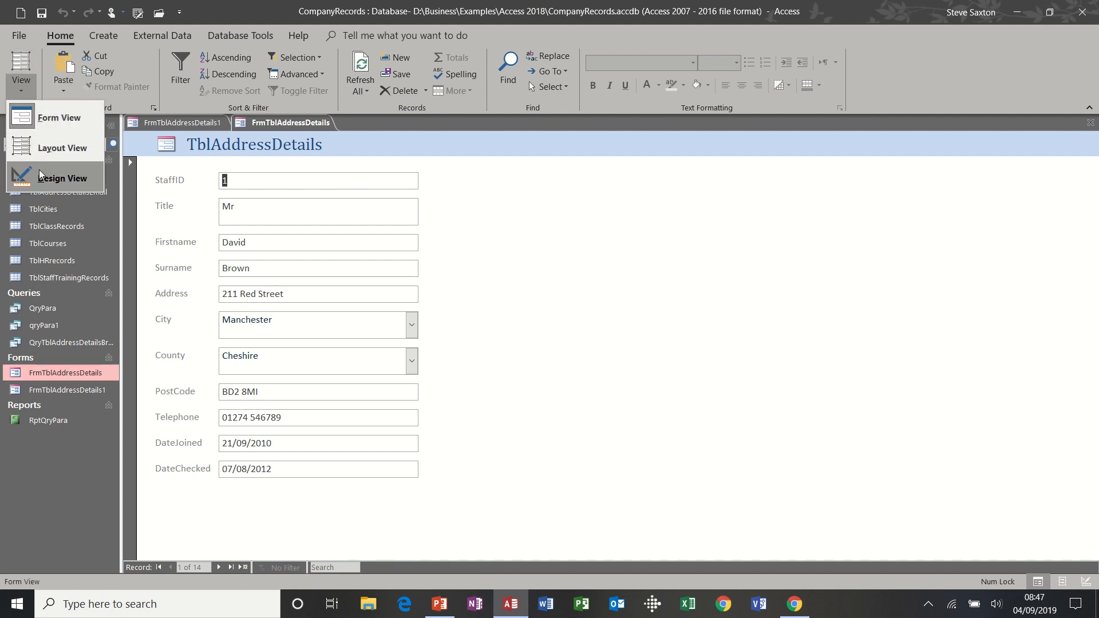
Switch FrmTblAddressDetails to Design View, narrow the text box column, and undo a Remove Layout attempt
{"action": "left_click", "coordinate": [39, 172]}
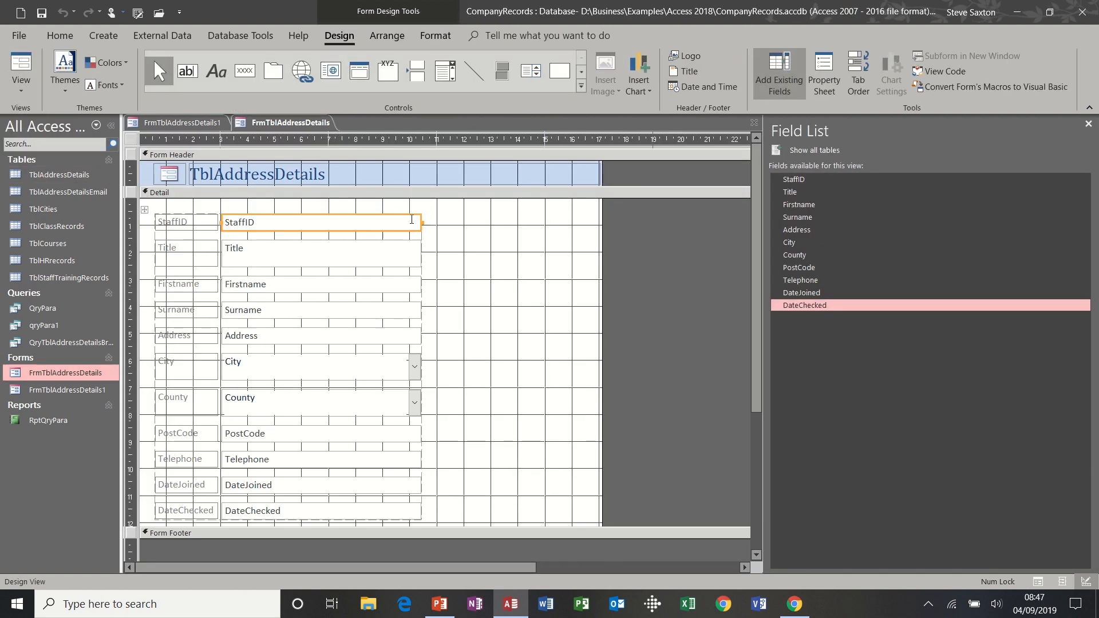
{"action": "left_click_drag", "start_coordinate": [421, 222], "coordinate": [363, 223]}
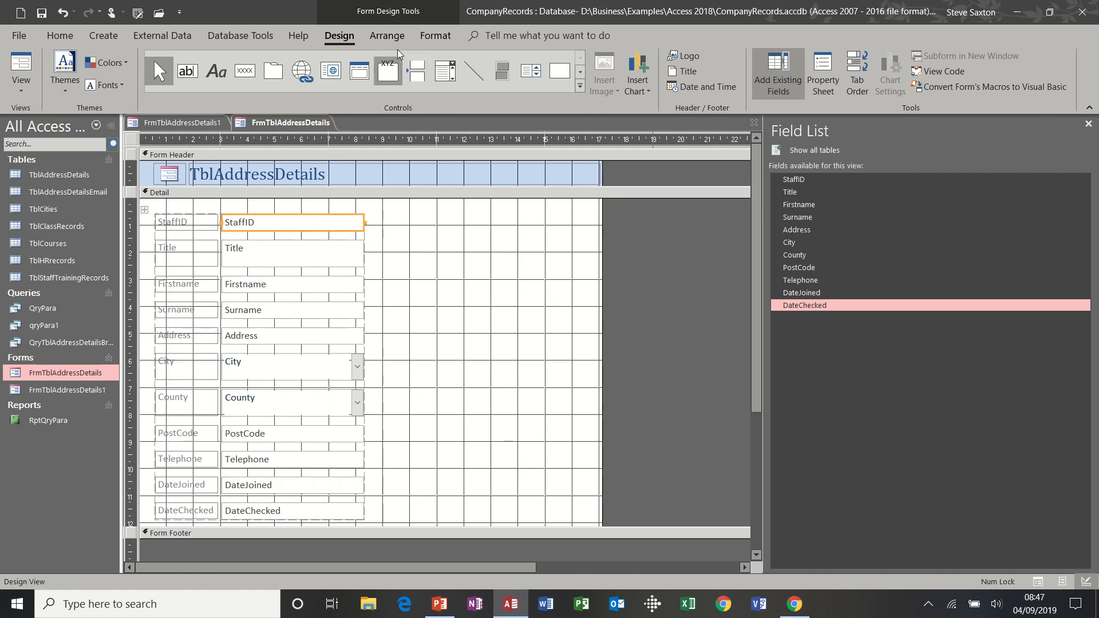
{"action": "left_click", "coordinate": [387, 36]}
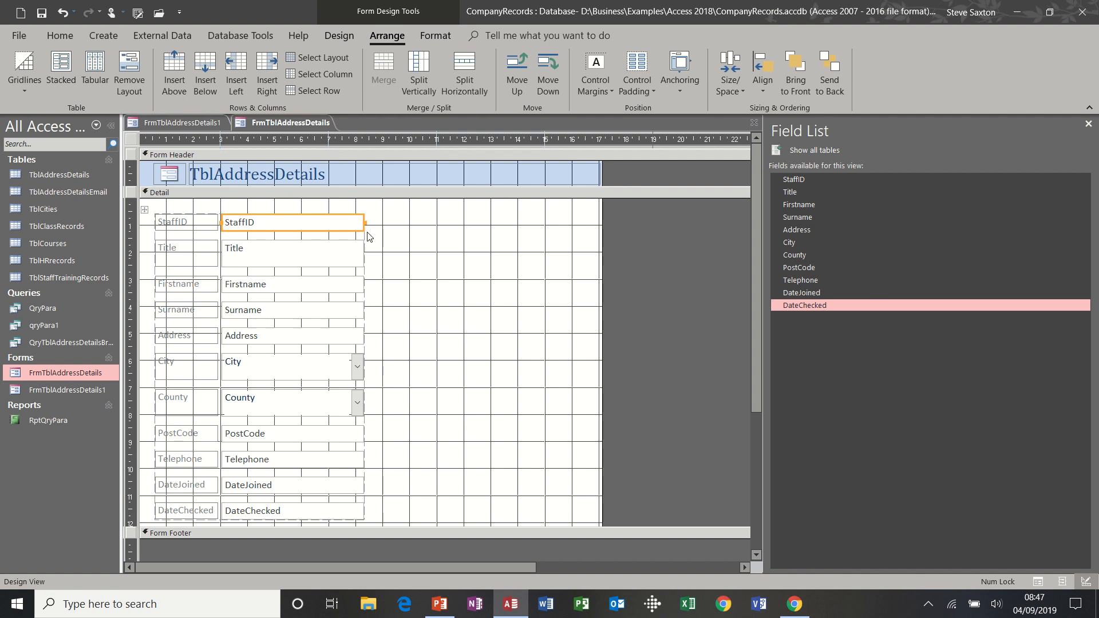
{"action": "left_click_drag", "start_coordinate": [364, 222], "coordinate": [335, 222]}
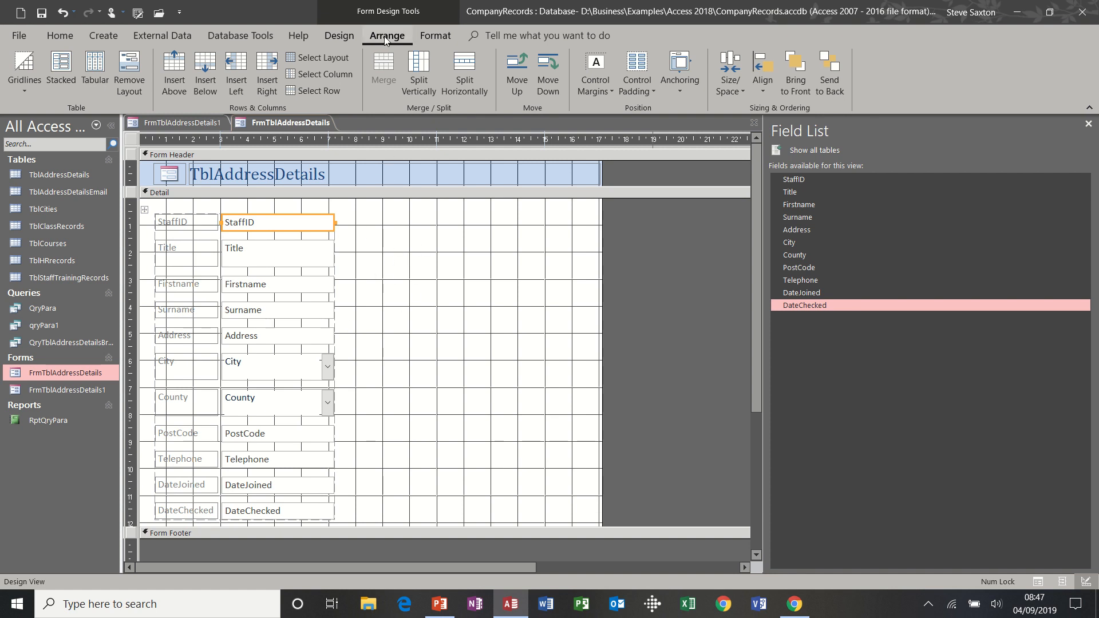
{"action": "left_click", "coordinate": [129, 73]}
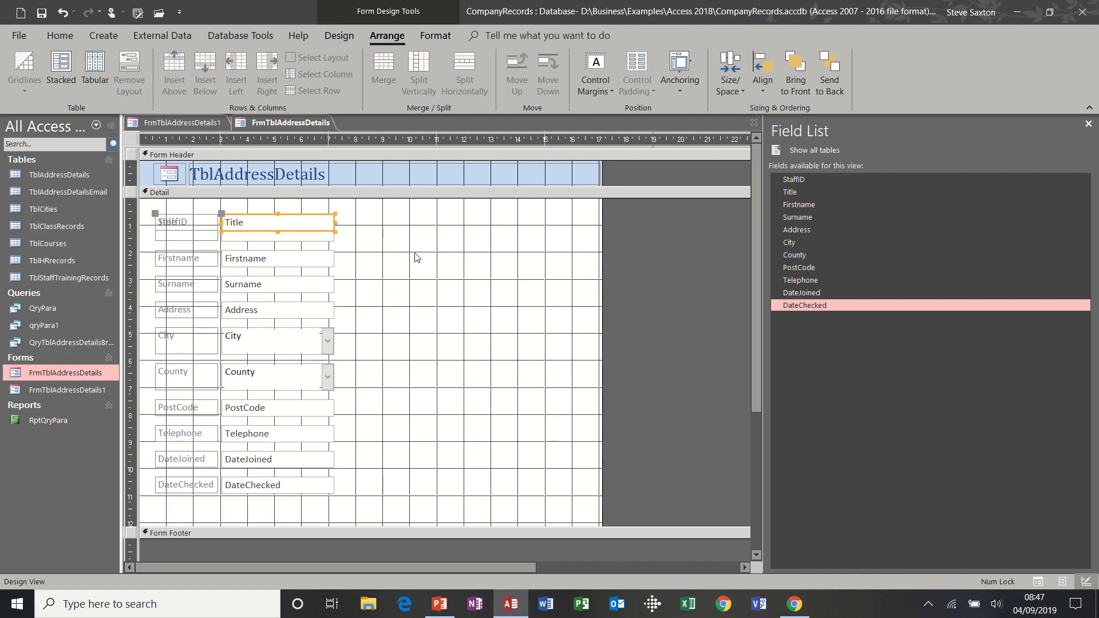
{"action": "key", "text": "ctrl+z"}
Widen the stacked text boxes and take the Firstname box out of the stacked layout
{"action": "left_click_drag", "start_coordinate": [332, 233], "coordinate": [396, 234]}
{"action": "left_click", "coordinate": [438, 261]}
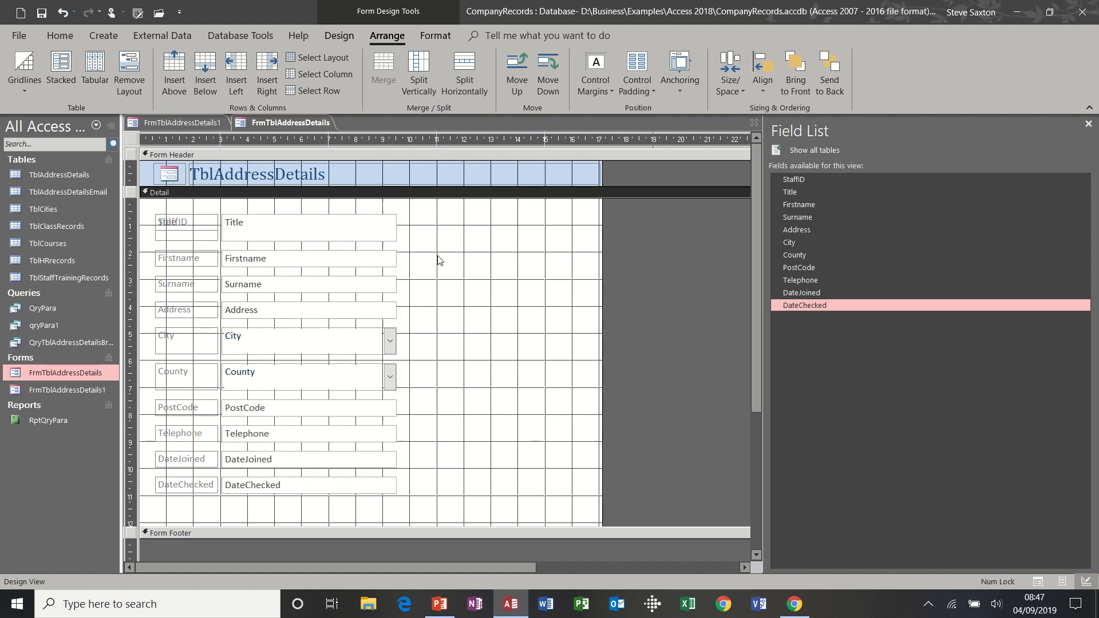
{"action": "left_click", "coordinate": [384, 258]}
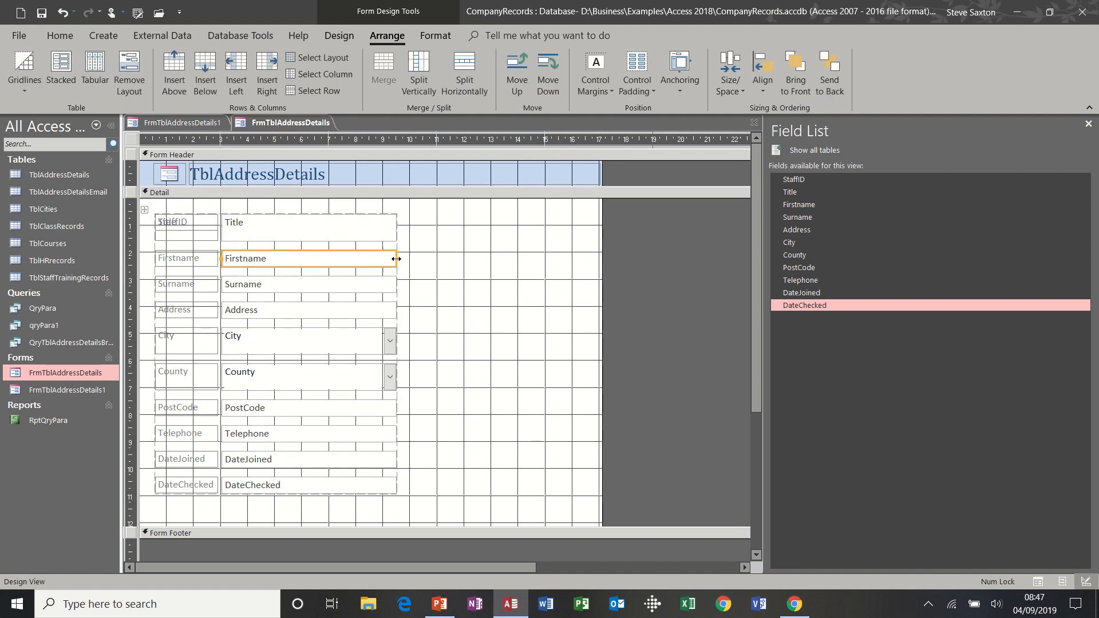
{"action": "left_click_drag", "start_coordinate": [396, 258], "coordinate": [313, 258]}
{"action": "left_click", "coordinate": [436, 270]}
{"action": "left_click", "coordinate": [329, 226]}
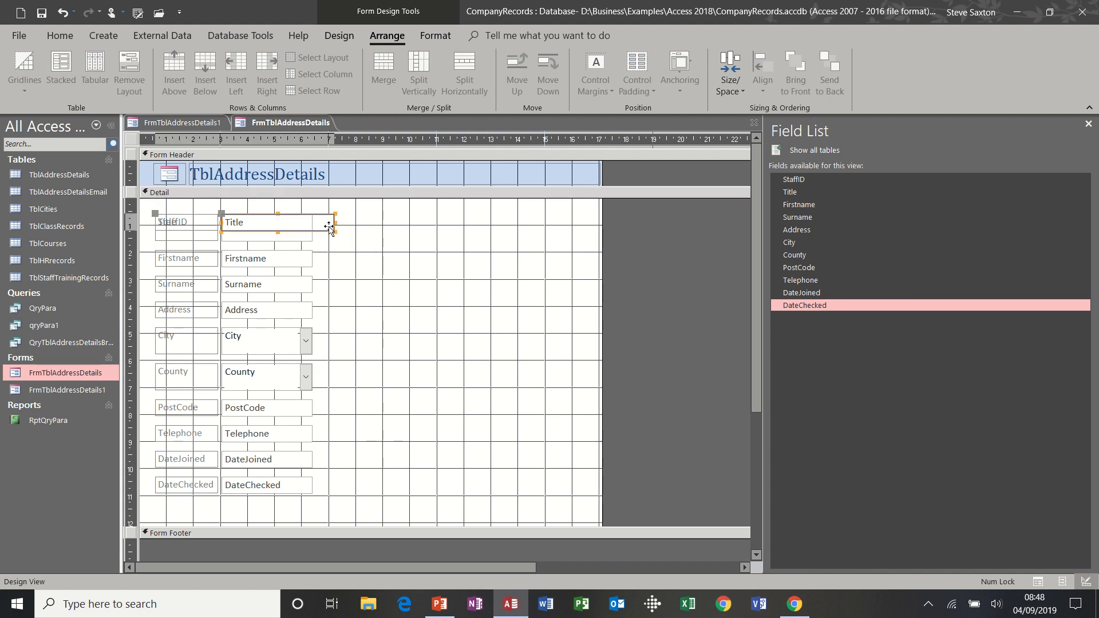
{"action": "left_click", "coordinate": [311, 257]}
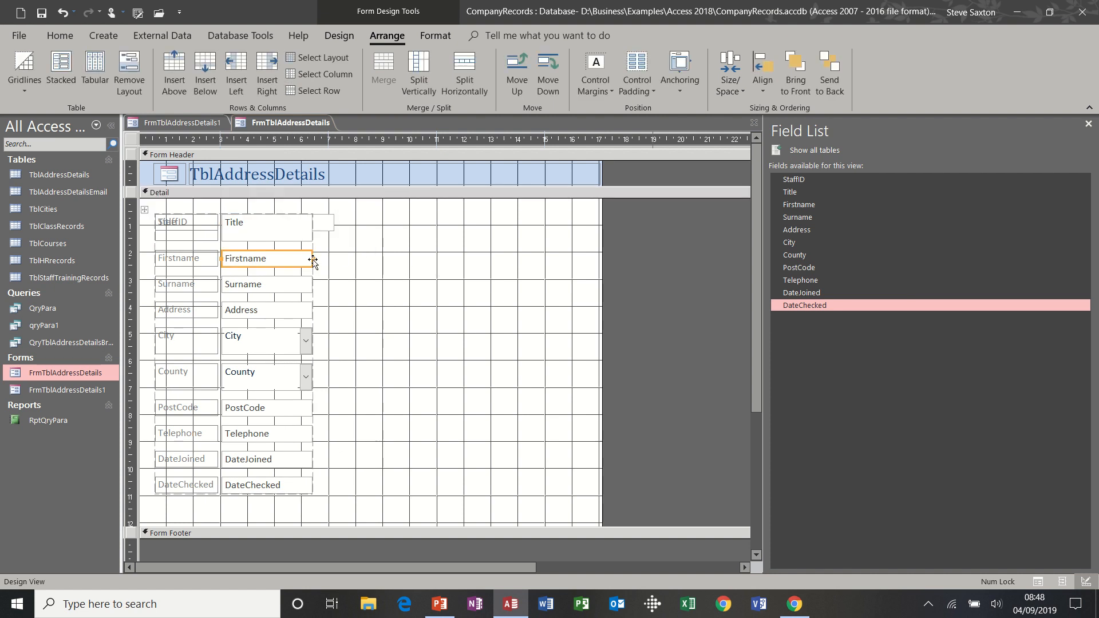
{"action": "left_click_drag", "start_coordinate": [312, 257], "coordinate": [408, 256]}
{"action": "left_click", "coordinate": [448, 257]}
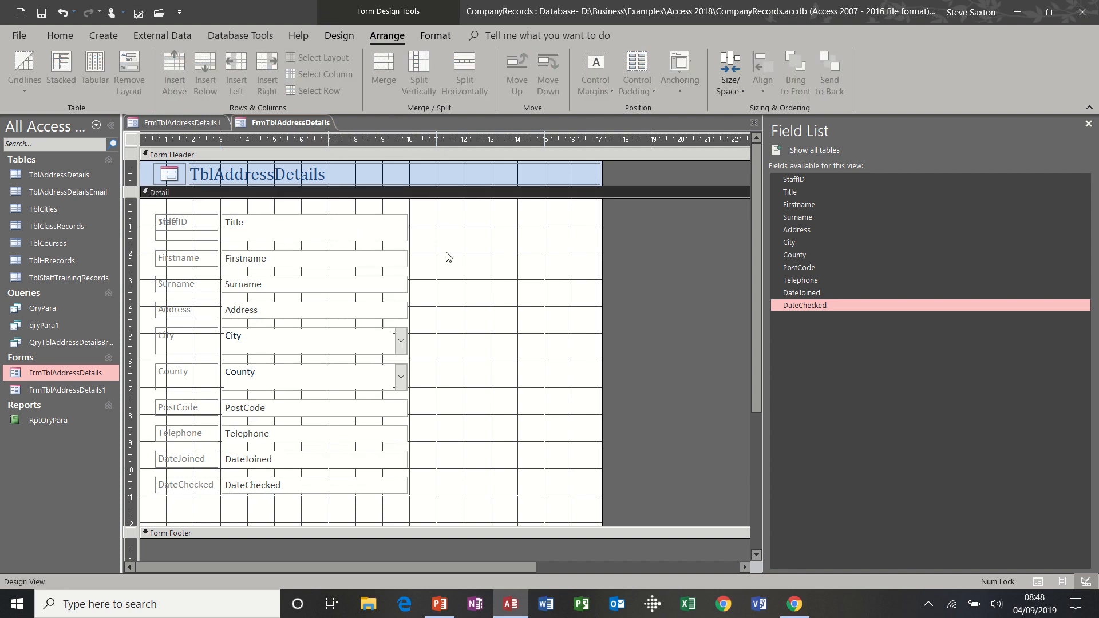
{"action": "left_click", "coordinate": [396, 254]}
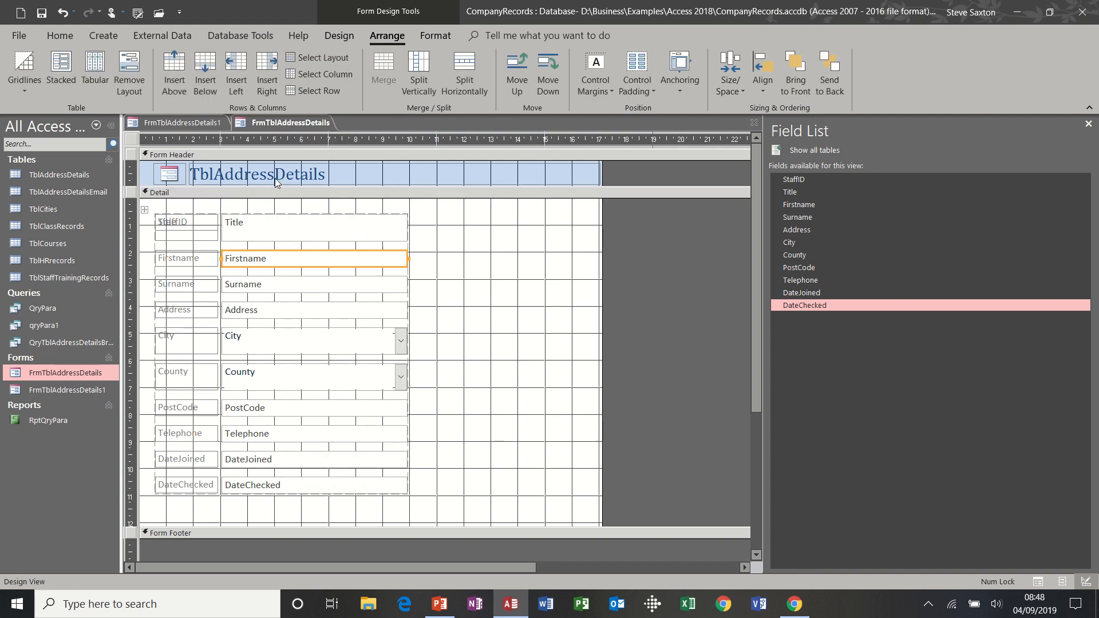
{"action": "left_click", "coordinate": [135, 73]}
Remove the stacked layout from all the form's controls
{"action": "left_click", "coordinate": [146, 210]}
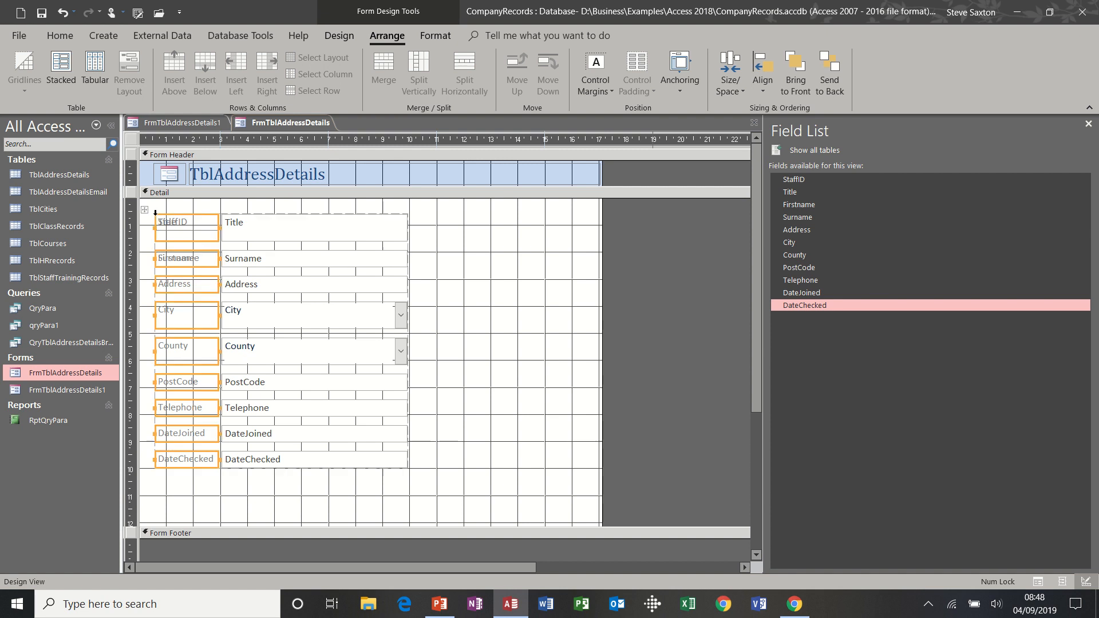
{"action": "left_click", "coordinate": [130, 73]}
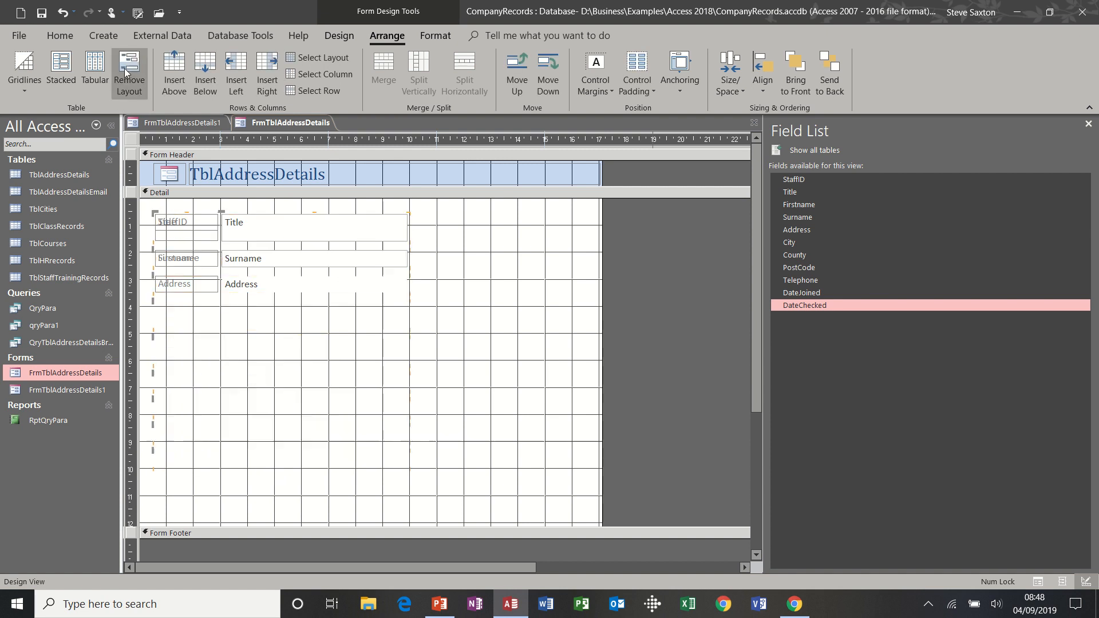
{"action": "left_click", "coordinate": [520, 323]}
Narrow the Title, Surname and Address text boxes individually
{"action": "left_click", "coordinate": [407, 232]}
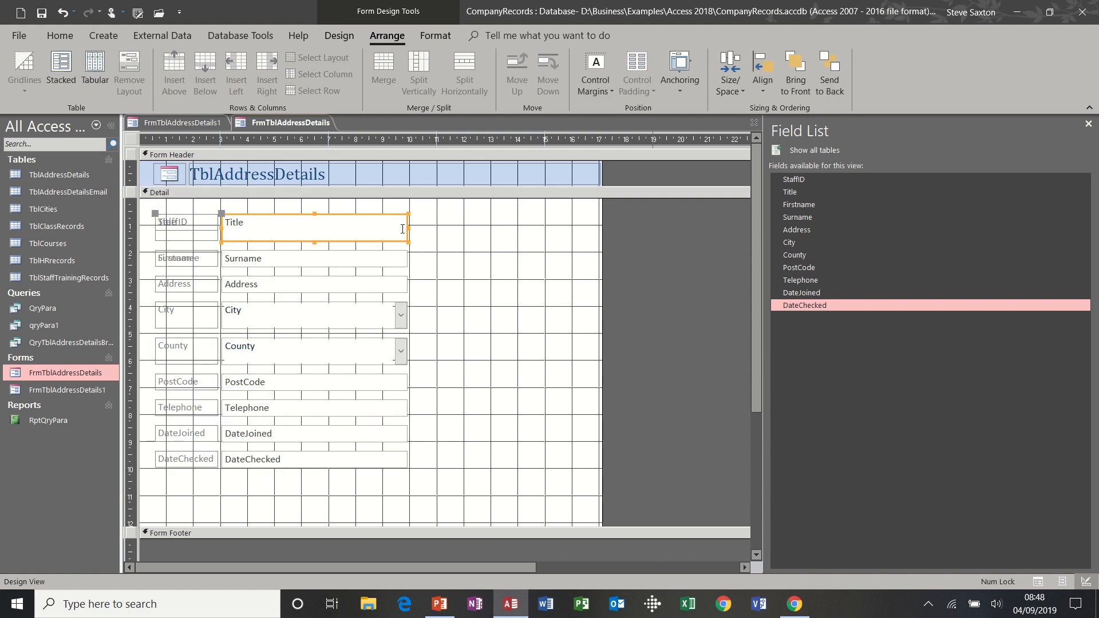
{"action": "left_click_drag", "start_coordinate": [410, 232], "coordinate": [319, 231]}
{"action": "left_click", "coordinate": [454, 238]}
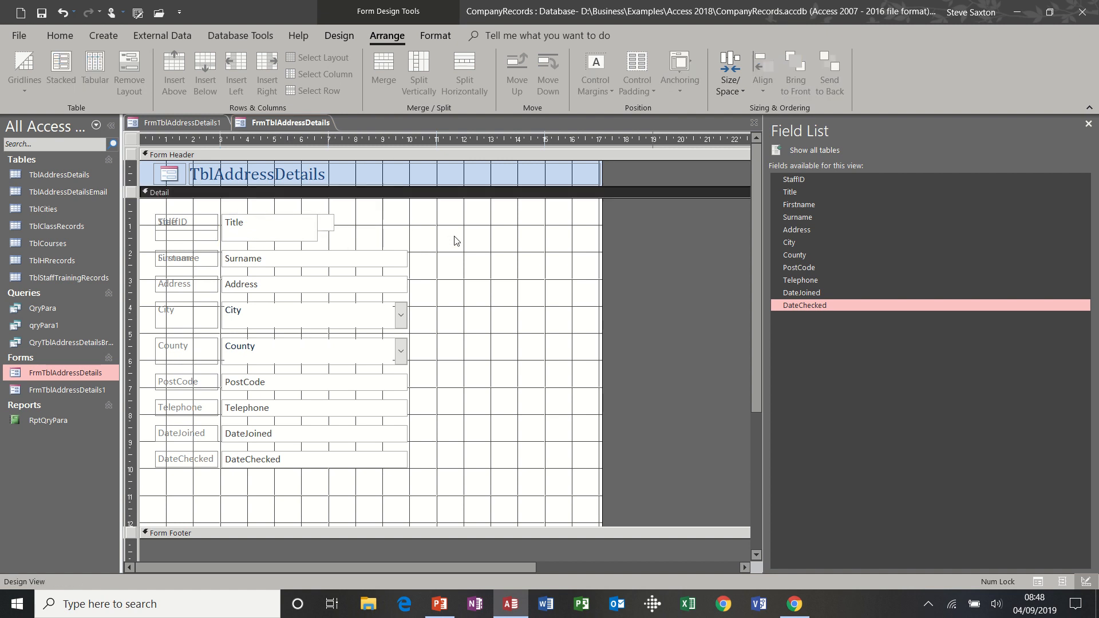
{"action": "left_click", "coordinate": [404, 264]}
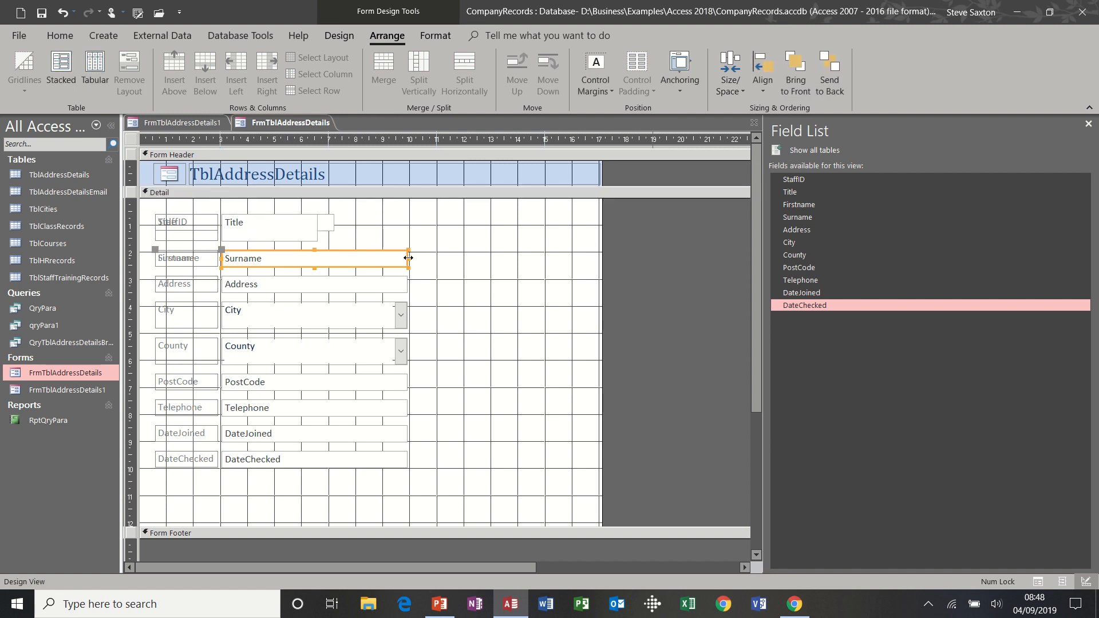
{"action": "left_click_drag", "start_coordinate": [406, 262], "coordinate": [326, 263]}
{"action": "left_click", "coordinate": [466, 252]}
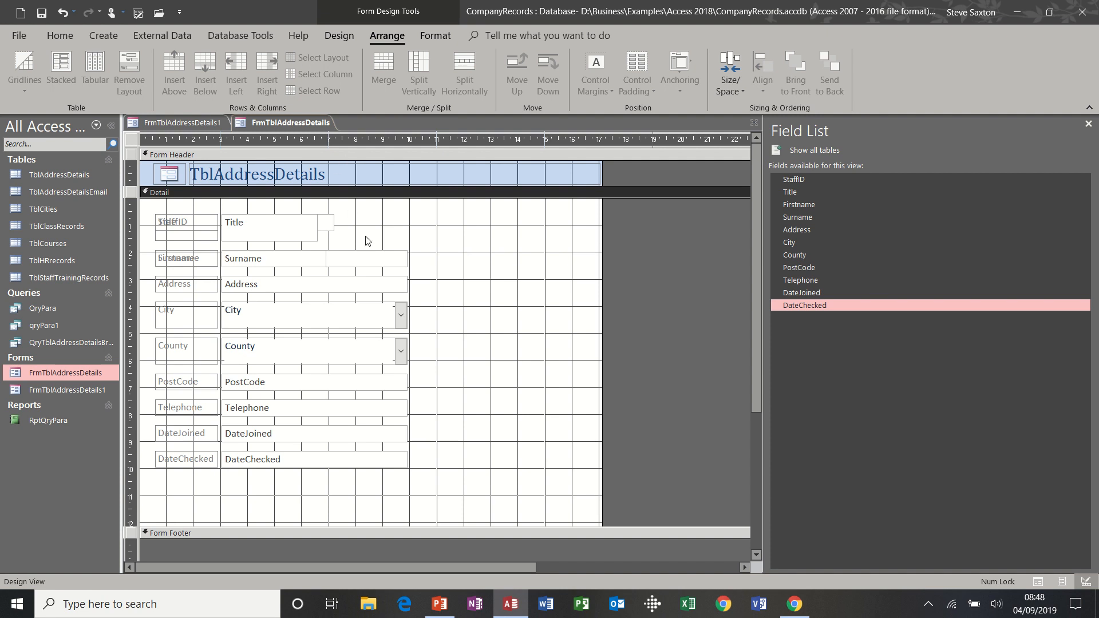
{"action": "left_click", "coordinate": [385, 285]}
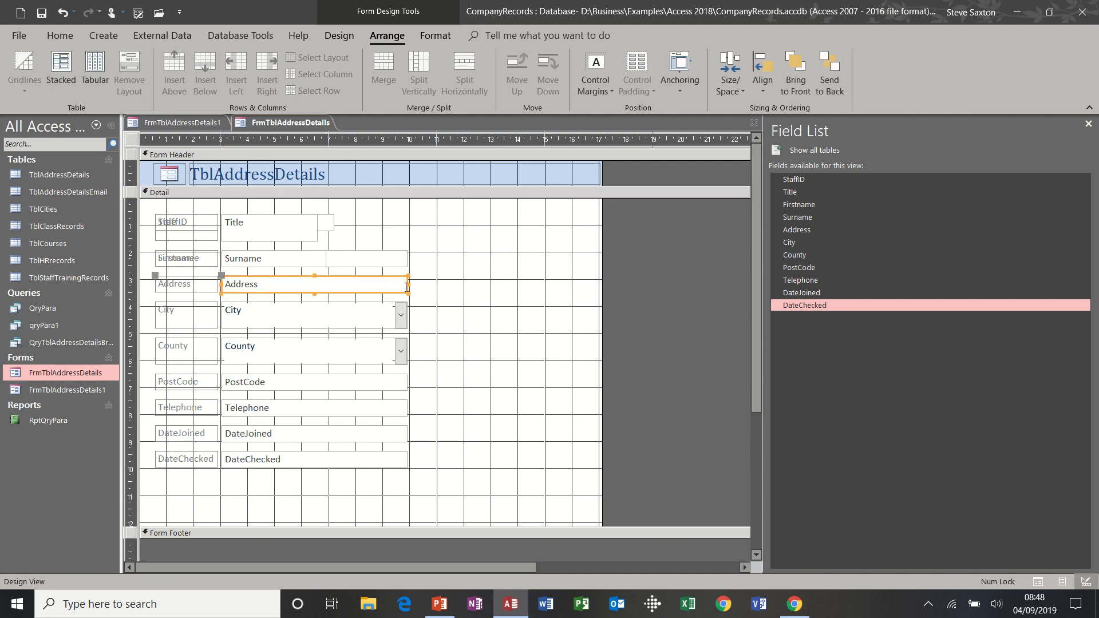
{"action": "left_click_drag", "start_coordinate": [408, 285], "coordinate": [334, 284]}
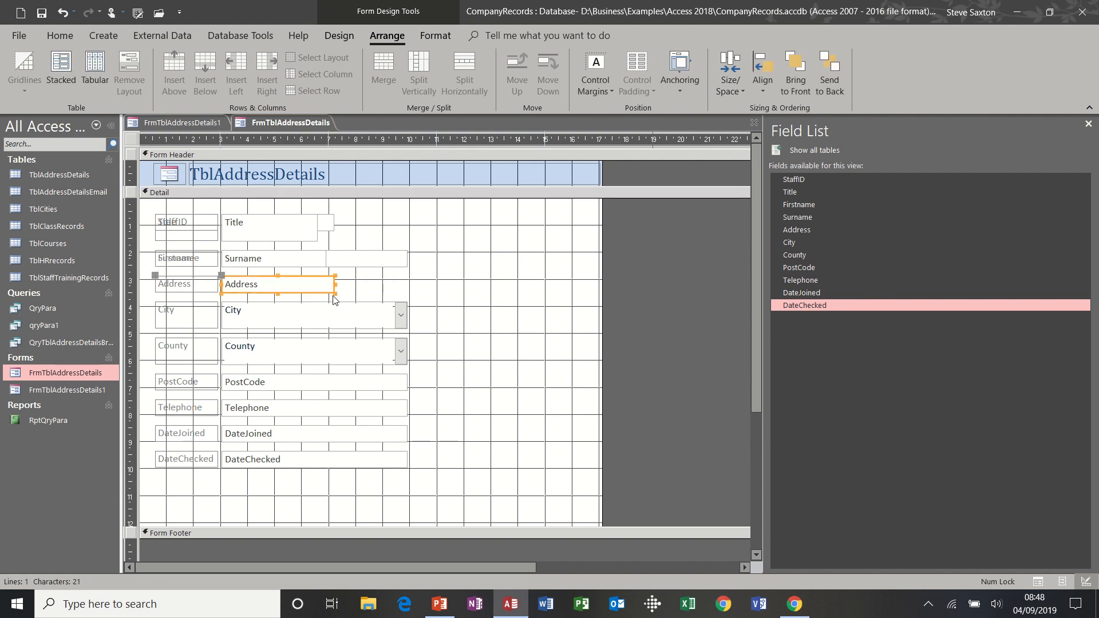
{"action": "left_click", "coordinate": [473, 278]}
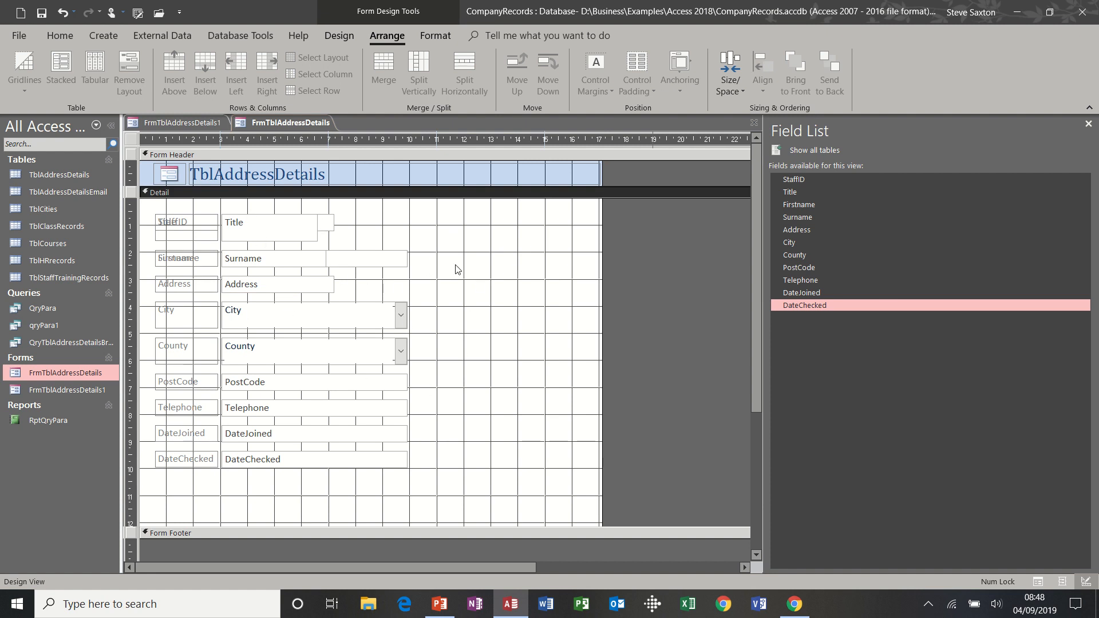
Close FrmTblAddressDetails without saving changes, then close FrmTblAddressDetails1 and select it in the Forms list
{"action": "left_click", "coordinate": [753, 124]}
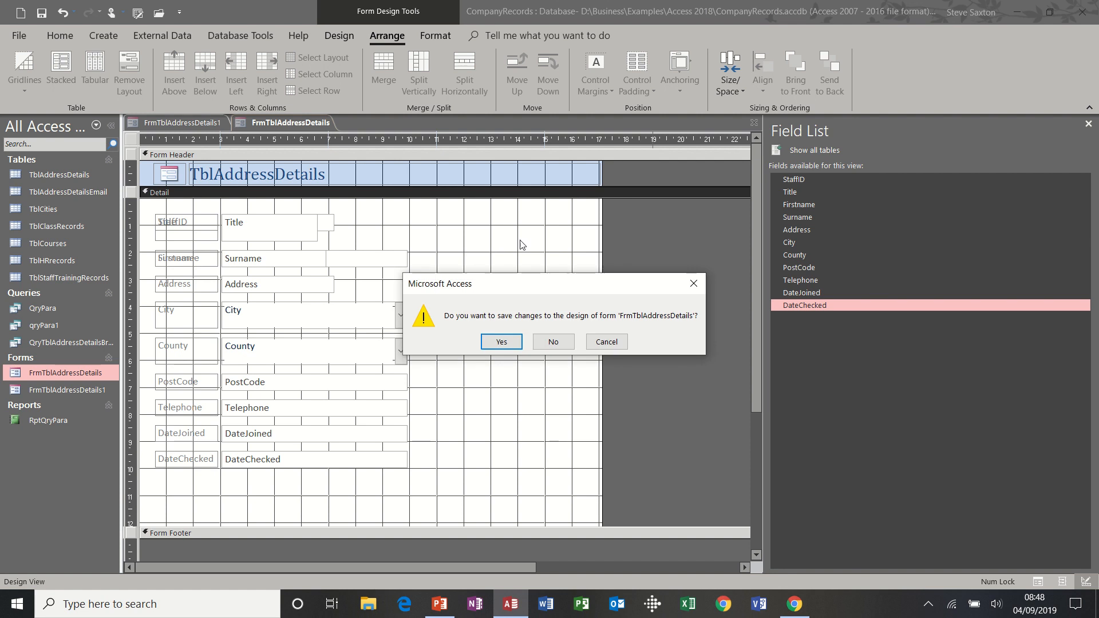
{"action": "left_click", "coordinate": [552, 342]}
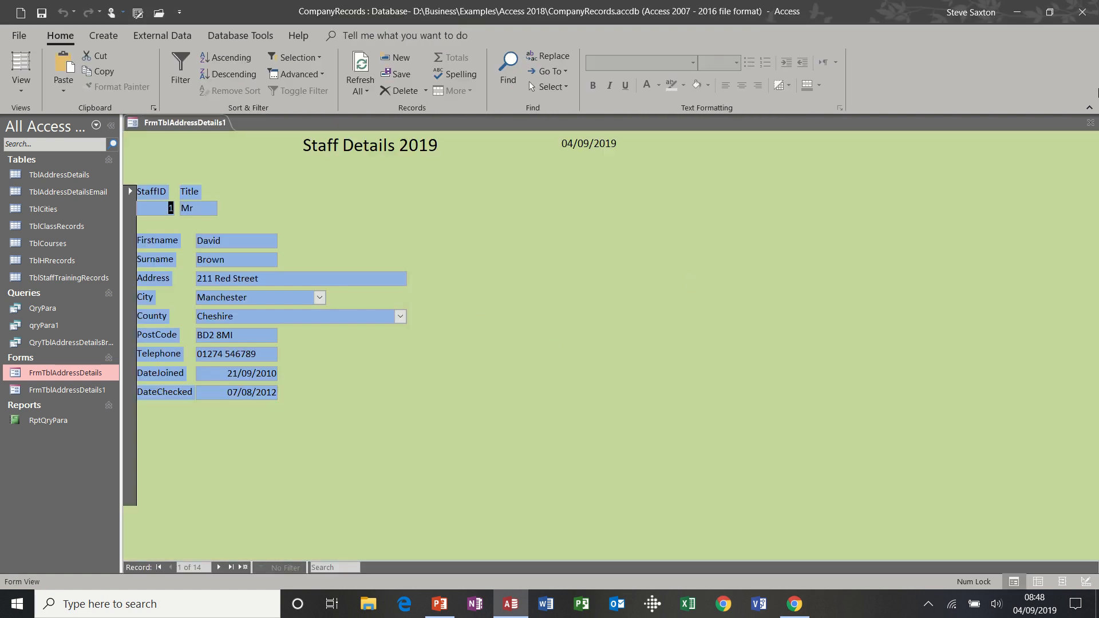
{"action": "left_click", "coordinate": [1090, 123]}
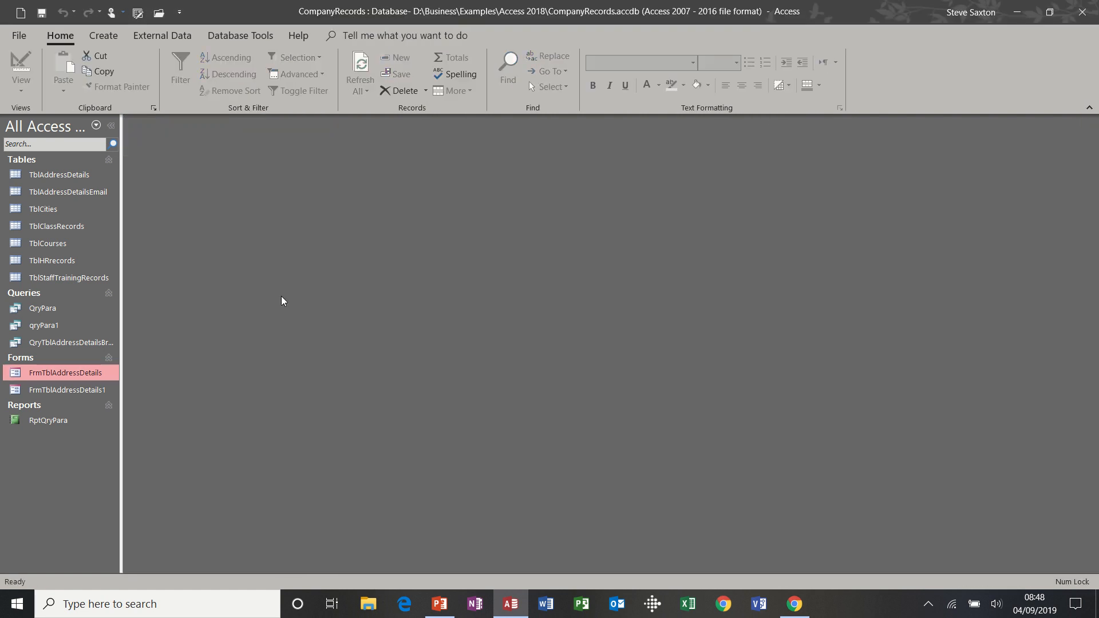
{"action": "left_click", "coordinate": [84, 391]}
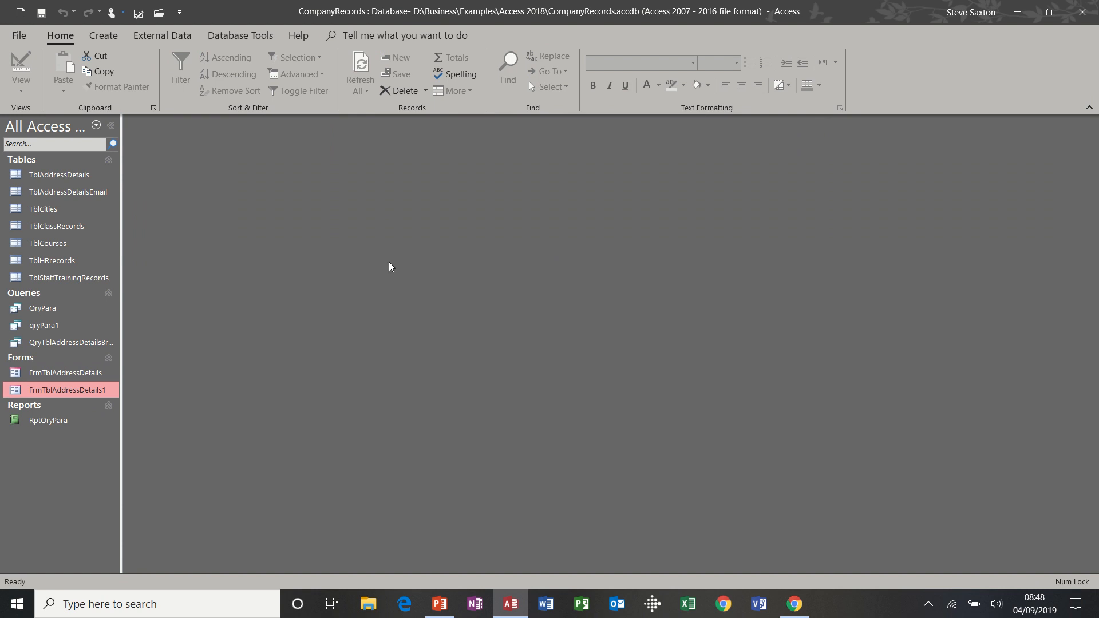